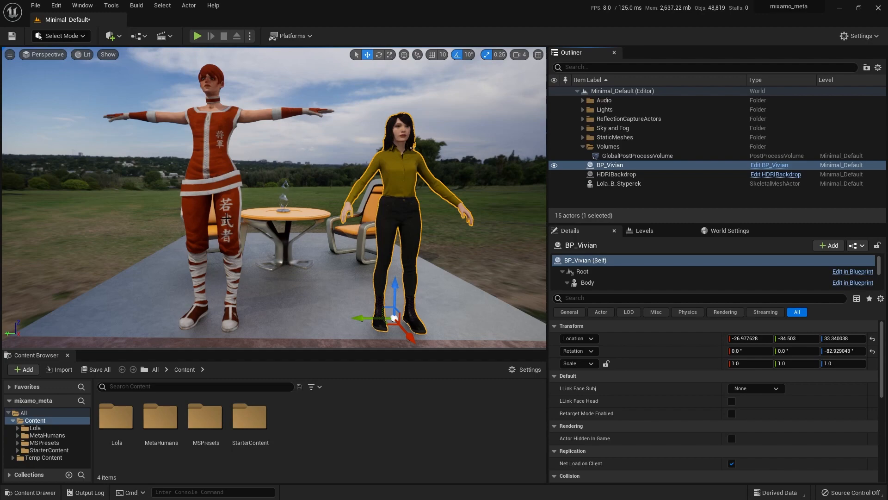
Switch to Mixamo in the browser and review the download settings for the Lola B Styperek character without downloading it.
{"action": "key", "text": "alt+Tab"}
{"action": "key", "text": "alt+Tab"}
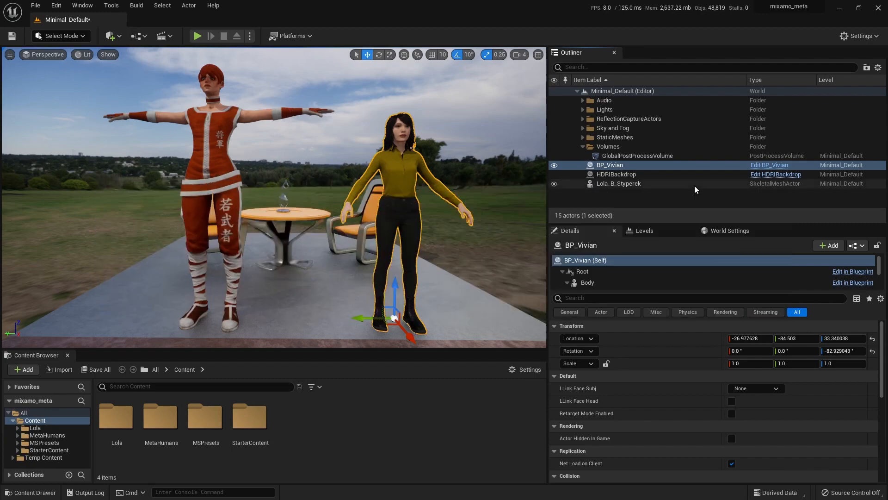
{"action": "left_click_drag", "start_coordinate": [887, 44], "coordinate": [667, 41]}
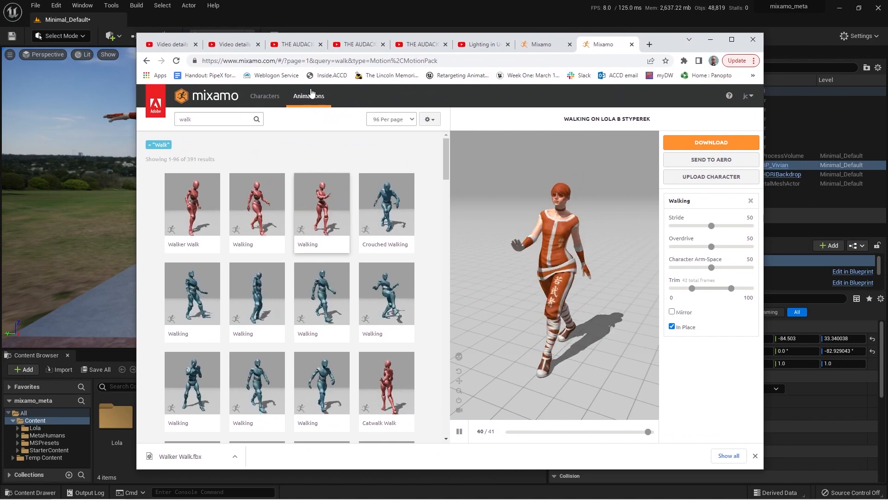
{"action": "left_click", "coordinate": [549, 45]}
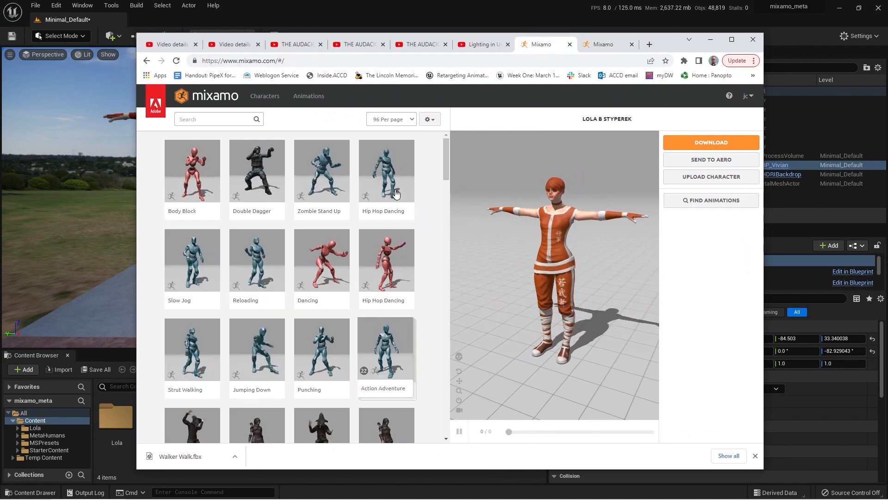
{"action": "left_click", "coordinate": [709, 144]}
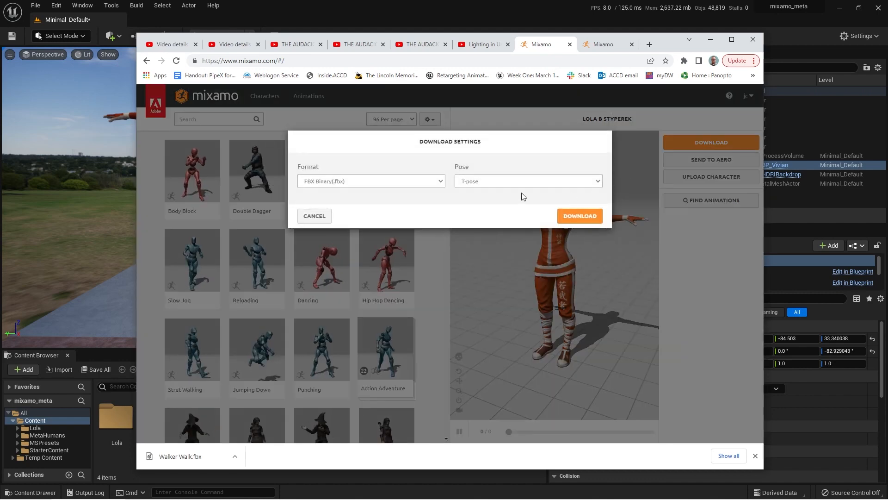
{"action": "left_click", "coordinate": [309, 218]}
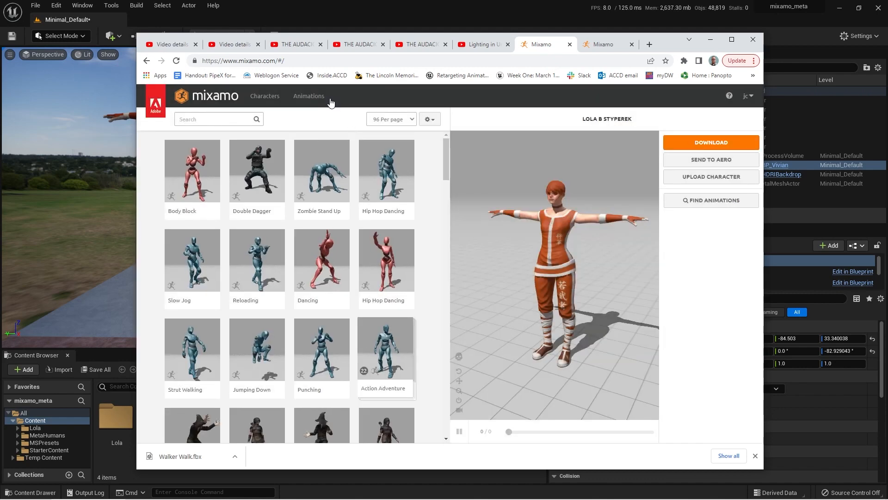
Review the Walking animation's download settings with Skin set to Without Skin, and return to Unreal Editor without downloading.
{"action": "left_click", "coordinate": [603, 45]}
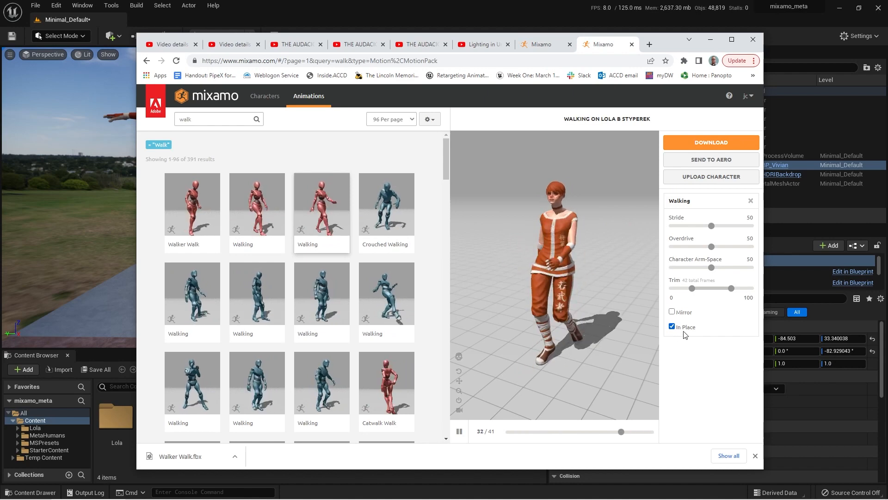
{"action": "left_click", "coordinate": [697, 146]}
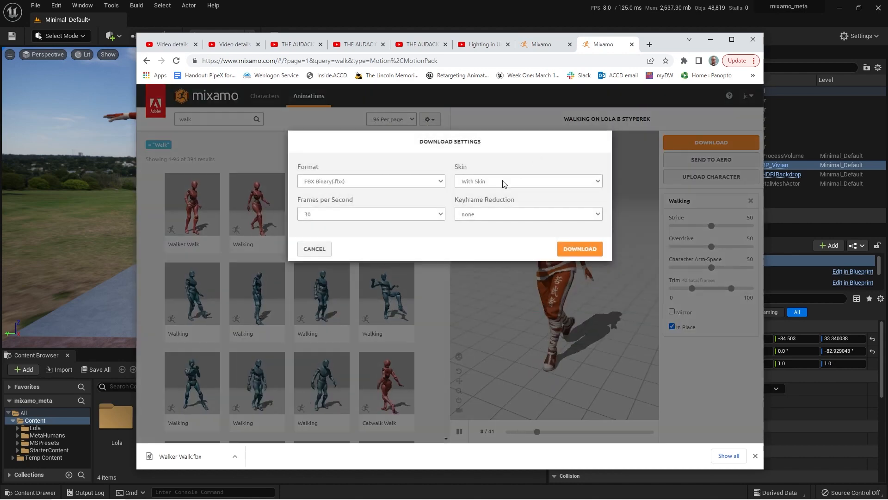
{"action": "left_click", "coordinate": [502, 180]}
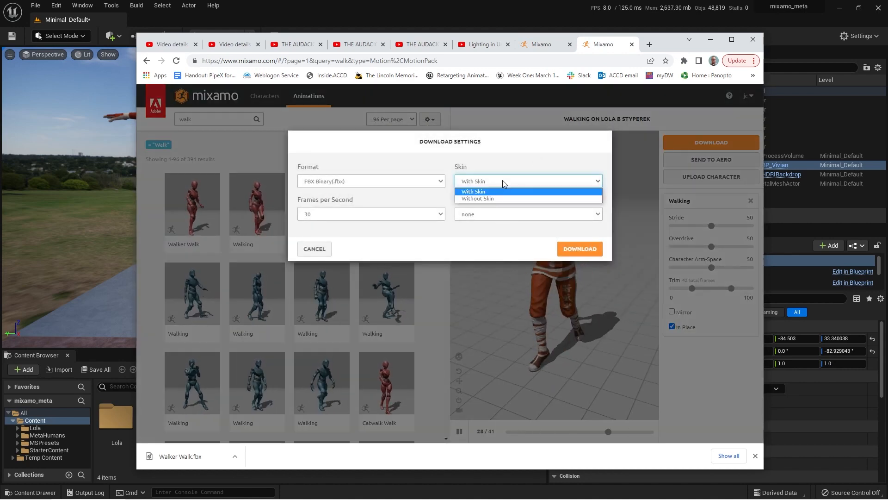
{"action": "left_click", "coordinate": [493, 199]}
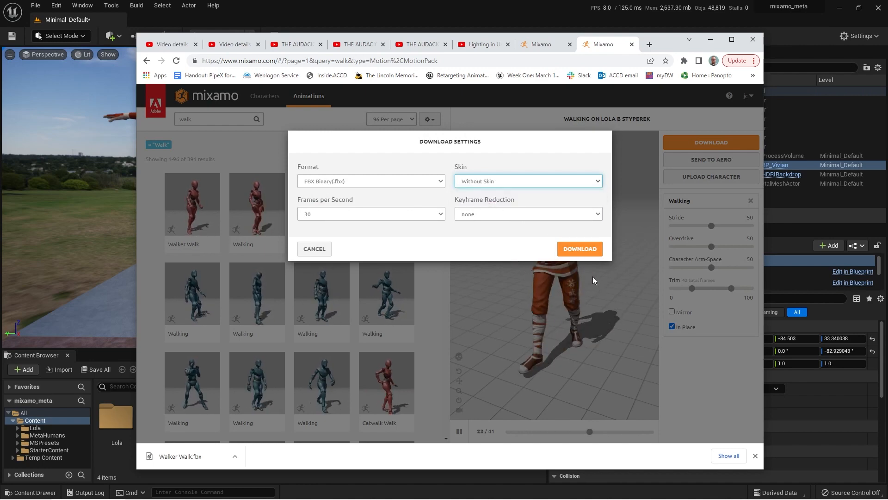
{"action": "left_click", "coordinate": [537, 45]}
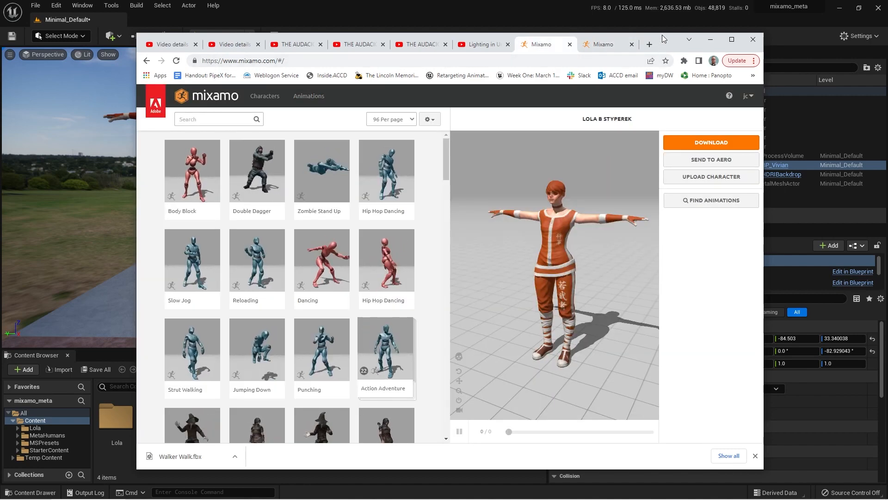
{"action": "left_click_drag", "start_coordinate": [662, 38], "coordinate": [887, 66]}
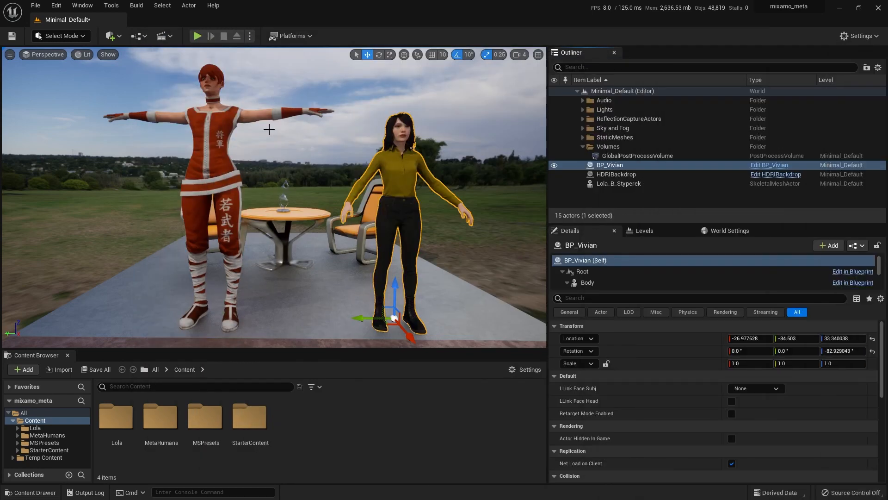
Browse the MetaHuman presets in Quixel Bridge, view the Amelia preset's details, and minimize Bridge.
{"action": "left_click", "coordinate": [120, 38]}
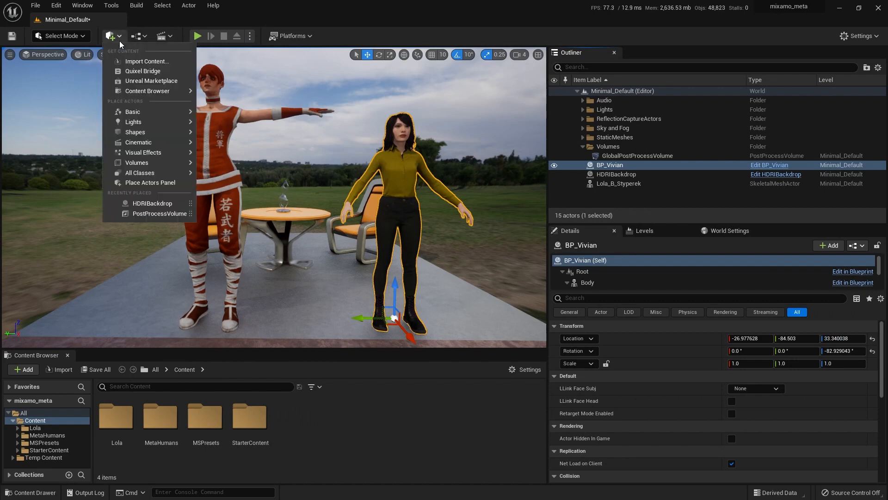
{"action": "left_click", "coordinate": [130, 71]}
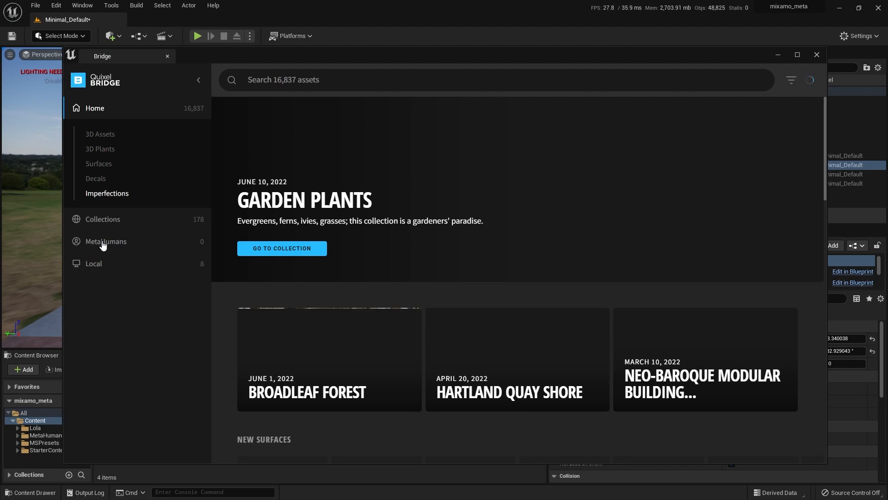
{"action": "left_click", "coordinate": [102, 242]}
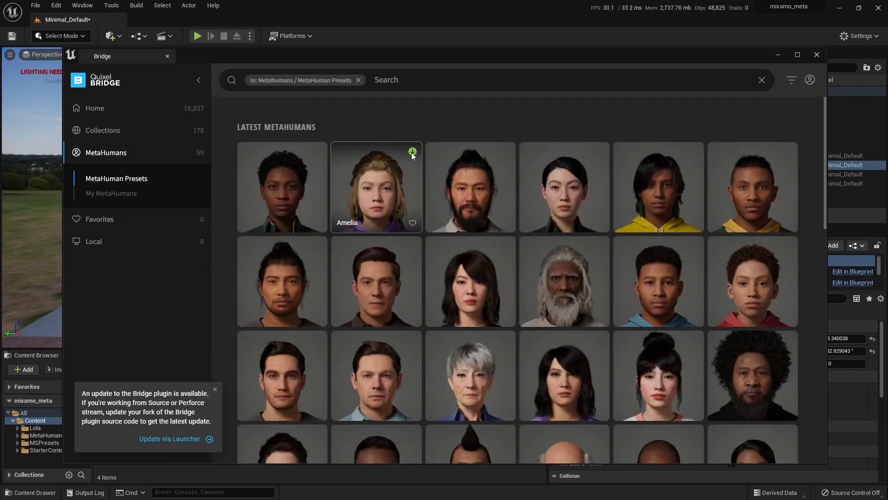
{"action": "left_click", "coordinate": [380, 196]}
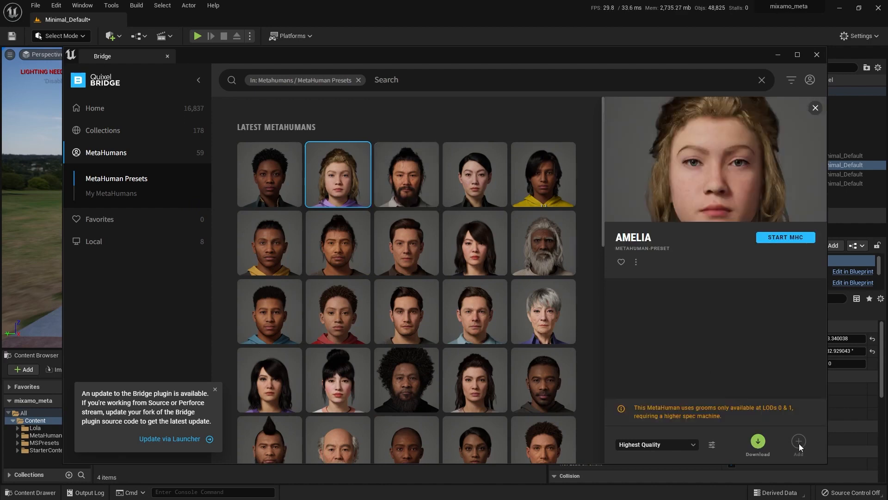
{"action": "left_click", "coordinate": [778, 55]}
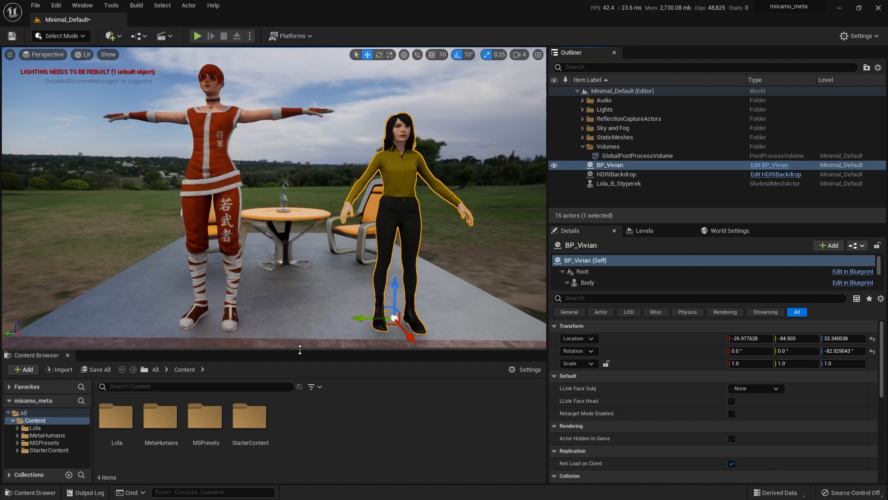
Look through the project's Lola folder and the Vivian folder inside MetaHumans.
{"action": "left_click", "coordinate": [40, 430]}
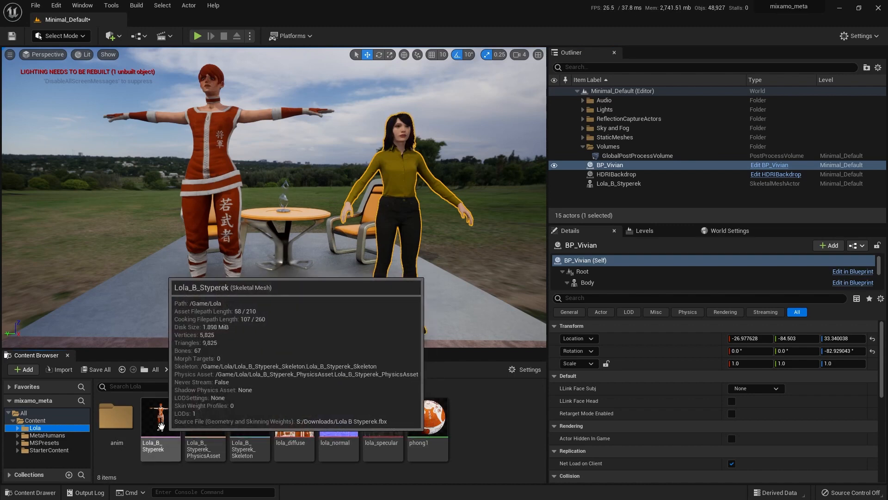
{"action": "left_click", "coordinate": [47, 436]}
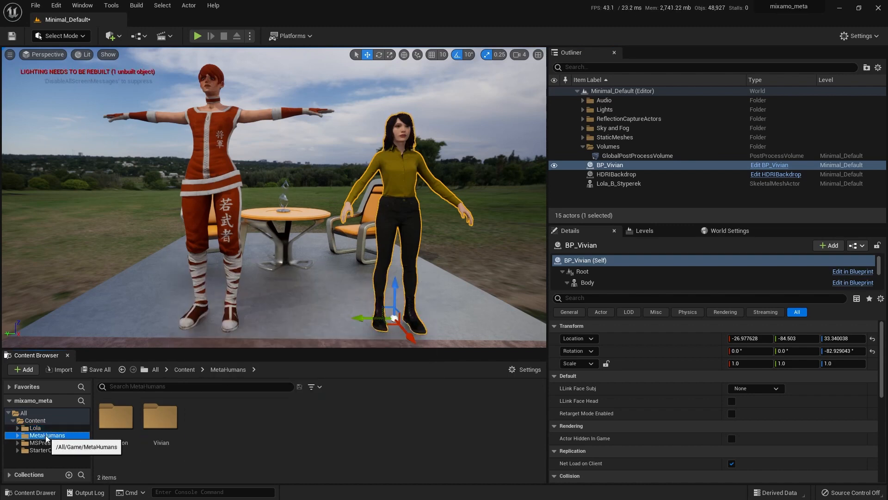
{"action": "double_click", "coordinate": [163, 418]}
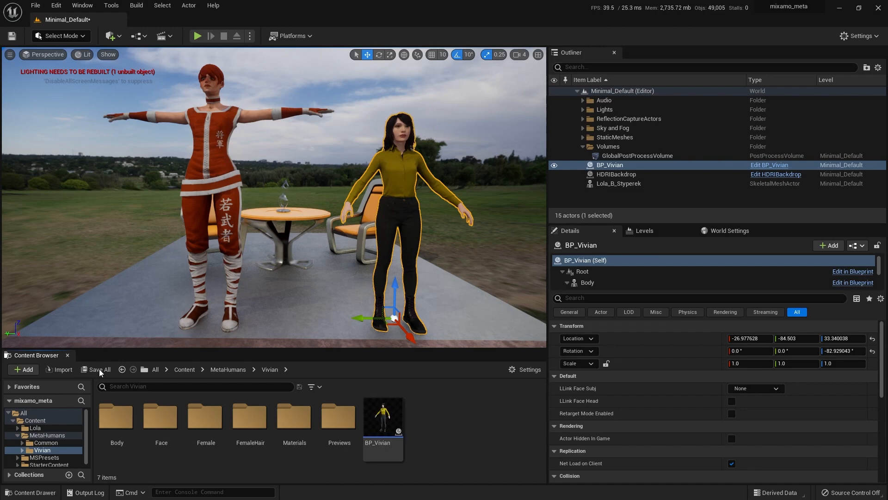
Preview the Walking_lola and Walker_Walk animations from Lola's anim folder, closing each after viewing.
{"action": "left_click", "coordinate": [46, 427]}
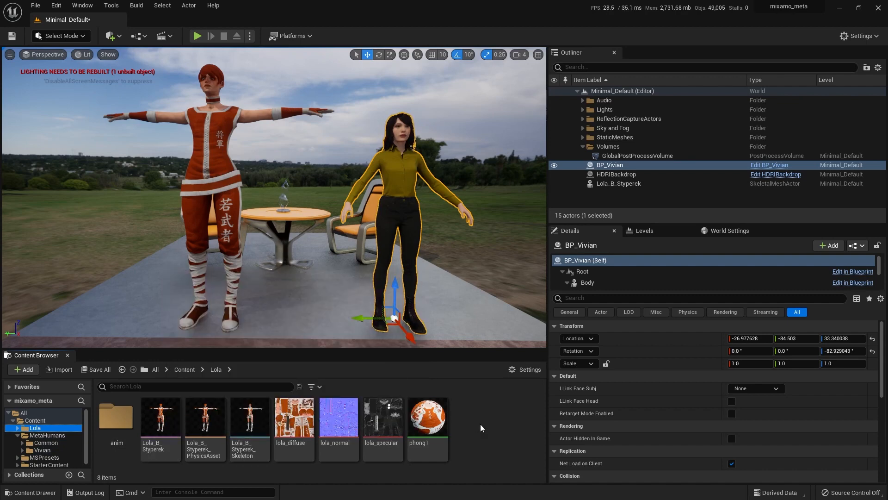
{"action": "double_click", "coordinate": [116, 416]}
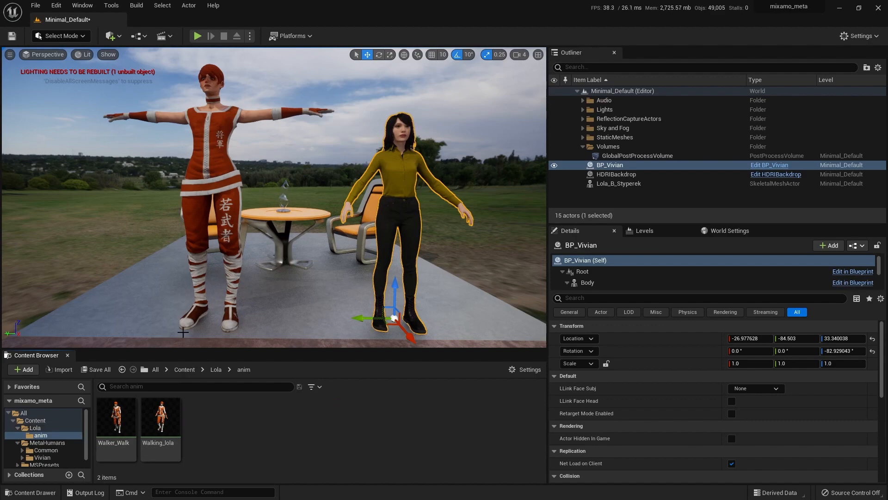
{"action": "left_click", "coordinate": [161, 425]}
{"action": "double_click", "coordinate": [162, 426]}
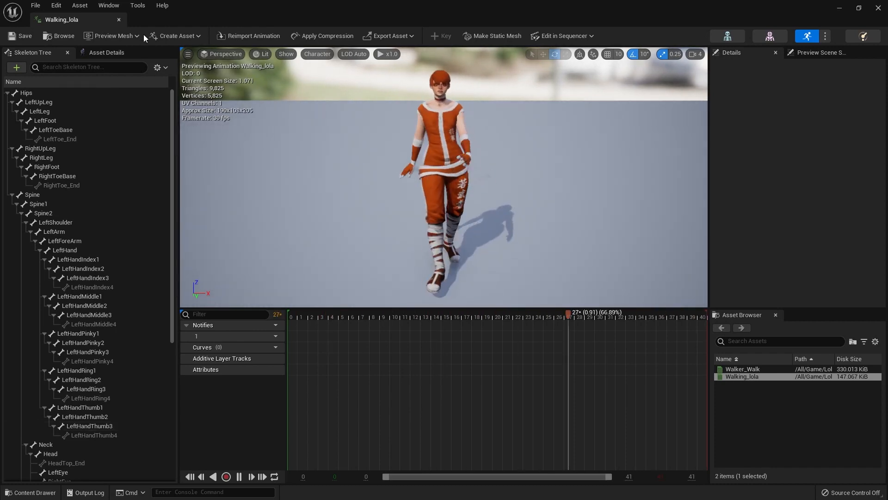
{"action": "left_click", "coordinate": [119, 20]}
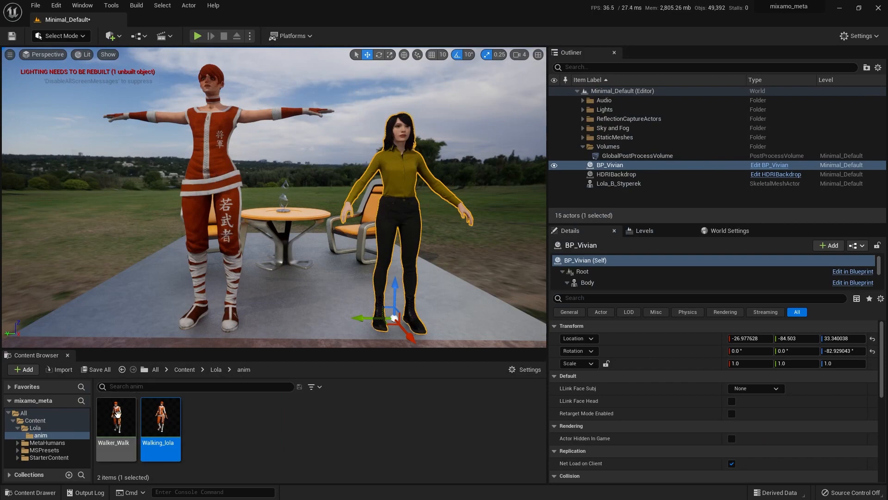
{"action": "double_click", "coordinate": [115, 420]}
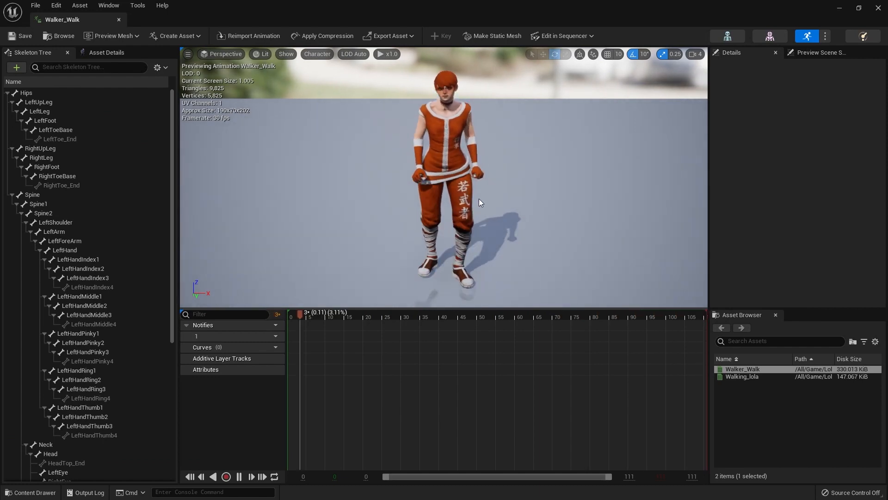
{"action": "left_click", "coordinate": [118, 20]}
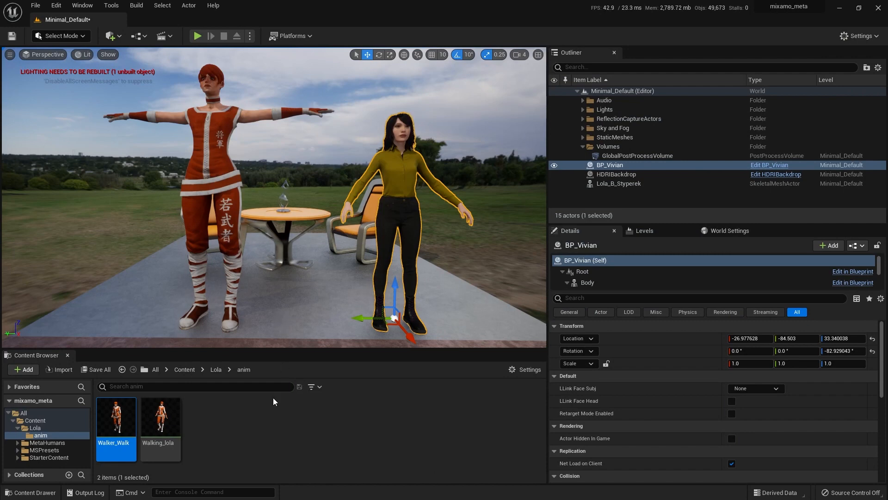
Create an IK Rig asset in the Lola folder using the Lola_B_Styperek skeletal mesh.
{"action": "left_click", "coordinate": [37, 428]}
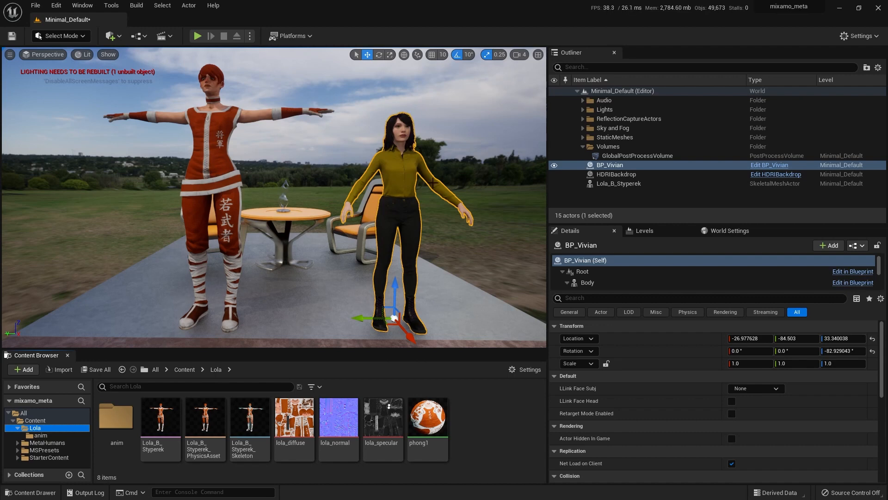
{"action": "left_click_drag", "start_coordinate": [312, 348], "coordinate": [309, 334]}
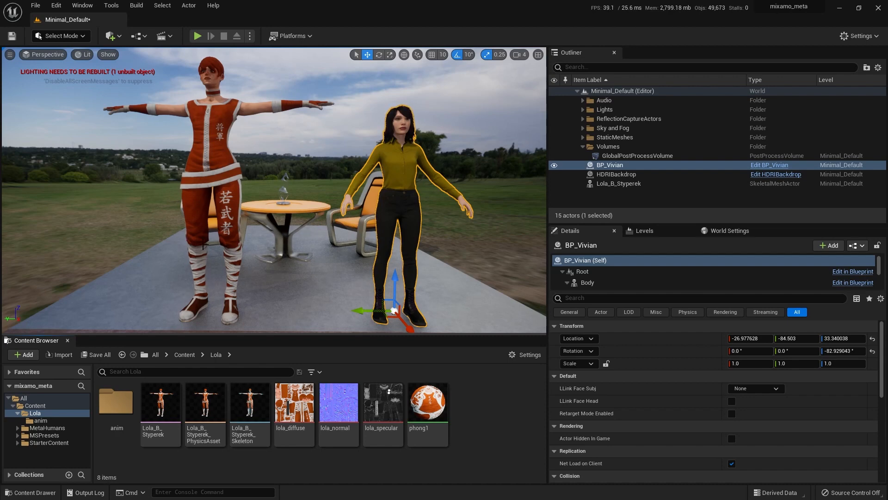
{"action": "right_click", "coordinate": [468, 406]}
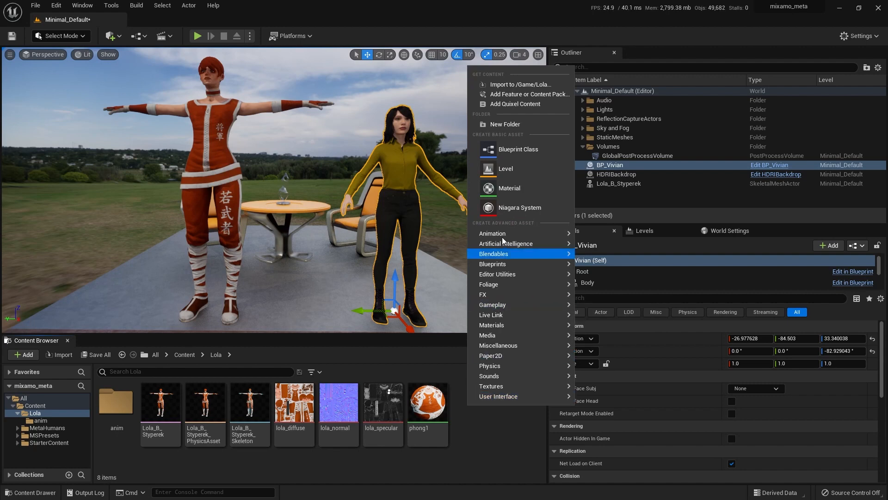
{"action": "mouse_move", "coordinate": [501, 235]}
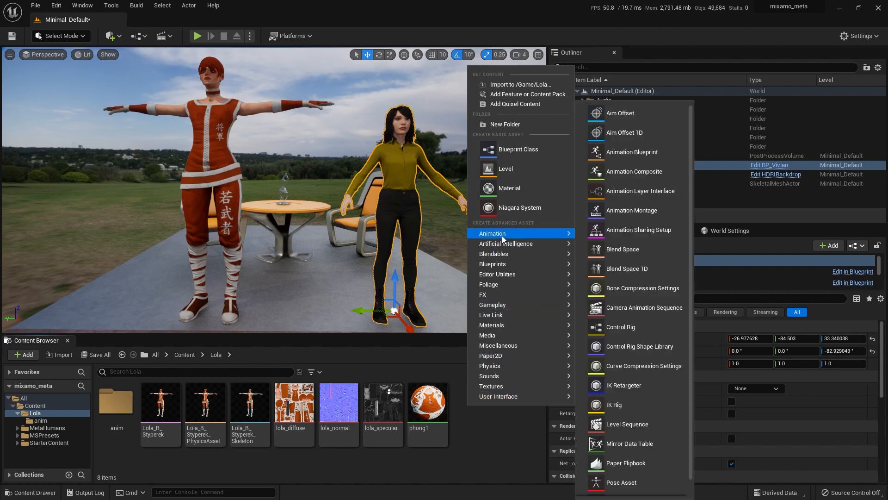
{"action": "left_click", "coordinate": [628, 405]}
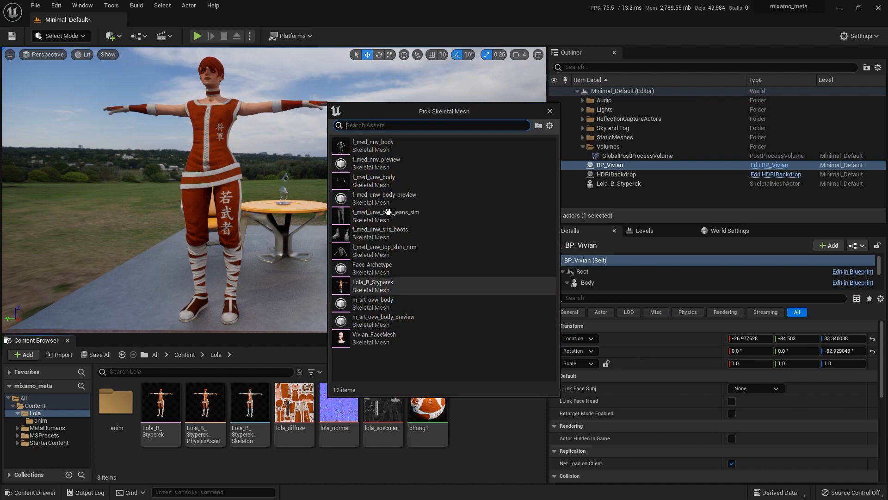
{"action": "left_click", "coordinate": [361, 283]}
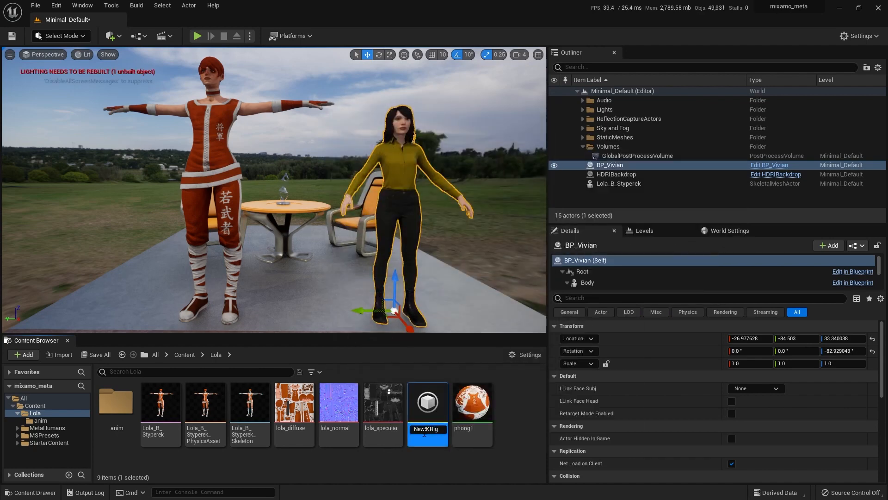
Name the new IK Rig asset Lola_IKRig.
{"action": "left_click", "coordinate": [426, 429]}
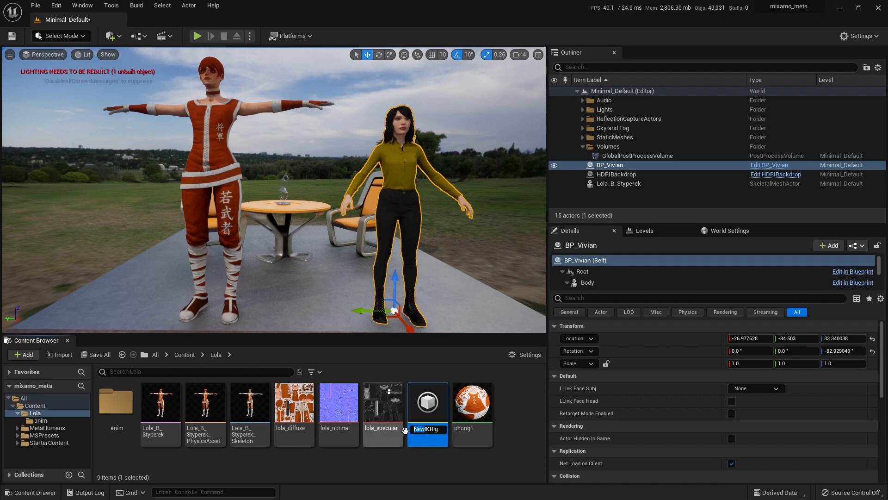
{"action": "key", "text": "BackSpace"}
{"action": "key", "text": "BackSpace"}
{"action": "key", "text": "BackSpace"}
{"action": "type", "text": "Lola_"}
{"action": "key", "text": "Return"}
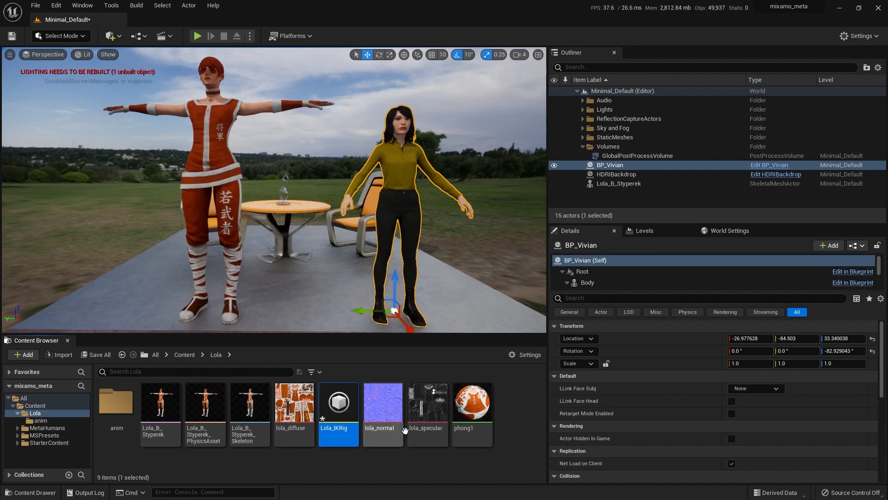
Open the Lola_IKRig asset and set the Hips bone as the retarget root.
{"action": "double_click", "coordinate": [339, 394]}
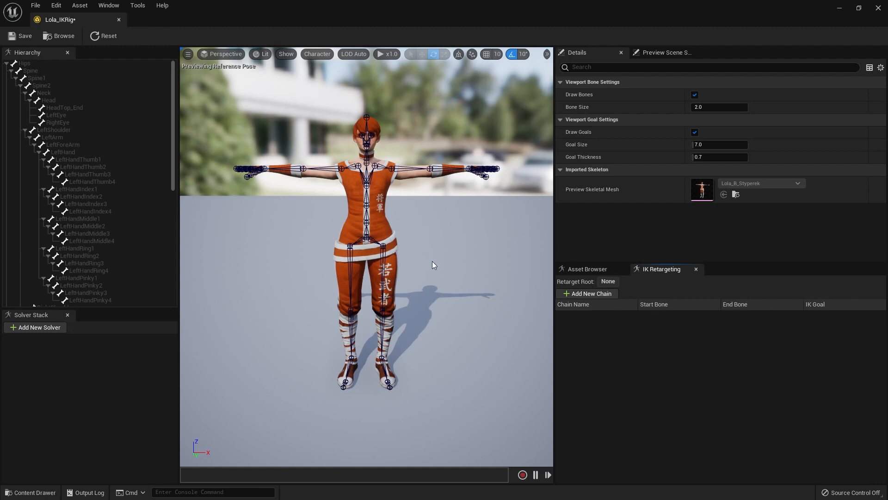
{"action": "left_click", "coordinate": [29, 64]}
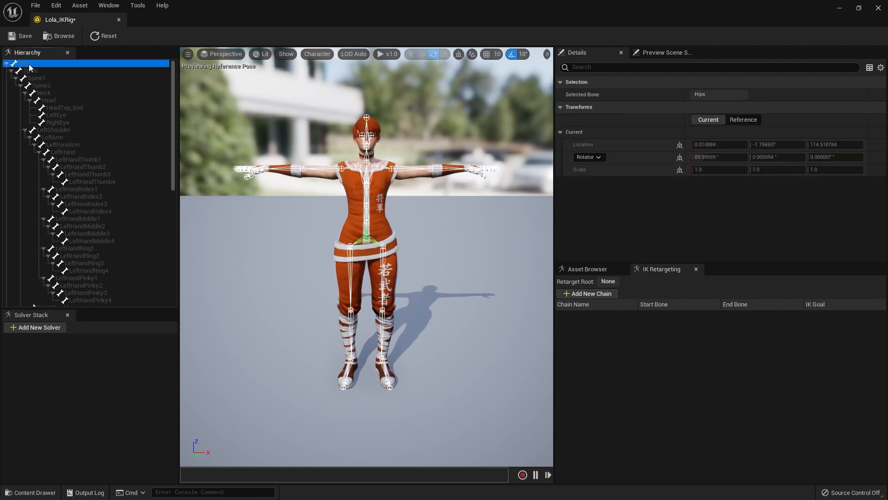
{"action": "right_click", "coordinate": [28, 64]}
{"action": "left_click", "coordinate": [70, 204]}
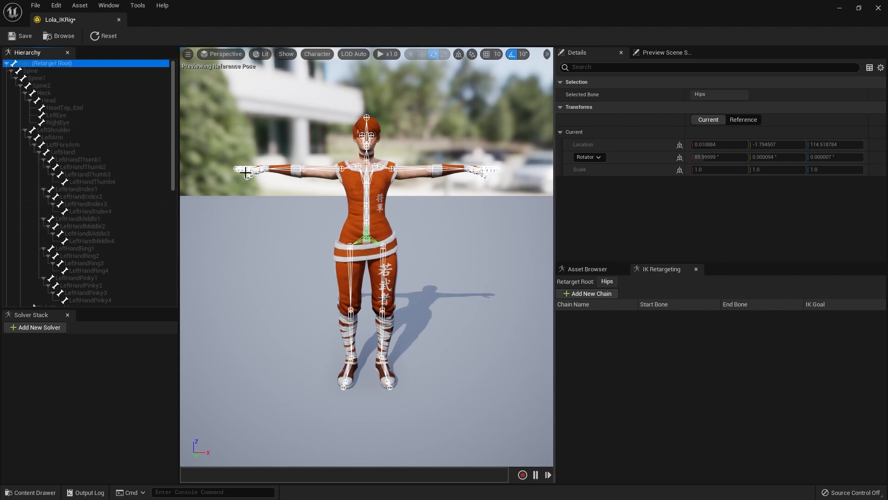
Create a retarget chain named Spine from the Spine, Spine1 and Spine2 bones.
{"action": "left_click", "coordinate": [46, 71]}
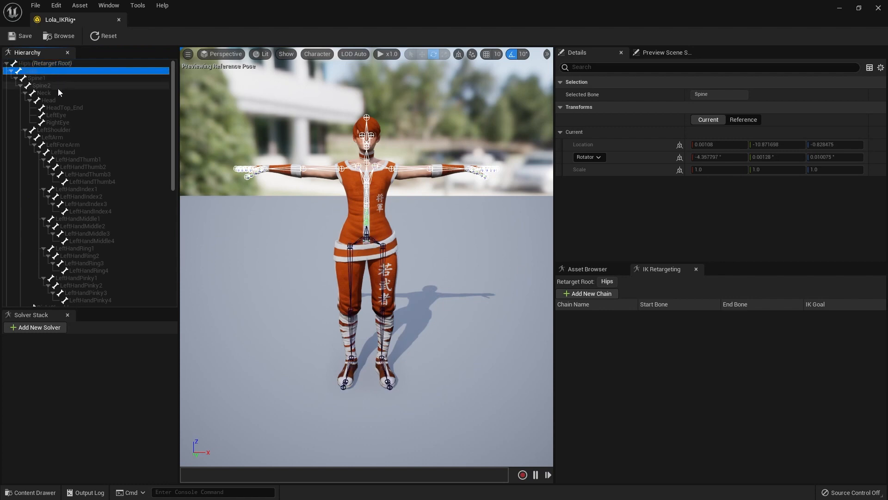
{"action": "left_click", "coordinate": [47, 79], "text": "shift"}
{"action": "left_click", "coordinate": [53, 87], "text": "shift"}
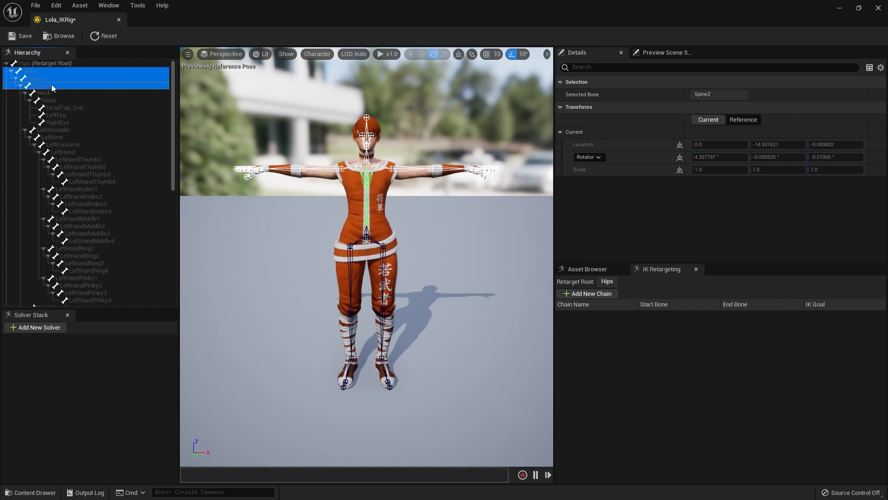
{"action": "right_click", "coordinate": [52, 84]}
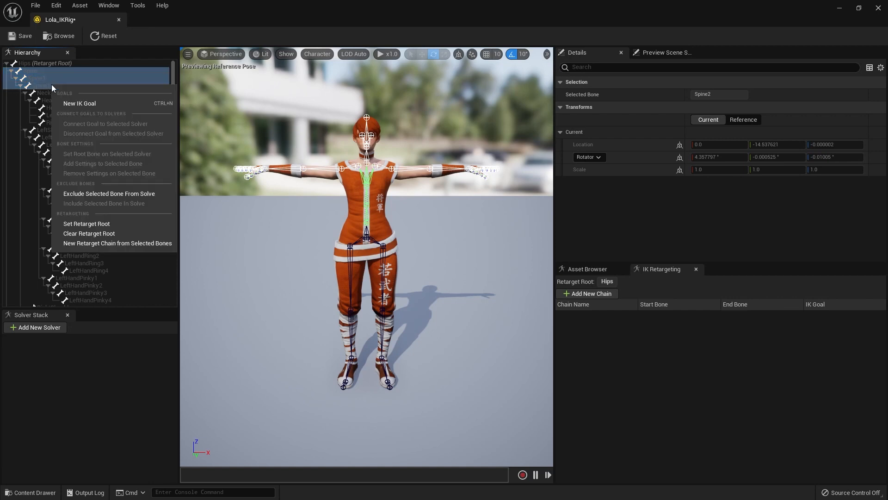
{"action": "left_click", "coordinate": [104, 243]}
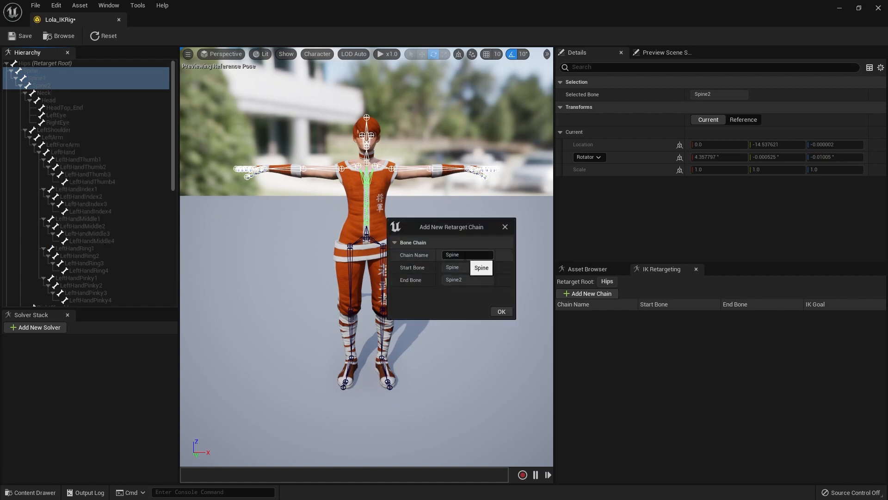
{"action": "left_click", "coordinate": [501, 311]}
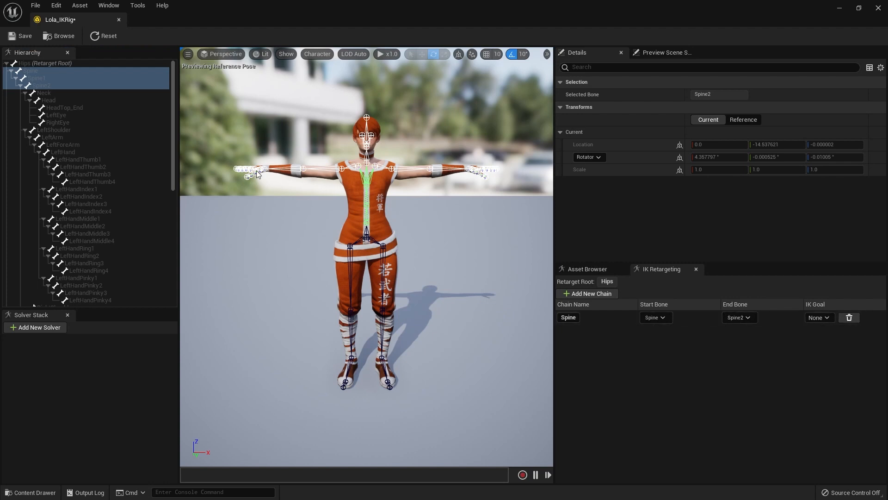
Create a retarget chain named Neck from the Neck bone alone.
{"action": "left_click", "coordinate": [51, 72]}
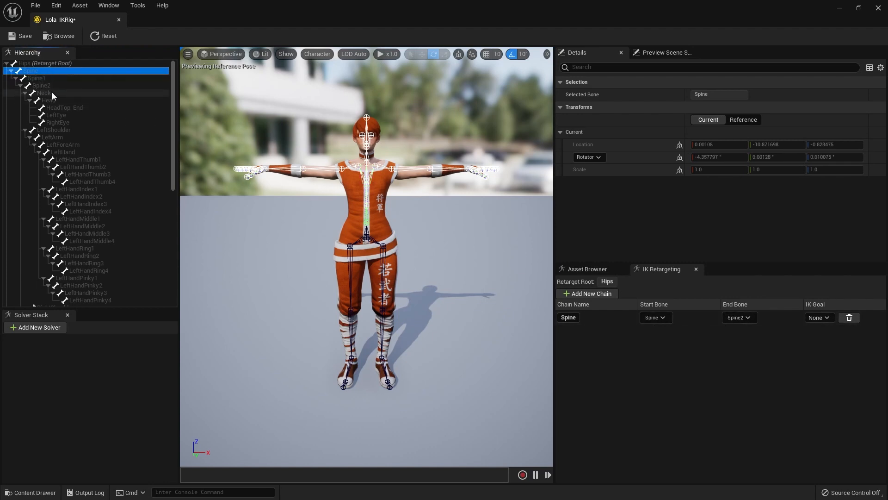
{"action": "left_click", "coordinate": [50, 88]}
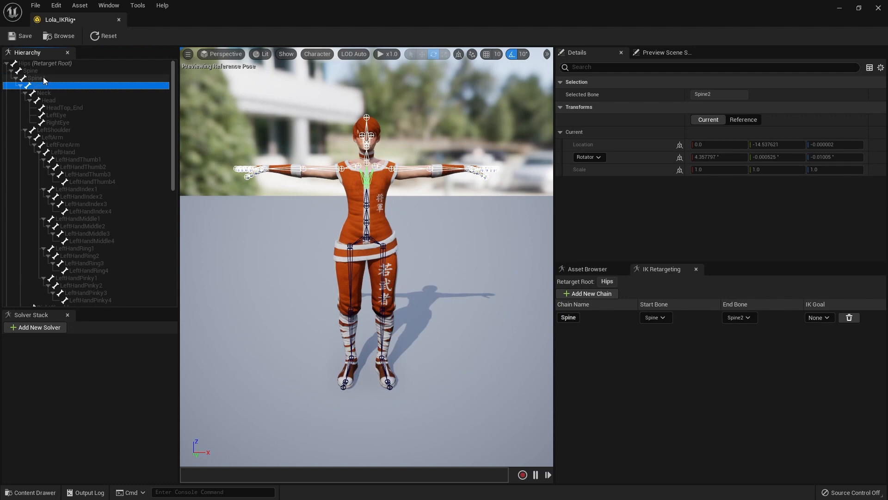
{"action": "right_click", "coordinate": [54, 91]}
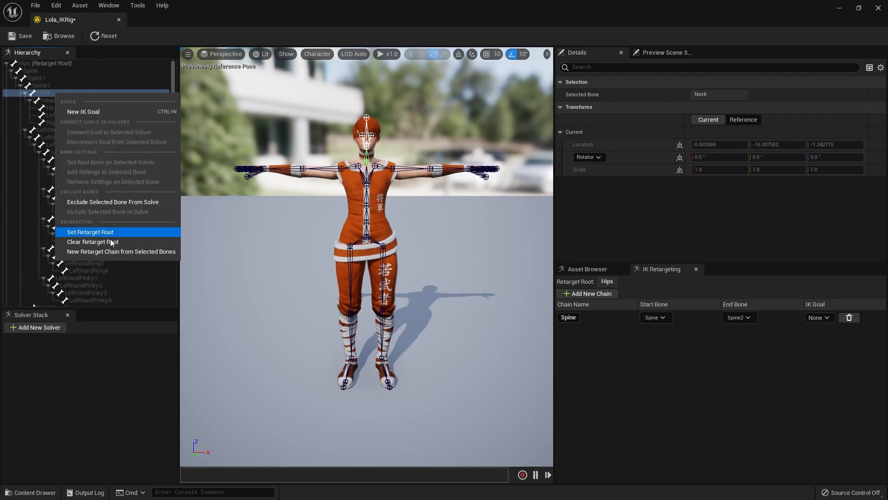
{"action": "left_click", "coordinate": [112, 254]}
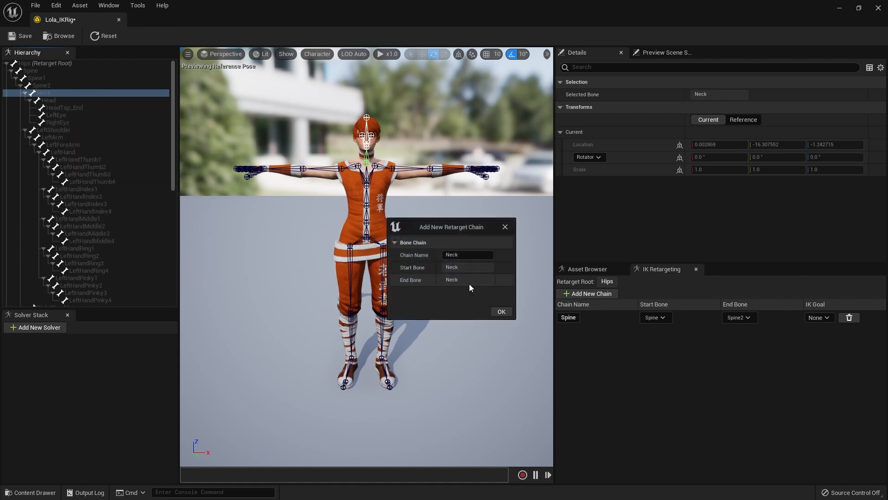
{"action": "left_click", "coordinate": [500, 312]}
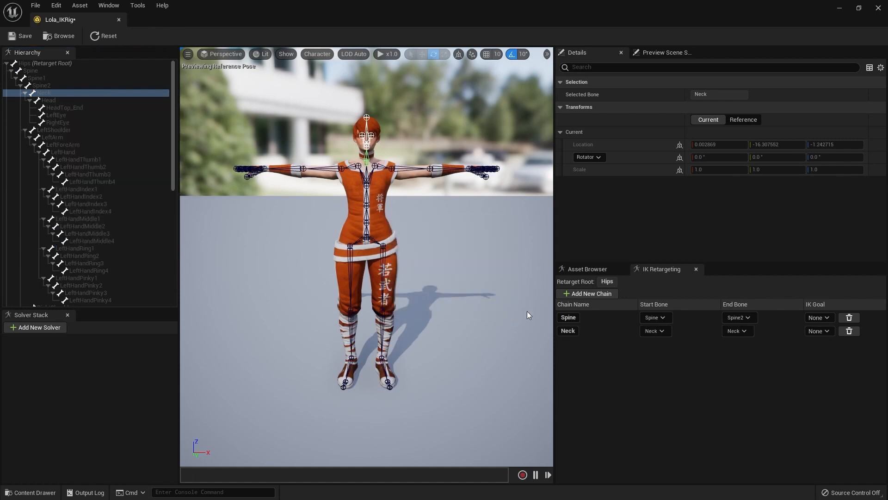
Create a retarget chain named Head from the Head bone alone.
{"action": "left_click", "coordinate": [53, 101]}
{"action": "right_click", "coordinate": [54, 101]}
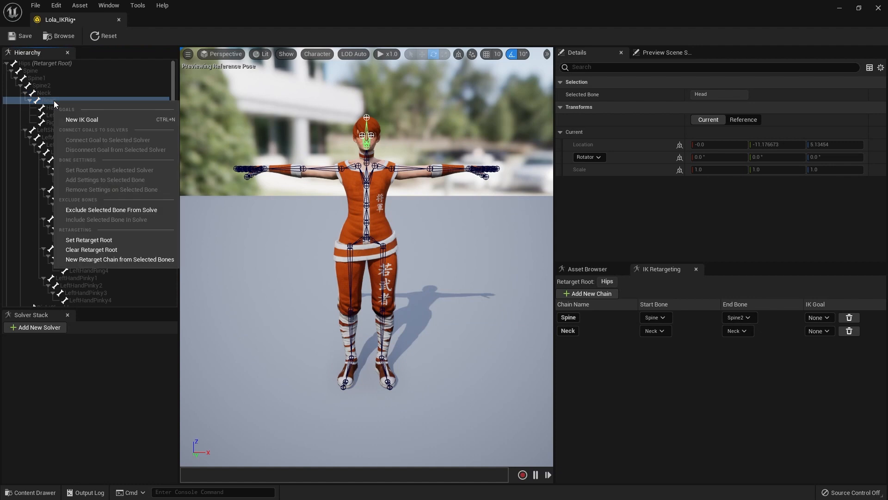
{"action": "left_click", "coordinate": [103, 260]}
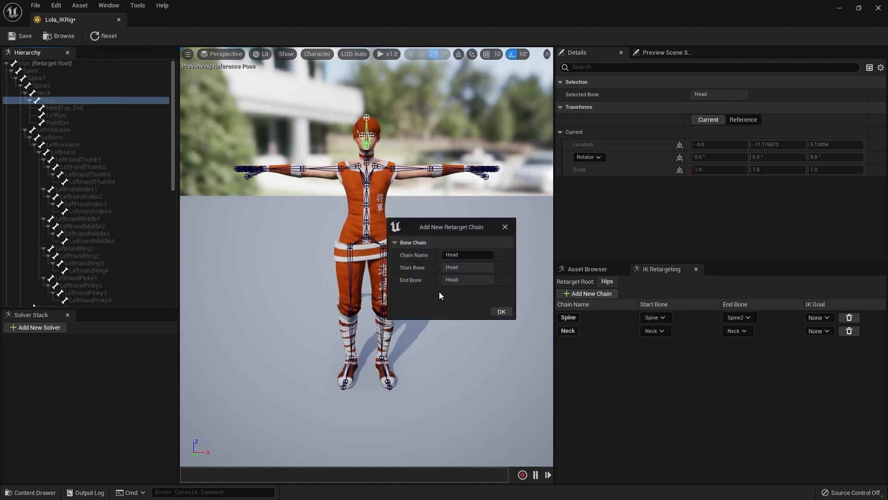
{"action": "left_click", "coordinate": [500, 311]}
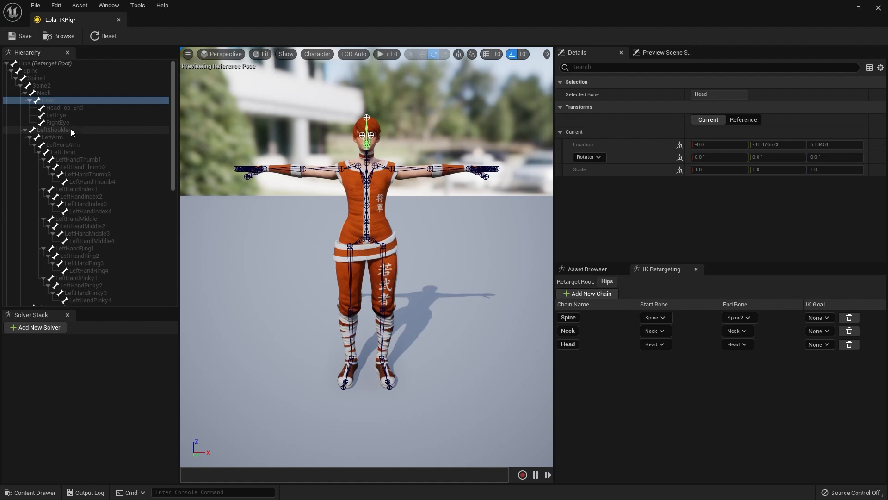
Add the left arm bones from LeftShoulder to LeftHand to the selection and collapse the five left finger branches.
{"action": "left_click_drag", "start_coordinate": [71, 128], "coordinate": [77, 151], "text": "ctrl"}
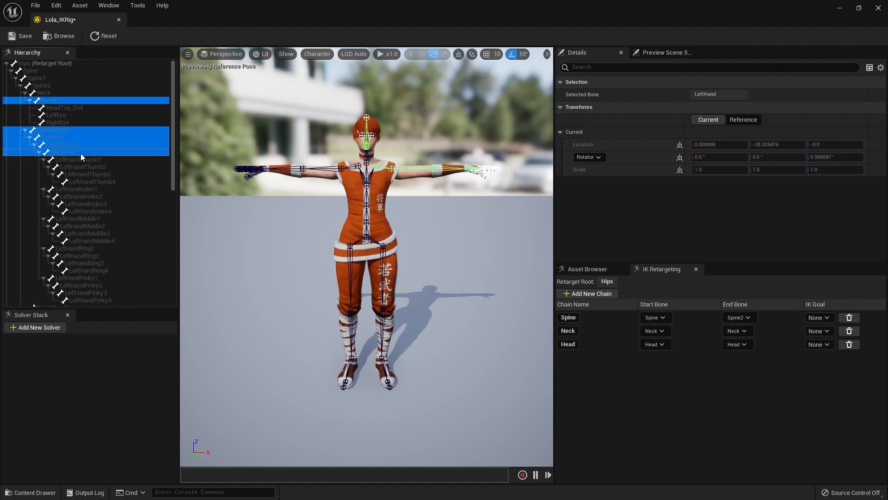
{"action": "left_click", "coordinate": [43, 159]}
{"action": "left_click", "coordinate": [43, 166]}
{"action": "left_click", "coordinate": [43, 174]}
{"action": "left_click", "coordinate": [43, 181]}
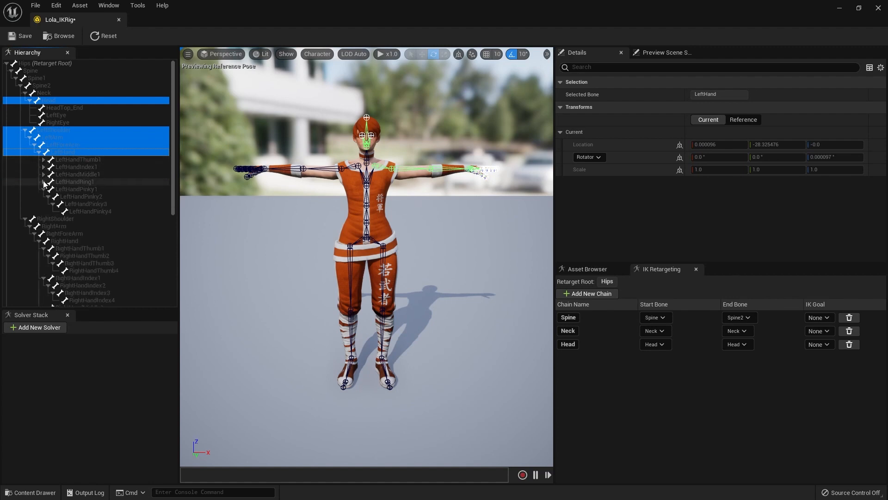
{"action": "left_click", "coordinate": [44, 189]}
Add the right arm bones from RightShoulder to RightHand to the selection and collapse the five right finger branches.
{"action": "left_click", "coordinate": [60, 197], "text": "ctrl"}
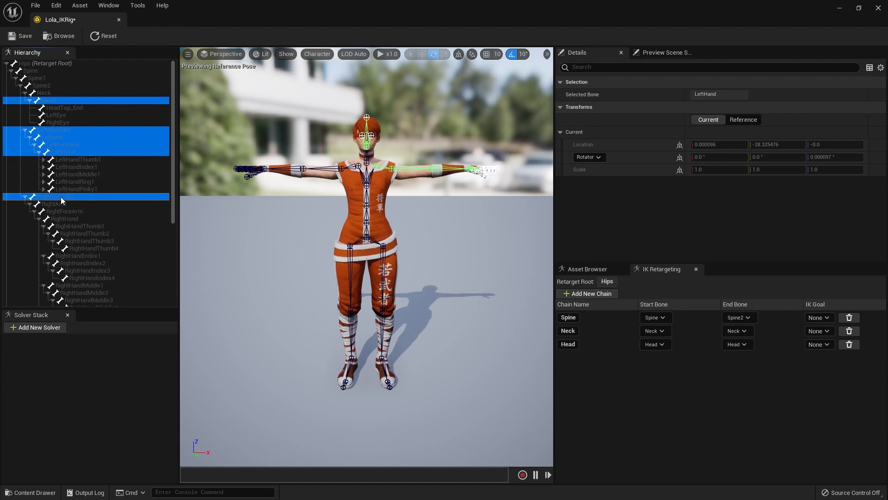
{"action": "left_click", "coordinate": [64, 204], "text": "ctrl"}
{"action": "left_click", "coordinate": [68, 211], "text": "ctrl"}
{"action": "left_click", "coordinate": [70, 218], "text": "ctrl"}
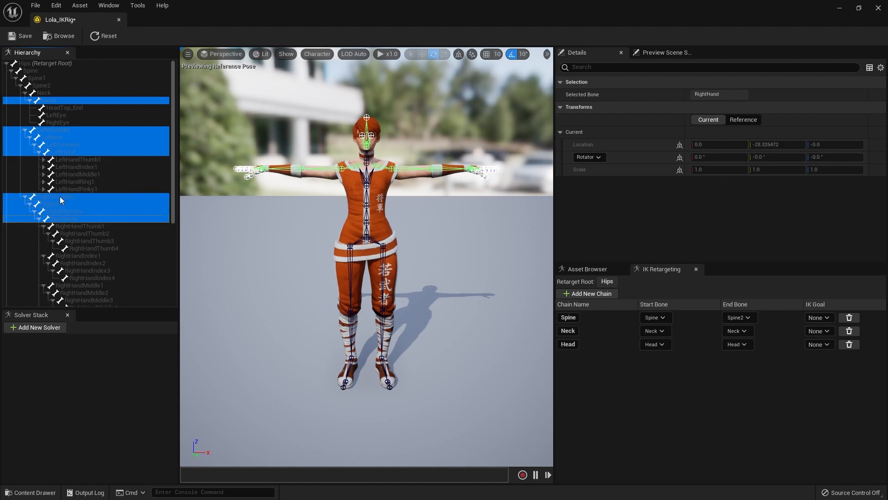
{"action": "left_click", "coordinate": [44, 225]}
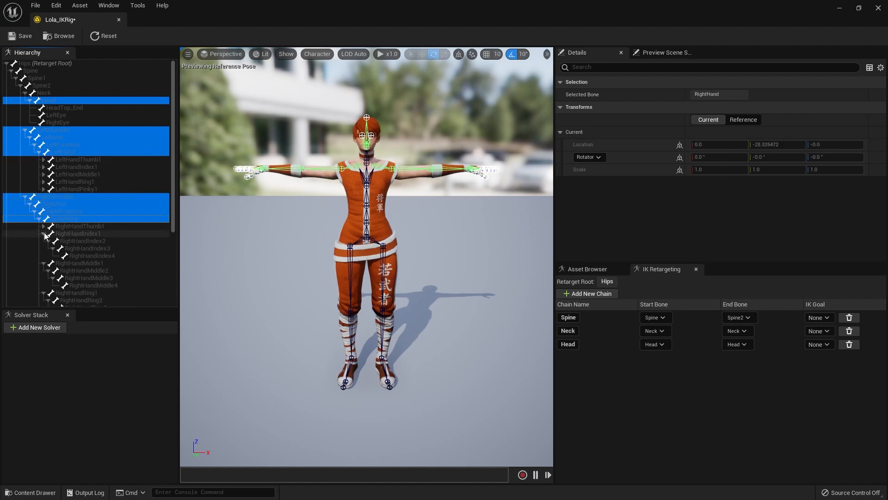
{"action": "left_click", "coordinate": [44, 233]}
{"action": "left_click", "coordinate": [44, 241]}
{"action": "left_click", "coordinate": [43, 248]}
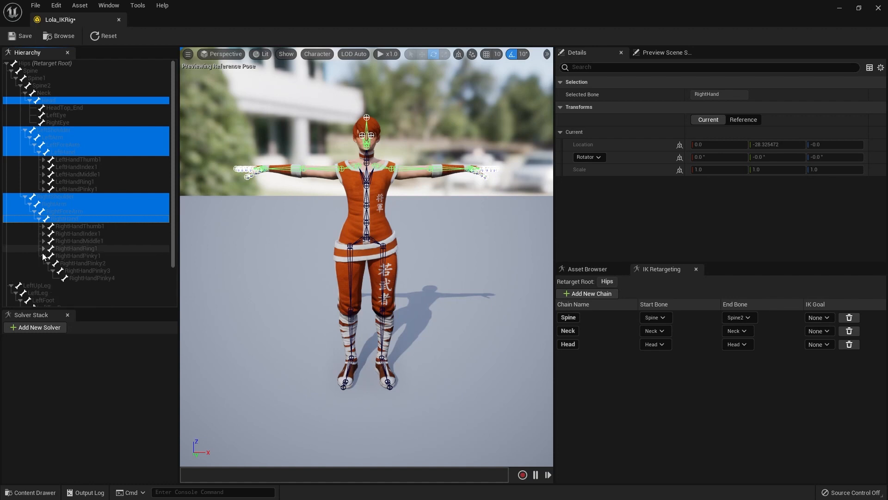
{"action": "left_click", "coordinate": [44, 255]}
Add both legs' bones to the selection, from LeftUpLeg to LeftFoot and from RightUpLeg to RightFoot.
{"action": "scroll", "coordinate": [73, 248], "scroll_direction": "down", "scroll_amount": 2}
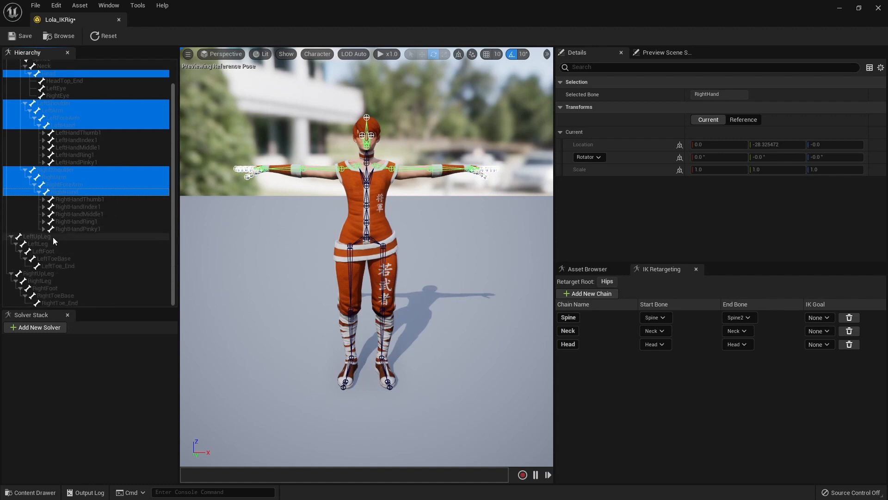
{"action": "left_click", "coordinate": [52, 236], "text": "ctrl"}
{"action": "left_click", "coordinate": [51, 243], "text": "ctrl"}
{"action": "left_click", "coordinate": [56, 249], "text": "ctrl"}
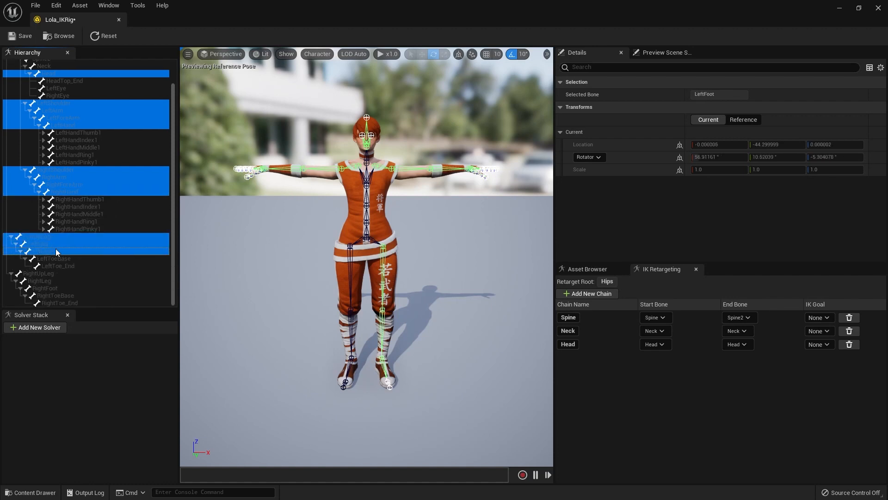
{"action": "left_click", "coordinate": [63, 274], "text": "ctrl"}
{"action": "left_click", "coordinate": [64, 280], "text": "ctrl"}
{"action": "left_click", "coordinate": [65, 286], "text": "ctrl"}
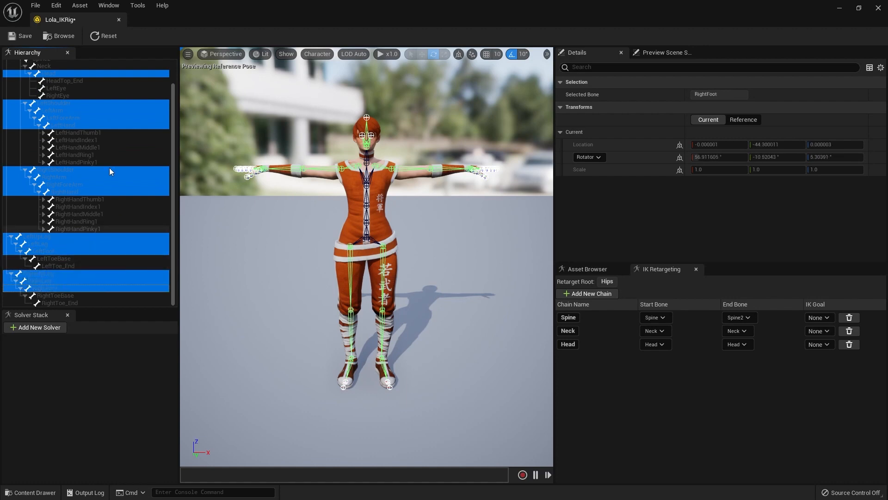
Create retarget chains from all selected bones, accepting the suggested names for the head, LeftShoulder and RightShoulder chains.
{"action": "right_click", "coordinate": [90, 178]}
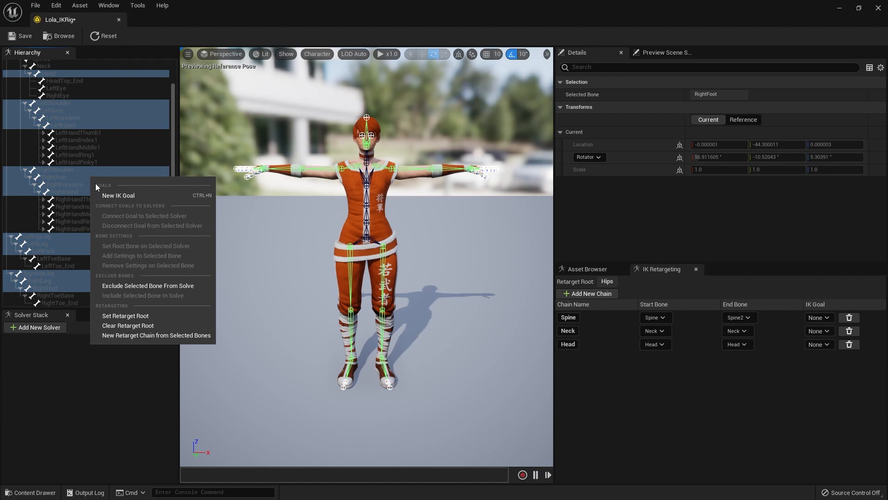
{"action": "left_click", "coordinate": [131, 336]}
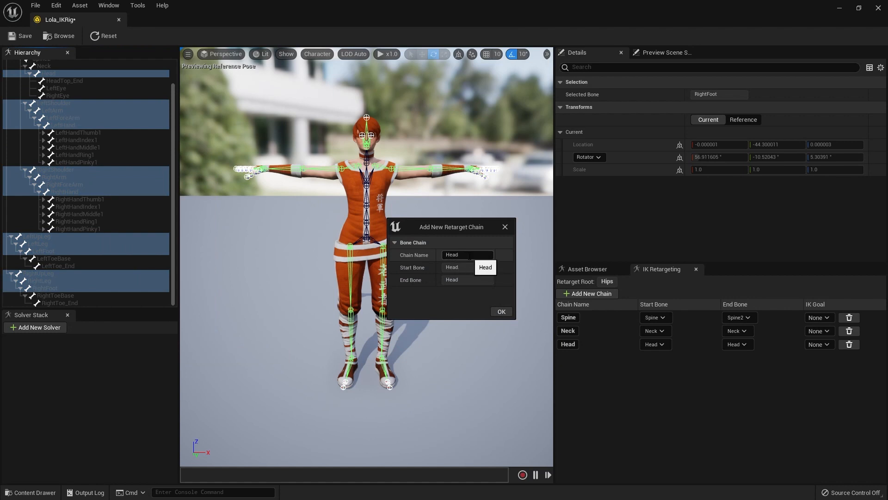
{"action": "left_click", "coordinate": [501, 312]}
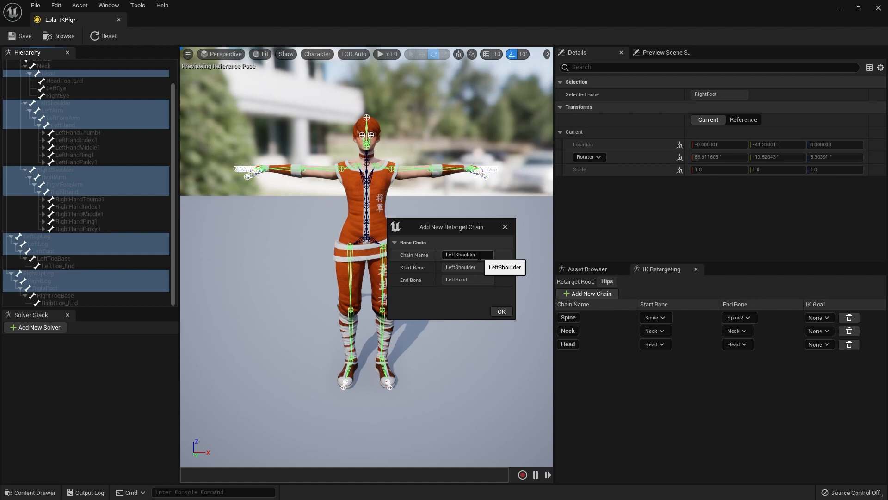
{"action": "key", "text": "BackSpace"}
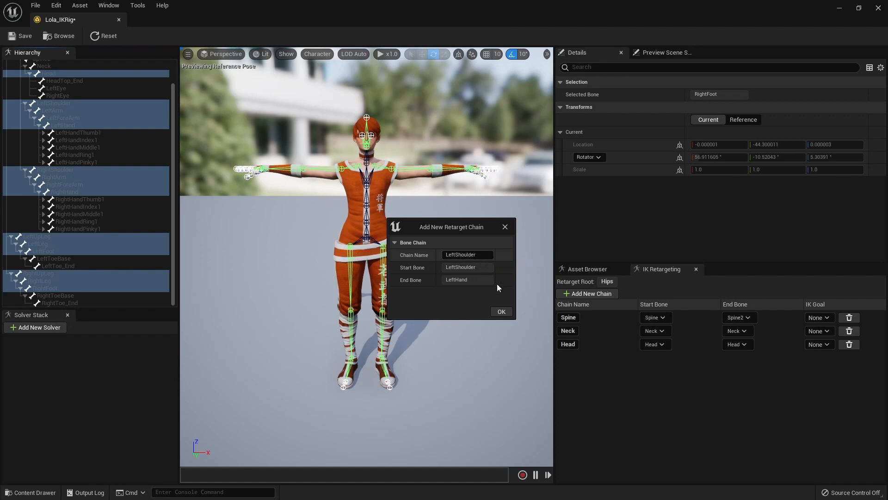
{"action": "left_click", "coordinate": [502, 312]}
{"action": "left_click", "coordinate": [502, 311]}
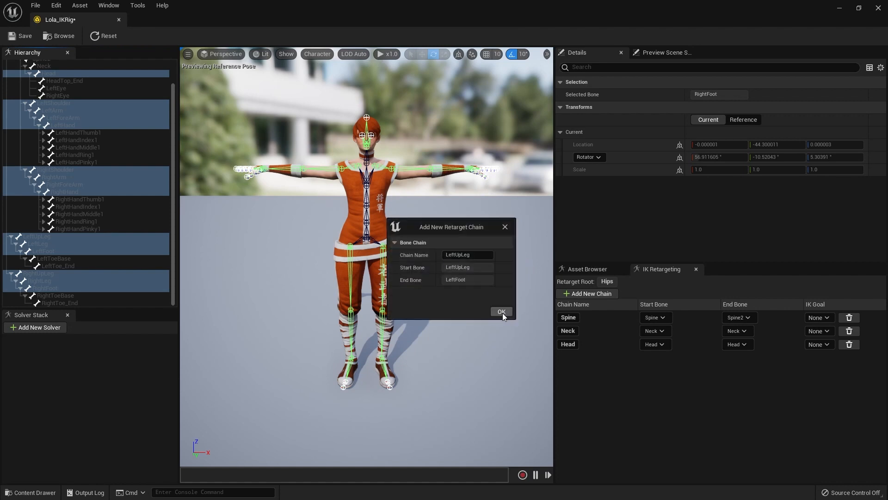
Name the chain from LeftUpLeg to LeftFoot LeftLeg and add it.
{"action": "double_click", "coordinate": [466, 254]}
{"action": "left_click", "coordinate": [465, 255]}
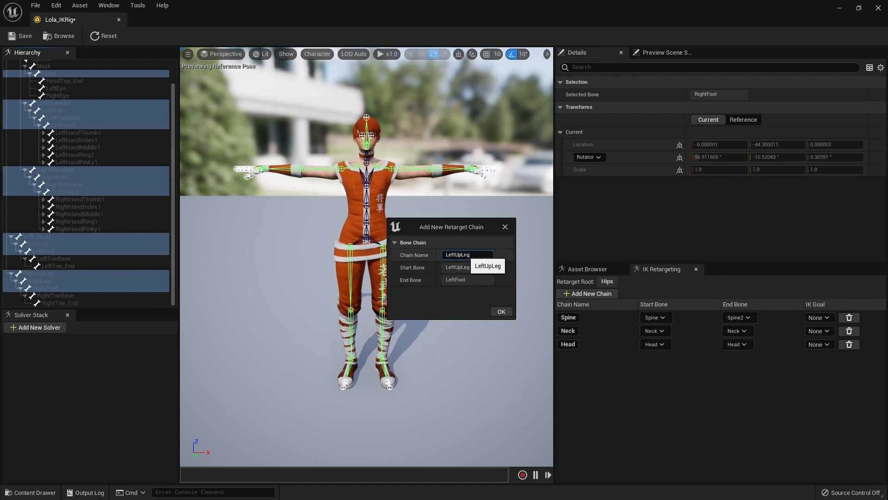
{"action": "key", "text": "BackSpace"}
{"action": "key", "text": "BackSpace"}
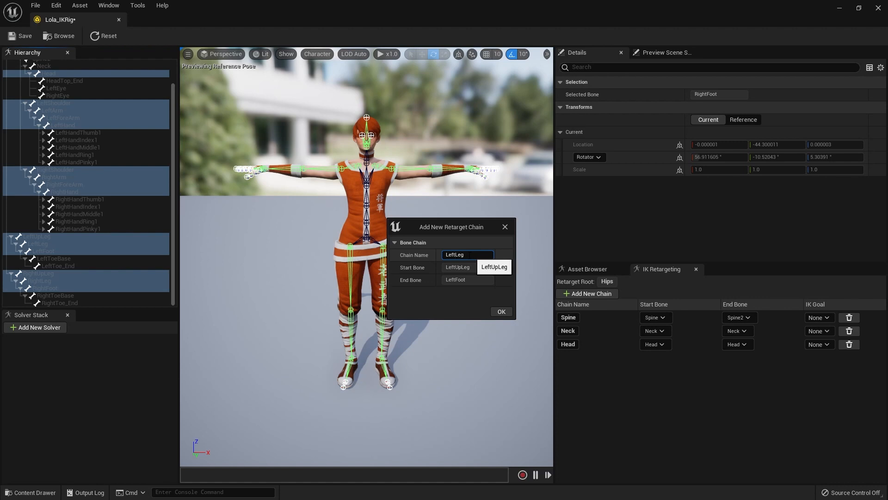
{"action": "left_click", "coordinate": [498, 310]}
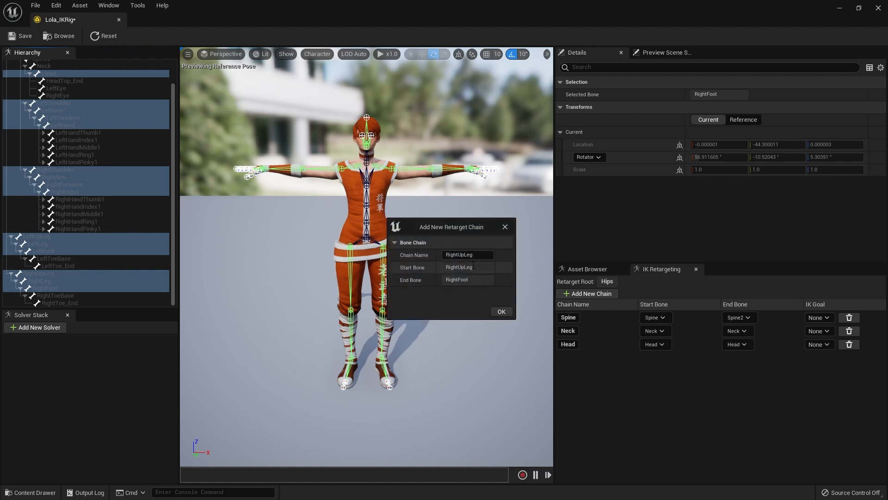
Name the chain from RightUpLeg to RightFoot RightLeg, add it, and delete the duplicate Head_0 chain.
{"action": "left_click", "coordinate": [470, 255]}
{"action": "left_click", "coordinate": [470, 255]}
{"action": "key", "text": "BackSpace"}
{"action": "key", "text": "BackSpace"}
{"action": "left_click", "coordinate": [501, 311]}
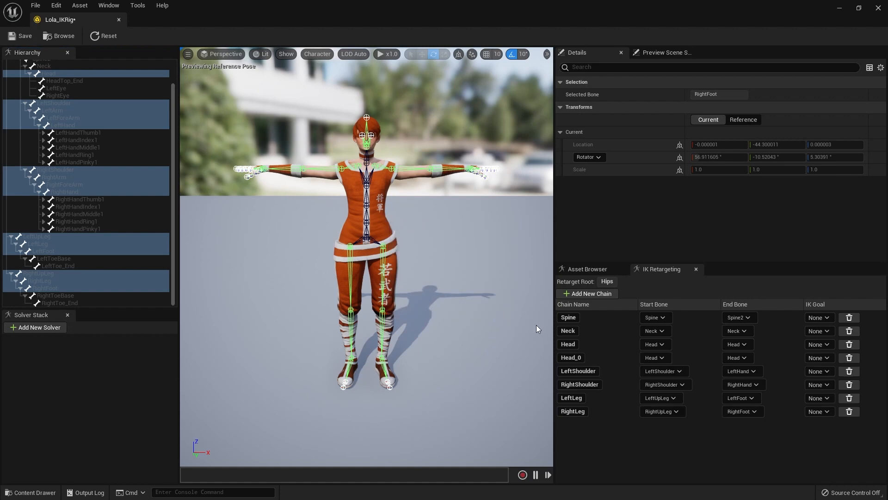
{"action": "left_click", "coordinate": [850, 359]}
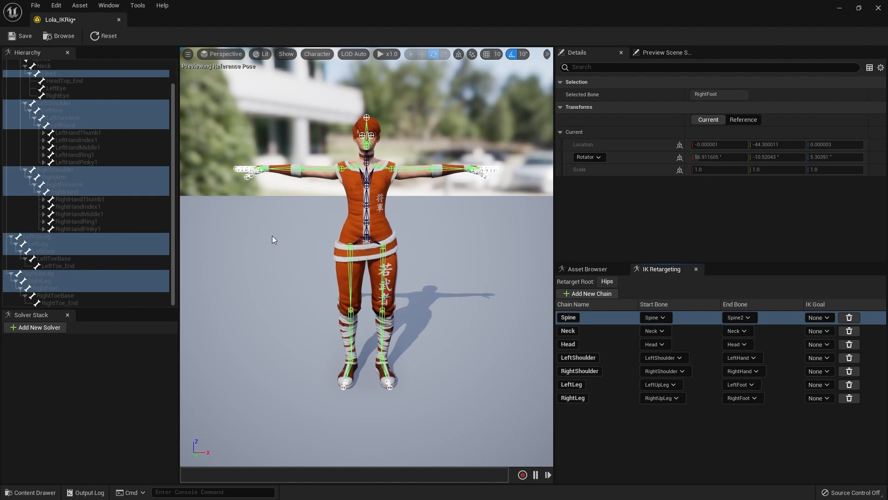
Expand the finger bones under LeftHand in the skeleton hierarchy, including the pinky, ring, middle and index chains.
{"action": "left_click_drag", "start_coordinate": [172, 214], "coordinate": [177, 184]}
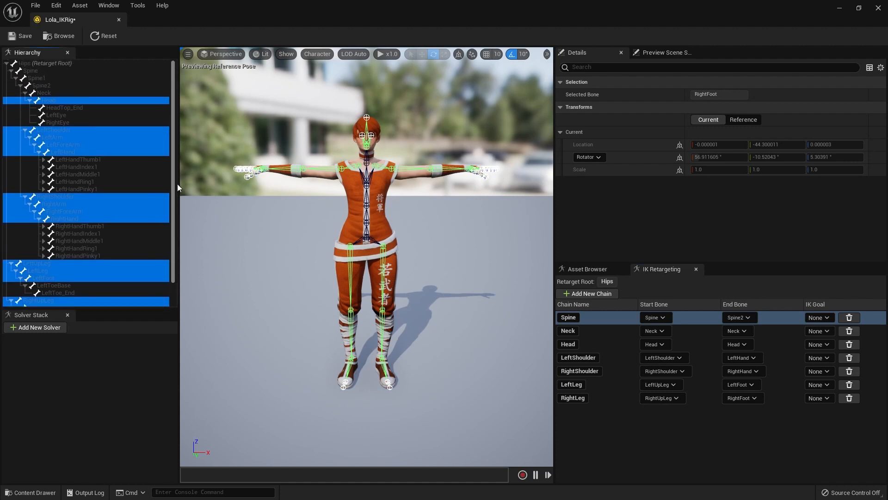
{"action": "left_click", "coordinate": [43, 189]}
{"action": "left_click", "coordinate": [43, 181]}
{"action": "left_click", "coordinate": [43, 174]}
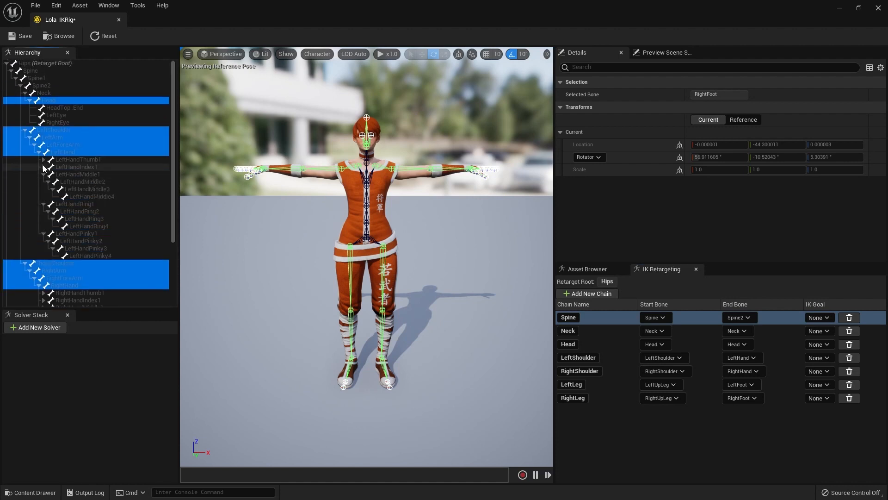
{"action": "left_click", "coordinate": [44, 166]}
Expand all five finger bone chains under RightHand, from RightHandPinky1 to RightHandThumb1.
{"action": "scroll", "coordinate": [171, 179], "scroll_direction": "down", "scroll_amount": 5}
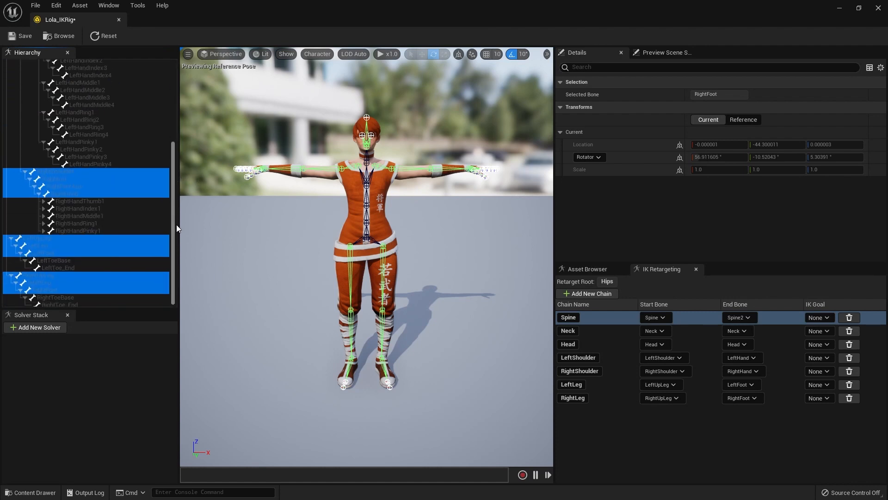
{"action": "left_click", "coordinate": [43, 231]}
{"action": "left_click", "coordinate": [43, 223]}
{"action": "left_click", "coordinate": [43, 216]}
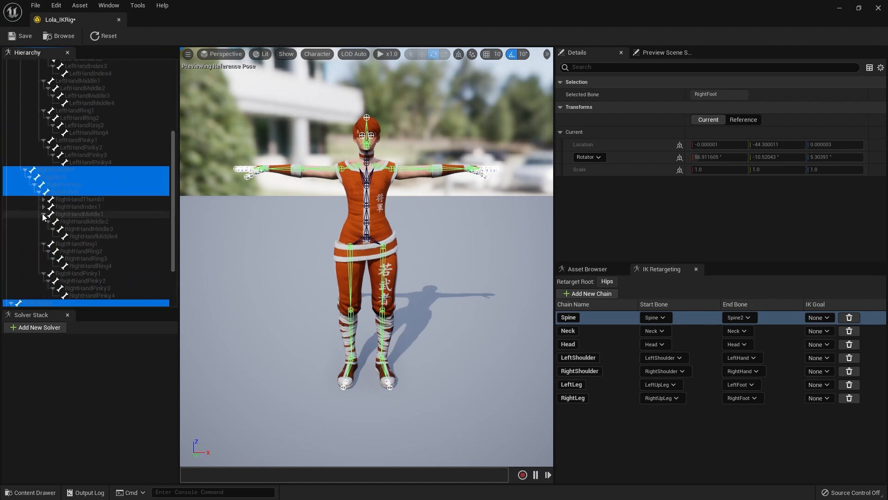
{"action": "left_click", "coordinate": [43, 206]}
{"action": "left_click", "coordinate": [43, 199]}
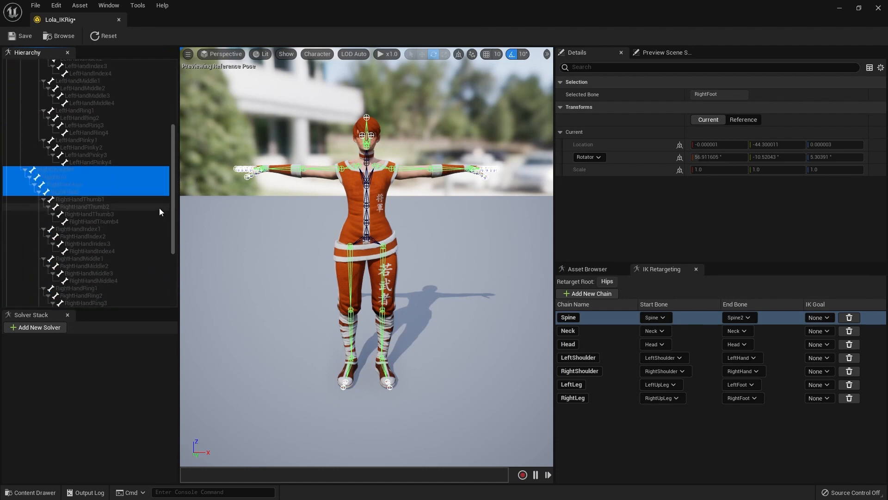
Select the left hand's thumb and index bones, from LeftHandThumb1 to LeftHandThumb3 and from LeftHandIndex1 to LeftHandIndex3.
{"action": "left_click_drag", "start_coordinate": [173, 183], "coordinate": [174, 142]}
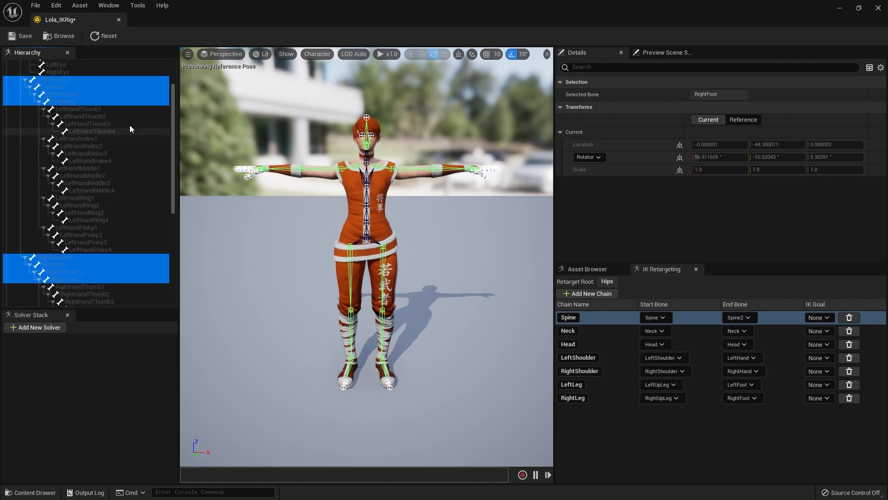
{"action": "left_click", "coordinate": [95, 109]}
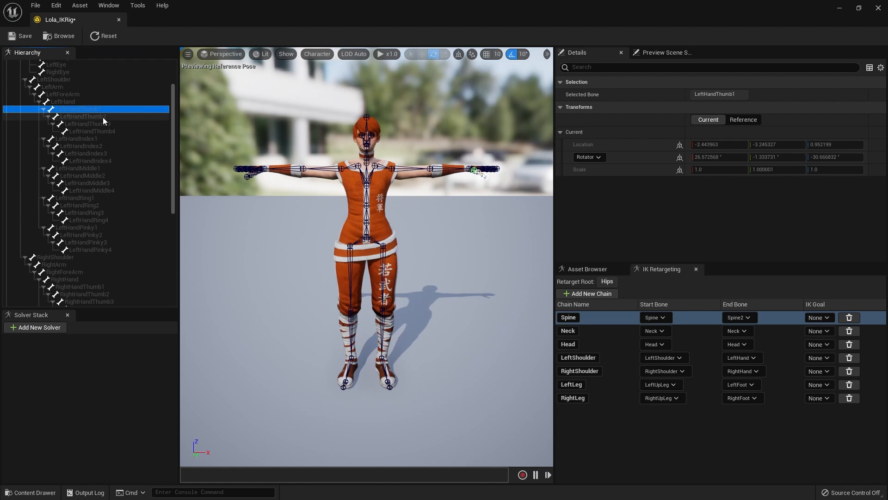
{"action": "left_click", "coordinate": [103, 118], "text": "ctrl"}
{"action": "left_click", "coordinate": [104, 123], "text": "ctrl"}
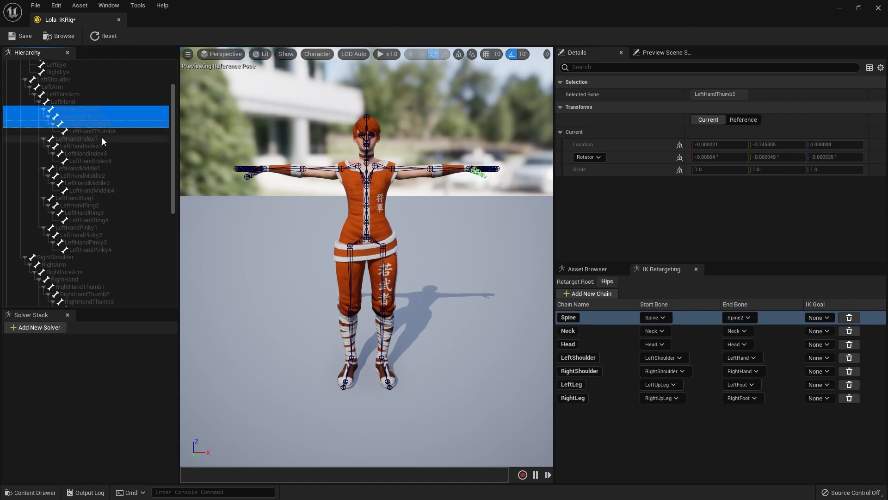
{"action": "left_click", "coordinate": [102, 138], "text": "ctrl"}
{"action": "left_click", "coordinate": [106, 147], "text": "ctrl"}
{"action": "left_click", "coordinate": [108, 153], "text": "ctrl"}
Add bones 1 to 3 of the left hand's middle, ring and pinky fingers to the selection.
{"action": "left_click", "coordinate": [109, 168], "text": "ctrl"}
{"action": "left_click", "coordinate": [109, 176], "text": "ctrl"}
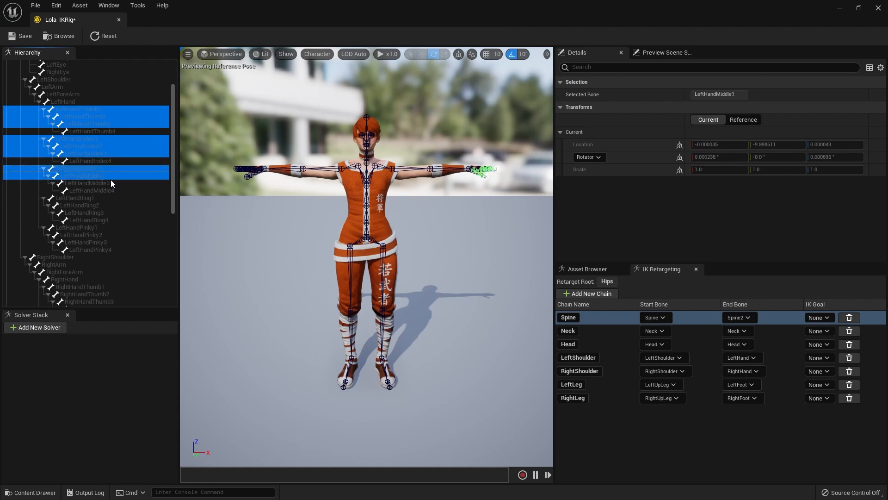
{"action": "left_click", "coordinate": [111, 182], "text": "ctrl"}
{"action": "left_click", "coordinate": [110, 198], "text": "ctrl"}
{"action": "left_click", "coordinate": [107, 205], "text": "ctrl"}
{"action": "left_click", "coordinate": [107, 212], "text": "ctrl"}
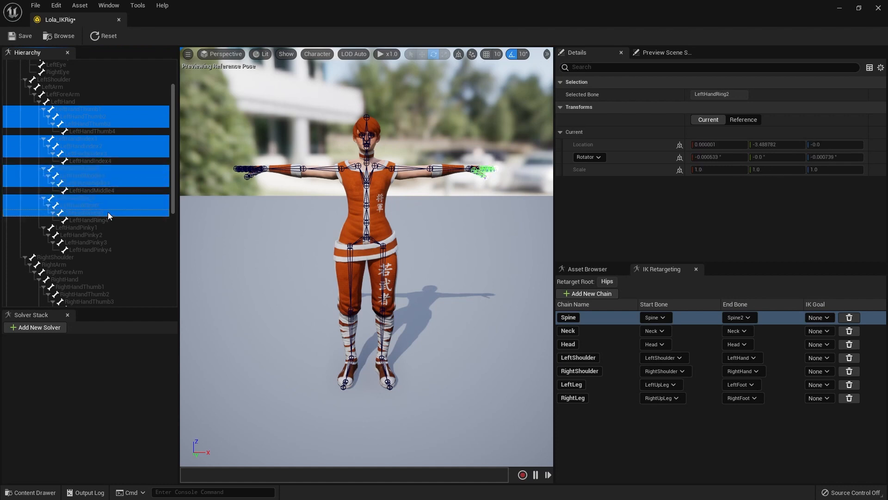
{"action": "left_click", "coordinate": [107, 228], "text": "ctrl"}
{"action": "left_click", "coordinate": [107, 235], "text": "ctrl"}
{"action": "left_click", "coordinate": [107, 242], "text": "ctrl"}
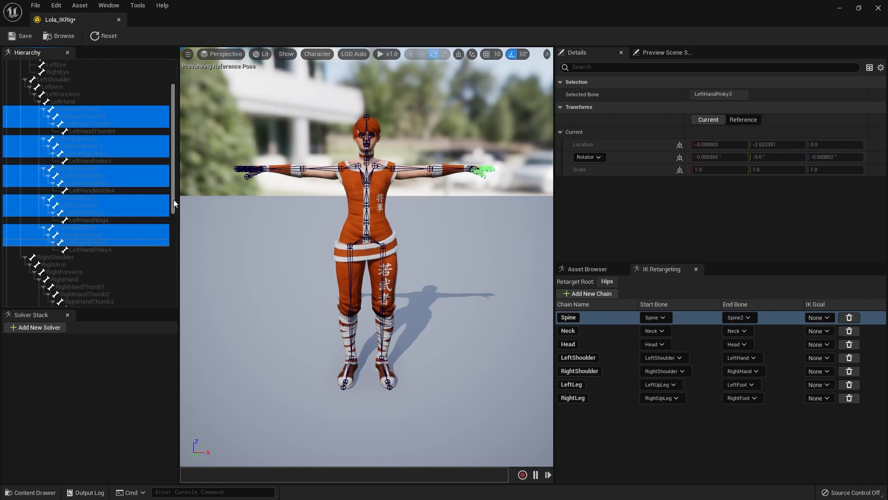
Add the right hand's thumb and index bones to the selection, from RightHandThumb1 to RightHandThumb3 and RightHandIndex1 to RightHandIndex3.
{"action": "left_click_drag", "start_coordinate": [174, 199], "coordinate": [177, 247]}
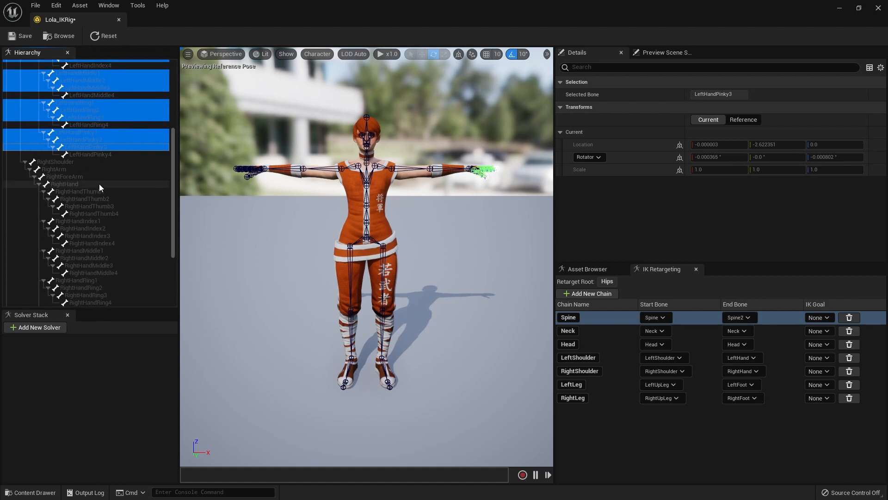
{"action": "left_click", "coordinate": [104, 192], "text": "ctrl"}
{"action": "left_click", "coordinate": [107, 198], "text": "ctrl"}
{"action": "left_click", "coordinate": [110, 205], "text": "ctrl"}
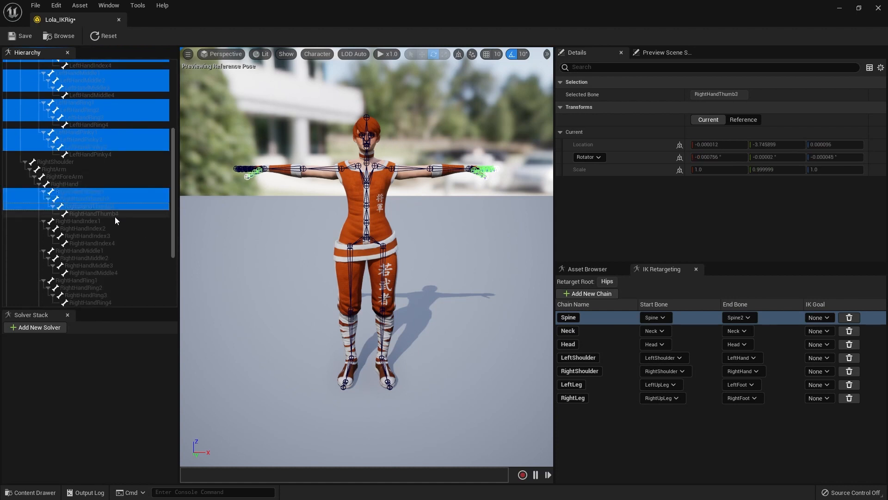
{"action": "left_click", "coordinate": [112, 222], "text": "ctrl"}
{"action": "left_click", "coordinate": [111, 229], "text": "ctrl"}
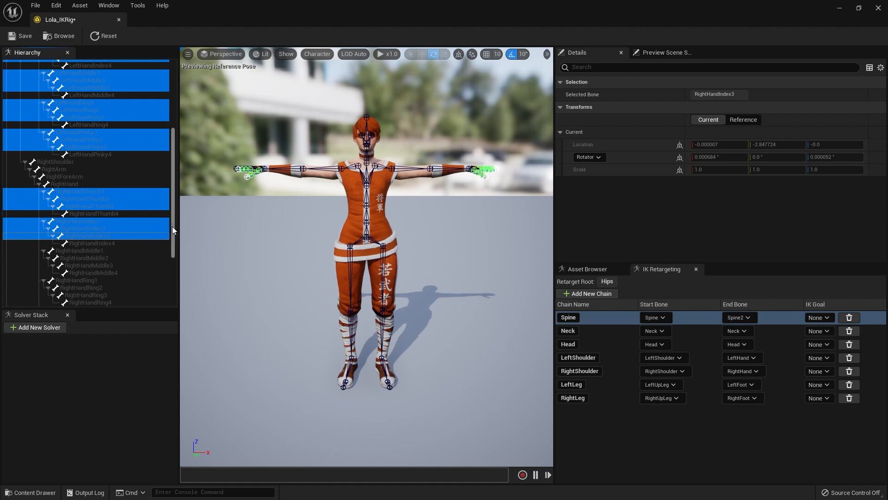
Add bones 1 to 3 of the right hand's middle, ring and pinky fingers to the selection.
{"action": "left_click_drag", "start_coordinate": [172, 227], "coordinate": [174, 258]}
{"action": "left_click", "coordinate": [107, 183], "text": "ctrl"}
{"action": "left_click", "coordinate": [109, 190], "text": "ctrl"}
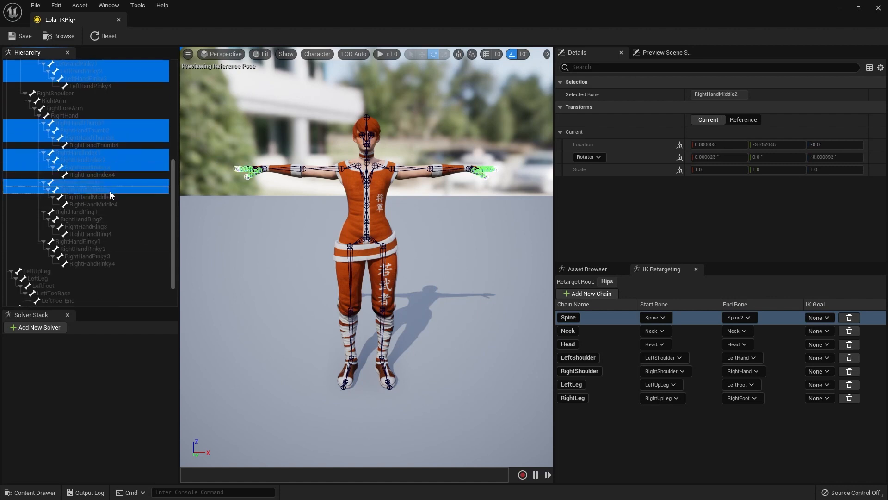
{"action": "left_click", "coordinate": [112, 197], "text": "ctrl"}
{"action": "left_click", "coordinate": [113, 212], "text": "ctrl"}
{"action": "left_click", "coordinate": [111, 219], "text": "ctrl"}
{"action": "left_click", "coordinate": [112, 227], "text": "ctrl"}
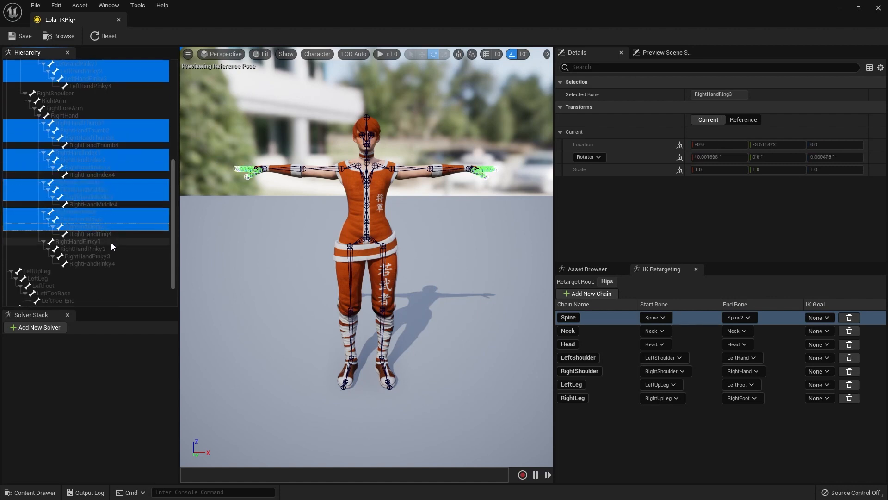
{"action": "left_click", "coordinate": [111, 241], "text": "ctrl"}
{"action": "left_click", "coordinate": [112, 249], "text": "ctrl"}
{"action": "left_click", "coordinate": [118, 255], "text": "ctrl"}
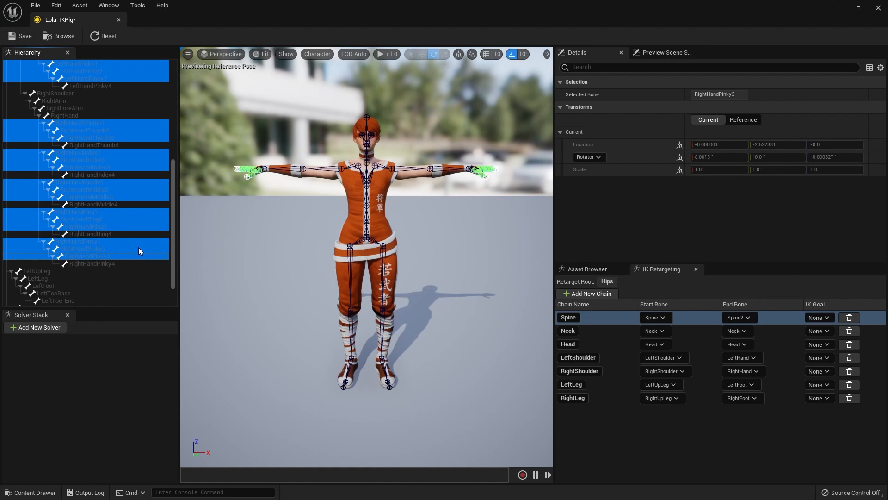
Create retarget chains from the selected finger bones of both hands, accepting the suggested name for each of the ten chains.
{"action": "right_click", "coordinate": [139, 248]}
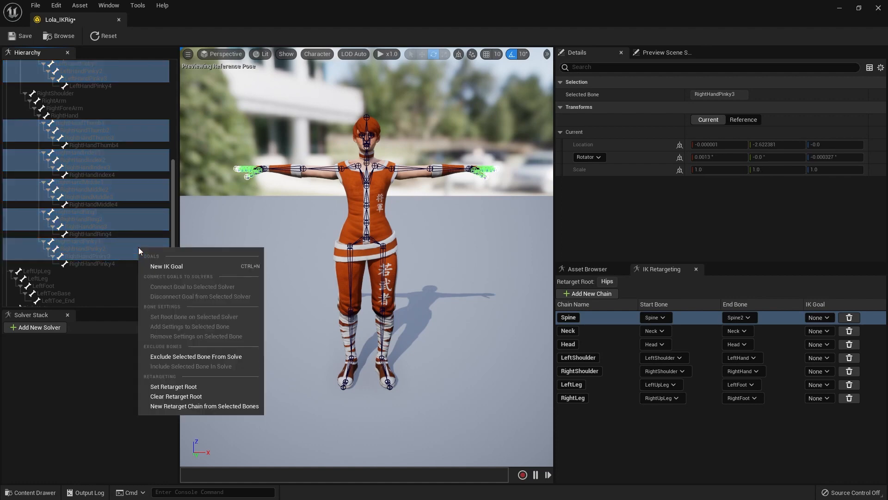
{"action": "left_click", "coordinate": [184, 407]}
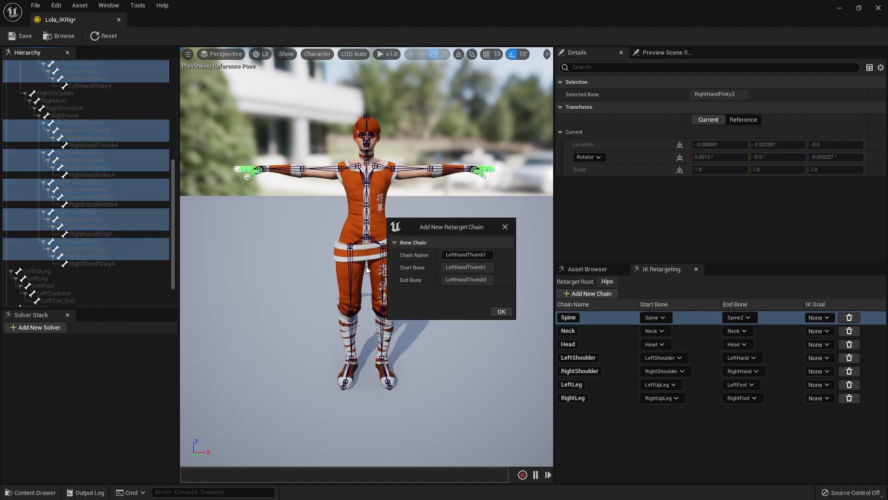
{"action": "left_click", "coordinate": [501, 312]}
{"action": "left_click", "coordinate": [502, 313]}
{"action": "left_click", "coordinate": [502, 312]}
{"action": "left_click", "coordinate": [502, 312]}
{"action": "left_click", "coordinate": [502, 312]}
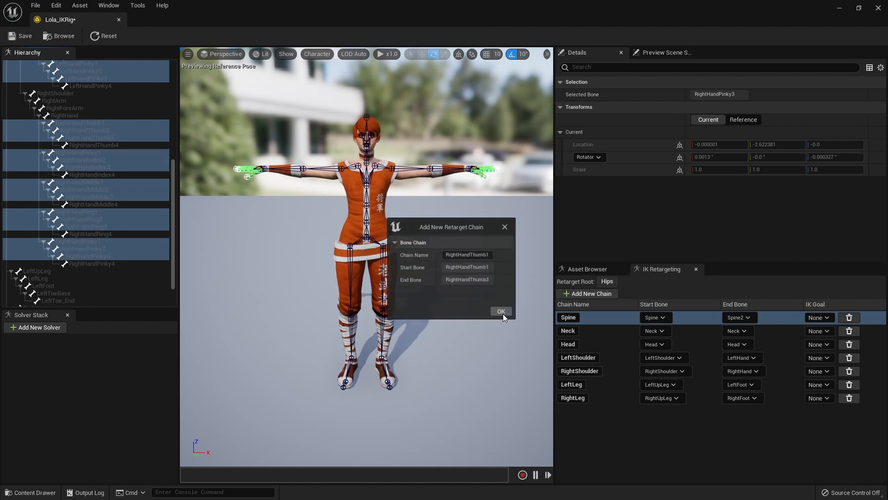
{"action": "left_click", "coordinate": [502, 312]}
{"action": "left_click", "coordinate": [502, 313]}
{"action": "left_click", "coordinate": [502, 313]}
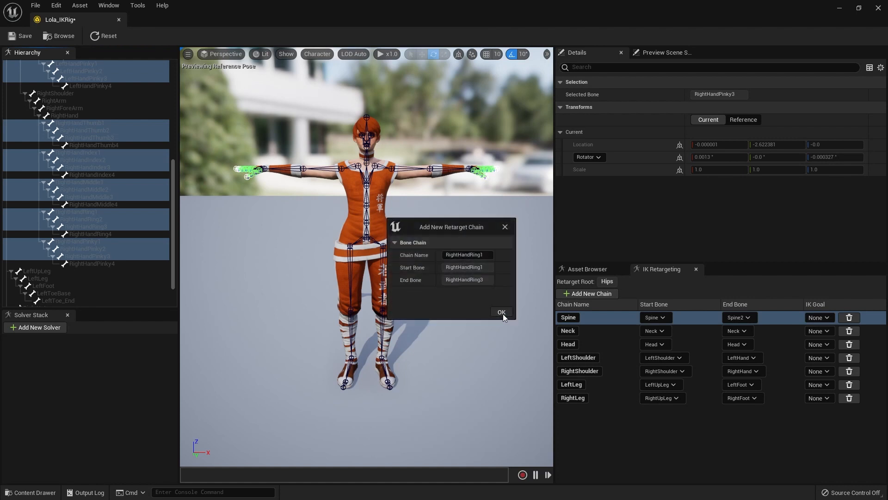
{"action": "left_click", "coordinate": [502, 313]}
{"action": "left_click", "coordinate": [503, 312]}
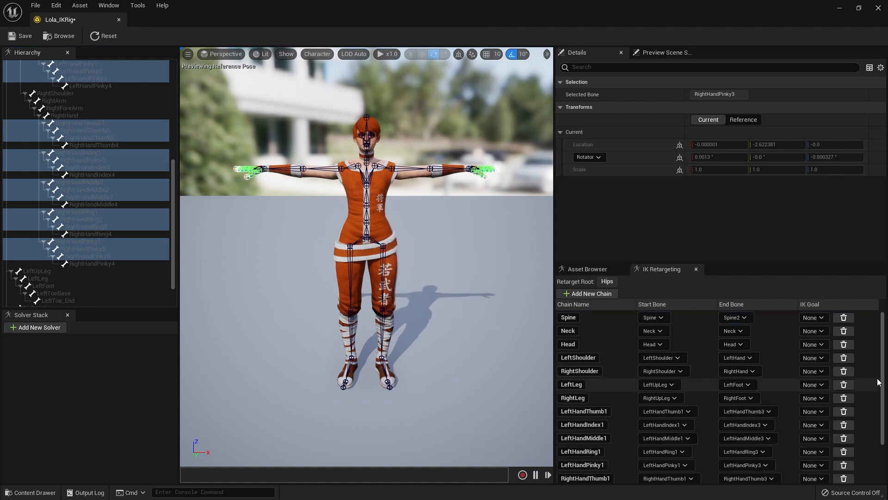
Review the retarget chain list, save the Lola_IKRig asset and close its editor.
{"action": "left_click_drag", "start_coordinate": [883, 381], "coordinate": [885, 360]}
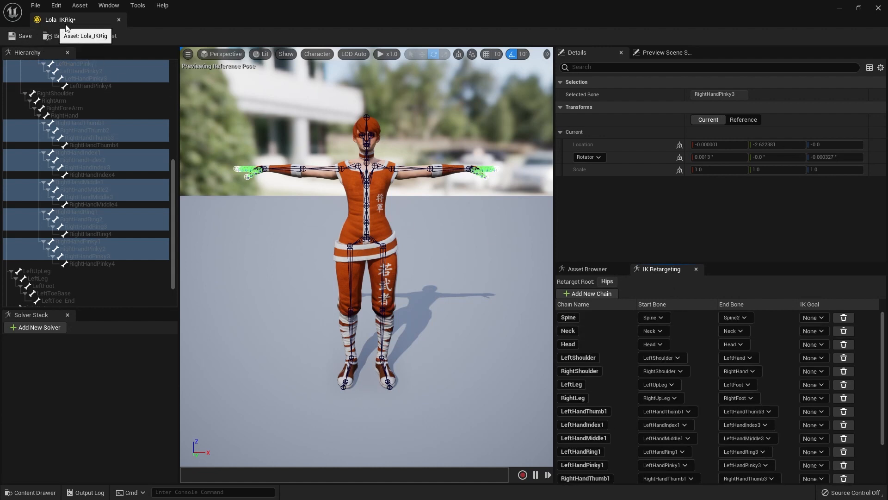
{"action": "left_click", "coordinate": [24, 37]}
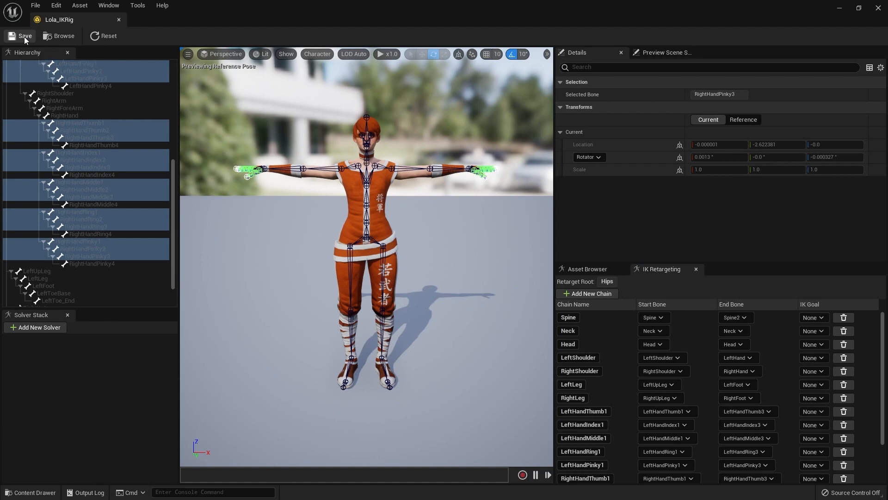
{"action": "left_click", "coordinate": [118, 20]}
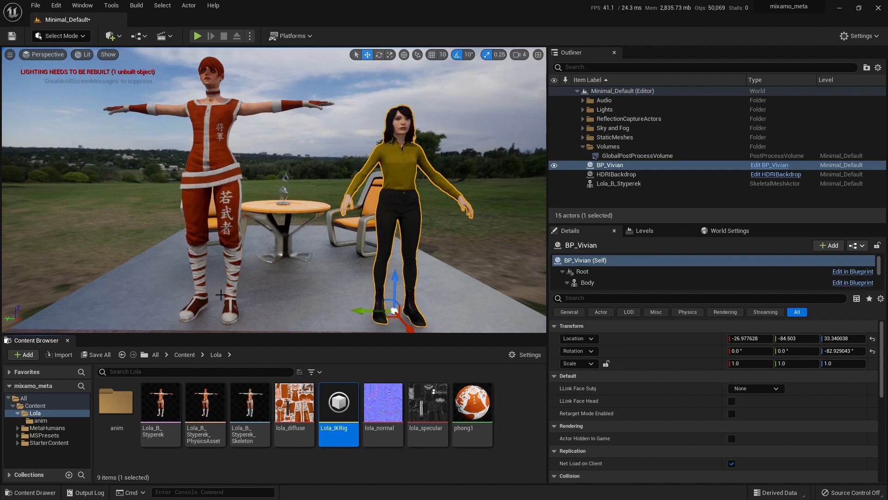
Find the skeleton used by the Lola_B_Styperek skeletal mesh in the Lola folder.
{"action": "left_click", "coordinate": [159, 410]}
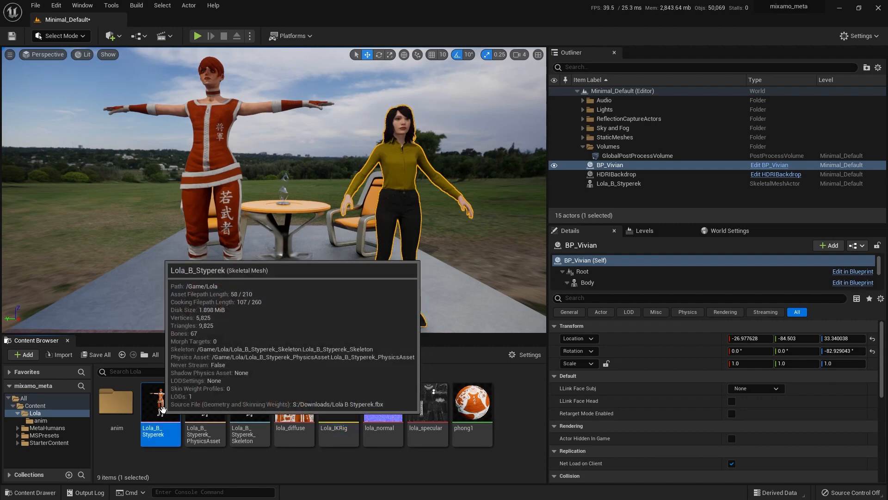
{"action": "right_click", "coordinate": [170, 407]}
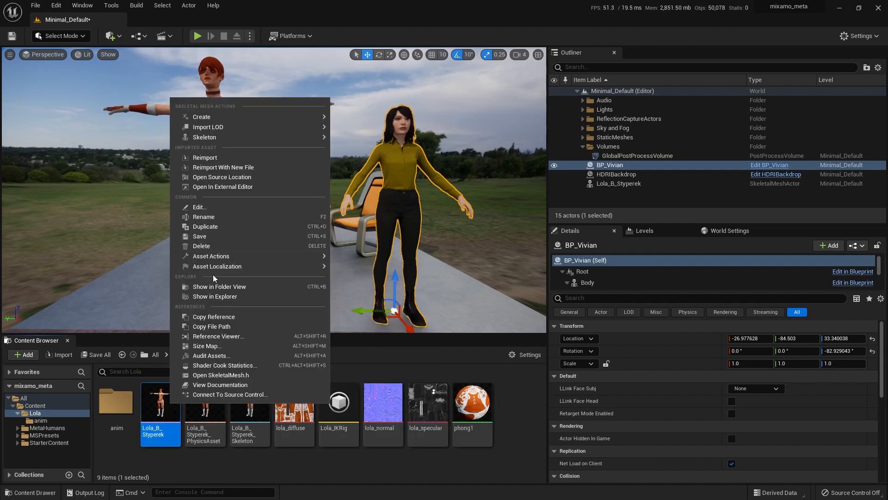
{"action": "mouse_move", "coordinate": [232, 137]}
{"action": "left_click", "coordinate": [371, 170]}
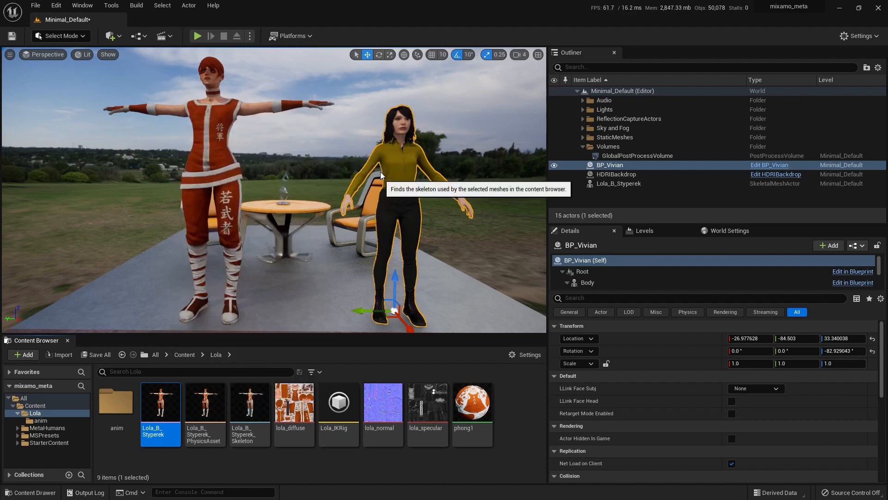
{"action": "mouse_move", "coordinate": [254, 408]}
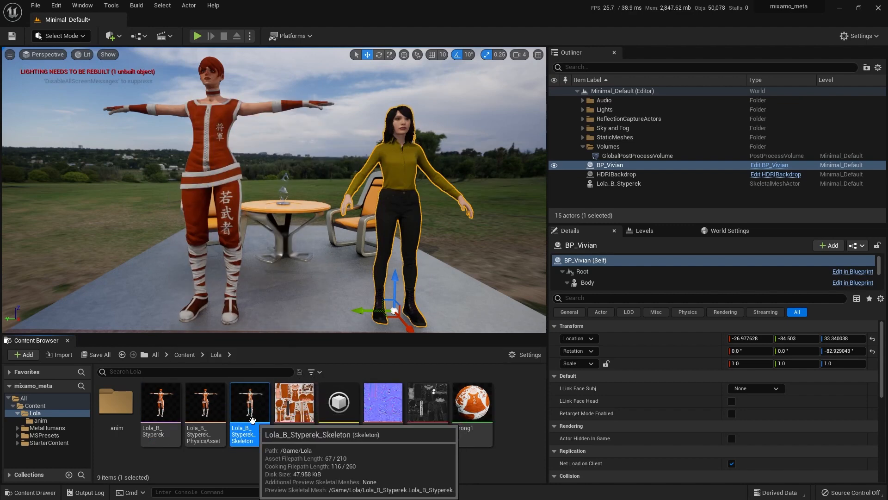
Open the BP_Vivian blueprint from the Vivian folder inside MetaHumans.
{"action": "left_click", "coordinate": [47, 428]}
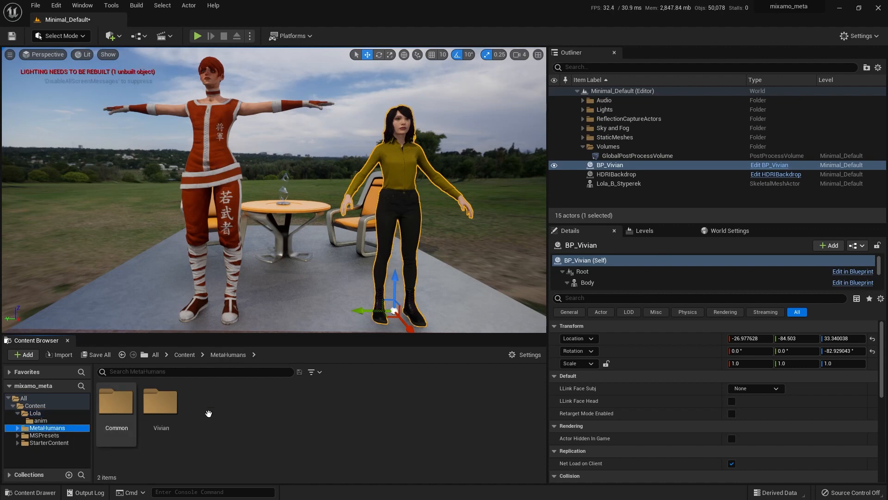
{"action": "double_click", "coordinate": [160, 400]}
{"action": "right_click", "coordinate": [377, 404]}
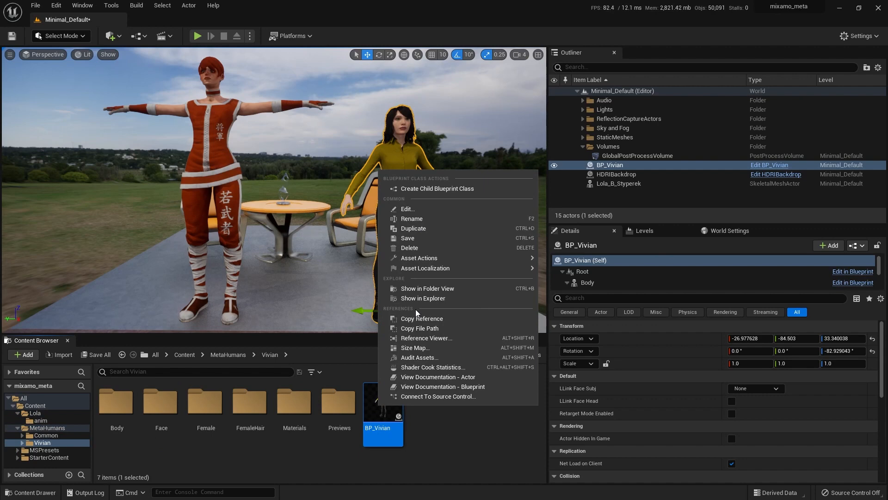
{"action": "double_click", "coordinate": [378, 414]}
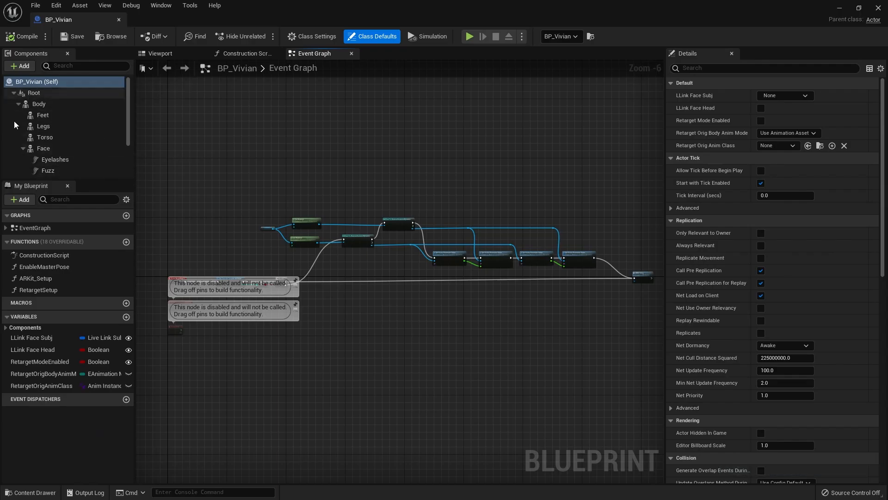
Inspect the Root, Body, Face, Feet and Torso components of BP_Vivian, collapsing Face and ending with Body selected.
{"action": "left_click", "coordinate": [44, 93]}
{"action": "left_click", "coordinate": [46, 104]}
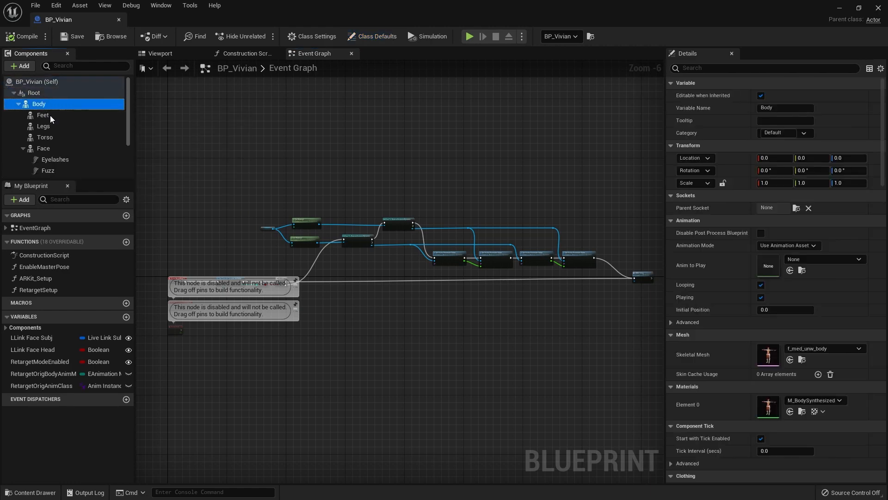
{"action": "left_click", "coordinate": [54, 148]}
{"action": "left_click", "coordinate": [23, 148]}
{"action": "left_click", "coordinate": [45, 116]}
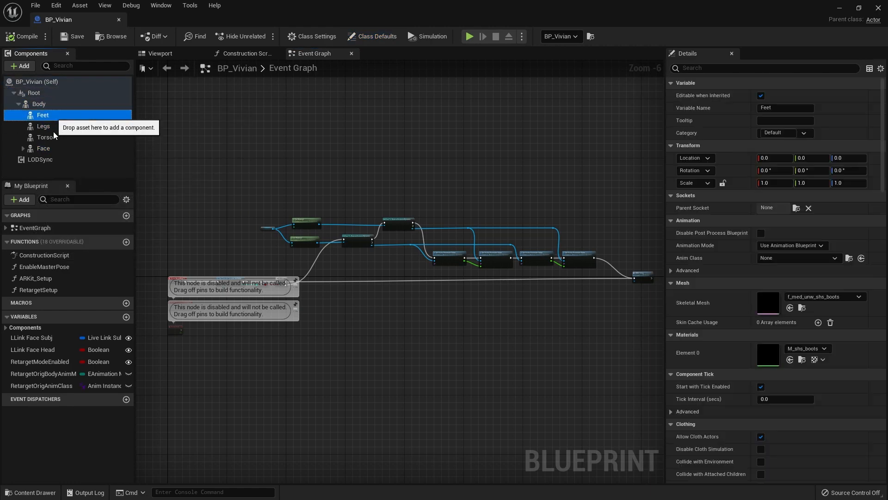
{"action": "left_click", "coordinate": [54, 135]}
{"action": "left_click", "coordinate": [47, 103]}
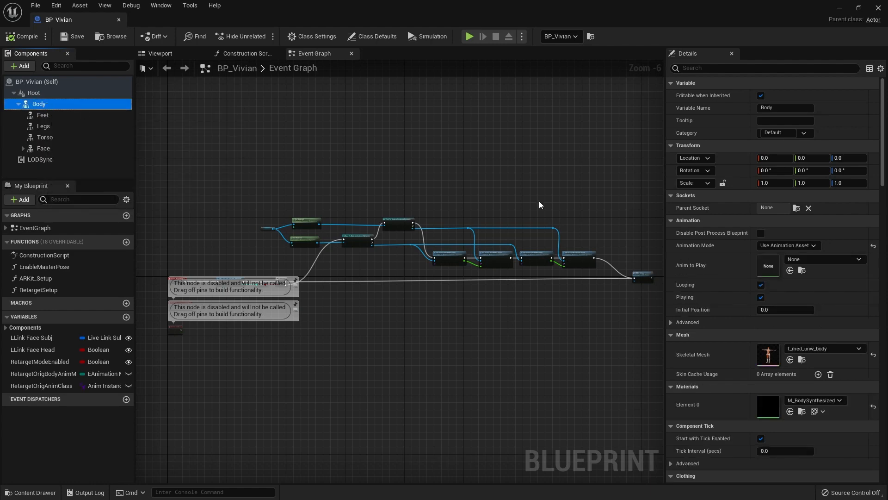
Locate the Body component's f_med_unw_body skeletal mesh in its content folder, close BP_Vivian, and inspect the mesh in its own editor.
{"action": "left_click", "coordinate": [803, 361]}
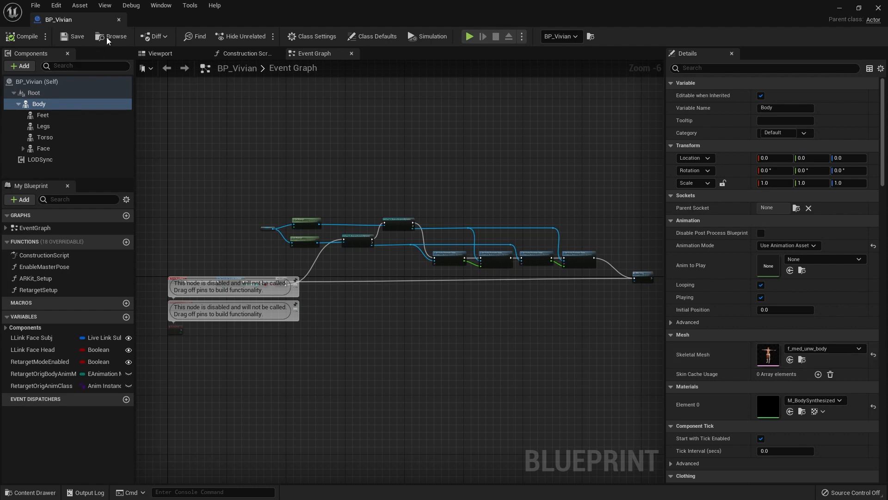
{"action": "left_click", "coordinate": [119, 21]}
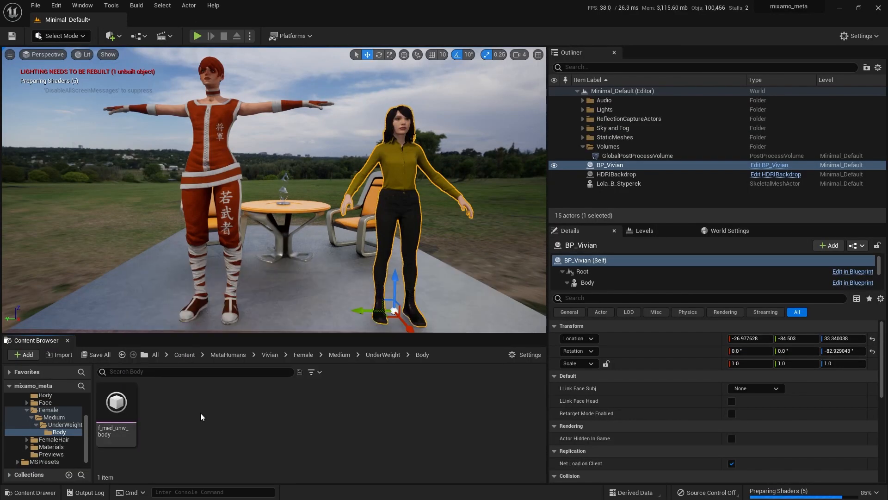
{"action": "double_click", "coordinate": [116, 407]}
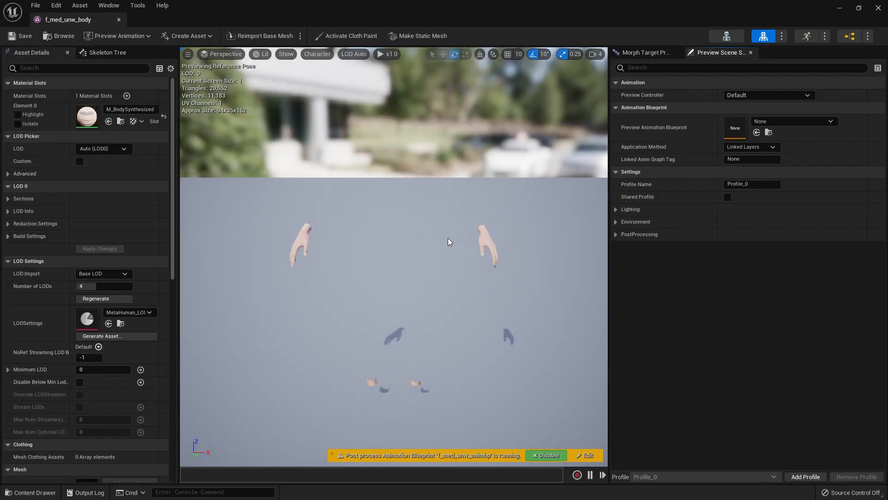
{"action": "left_click", "coordinate": [118, 20]}
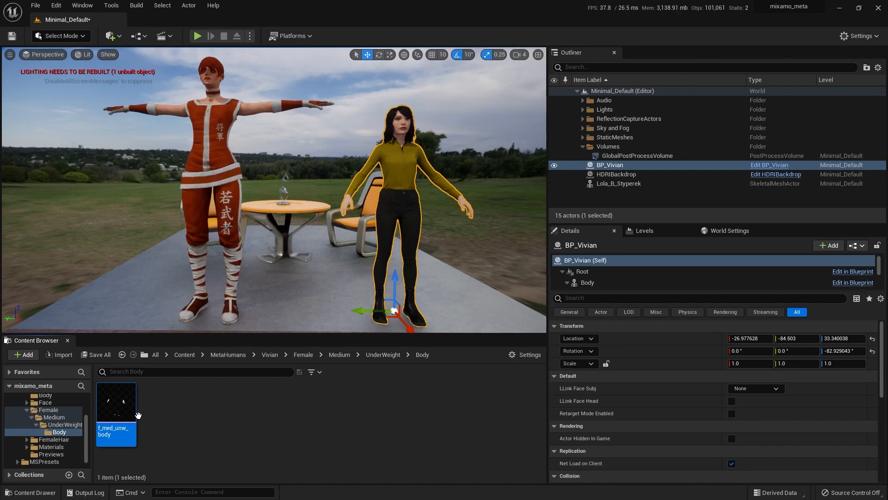
Create an IK Rig for the f_med_unw_body skeletal mesh in the Body folder and name it MH_IKRig.
{"action": "right_click", "coordinate": [186, 409]}
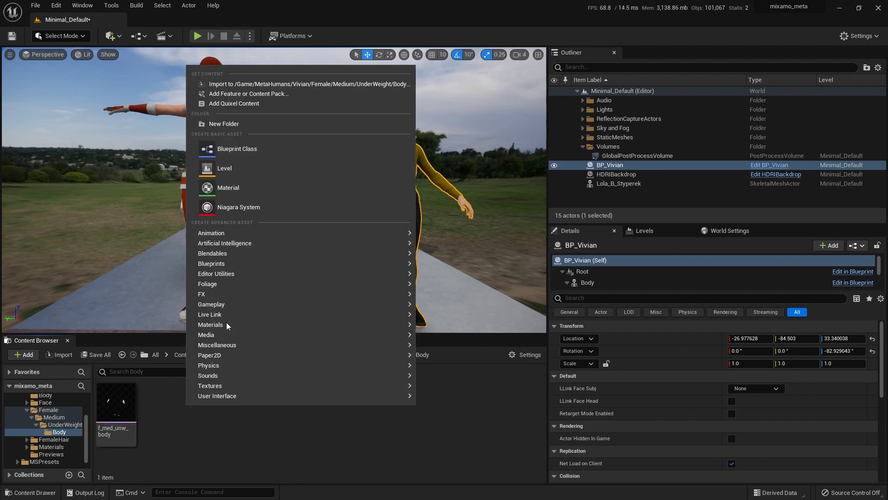
{"action": "left_click", "coordinate": [470, 405]}
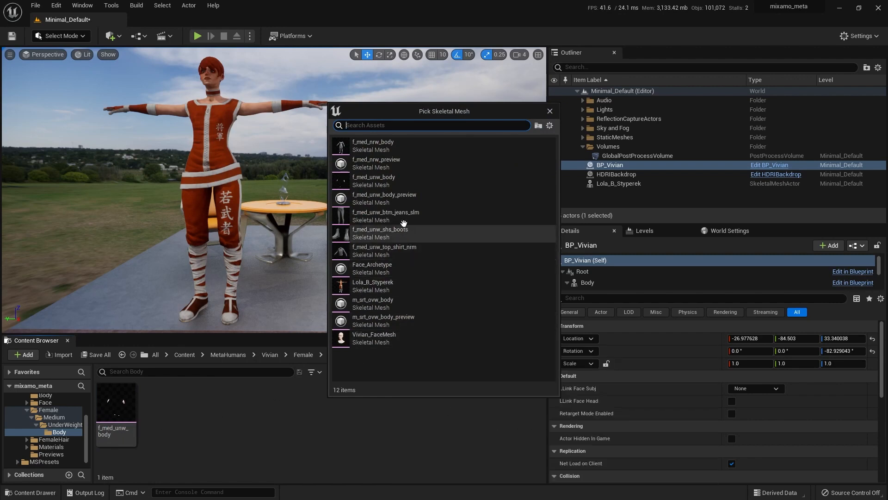
{"action": "left_click", "coordinate": [385, 185]}
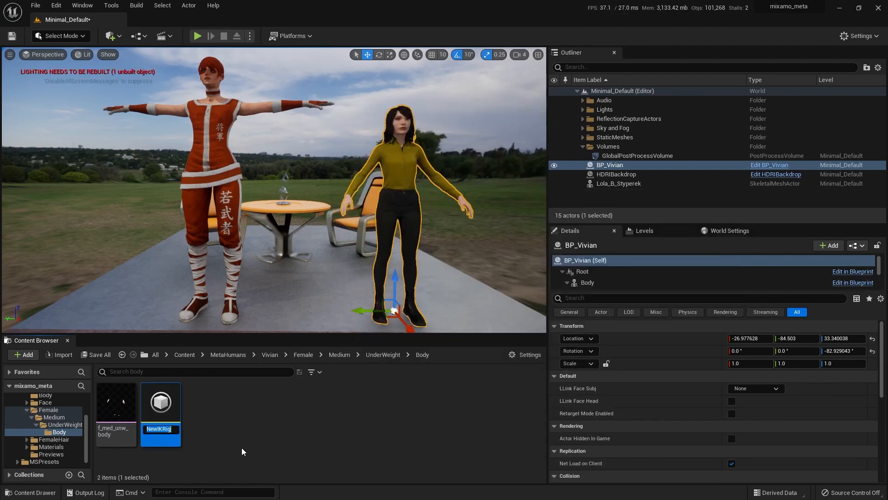
{"action": "key", "text": "Home"}
{"action": "key", "text": "Delete"}
{"action": "key", "text": "Delete"}
{"action": "key", "text": "Delete"}
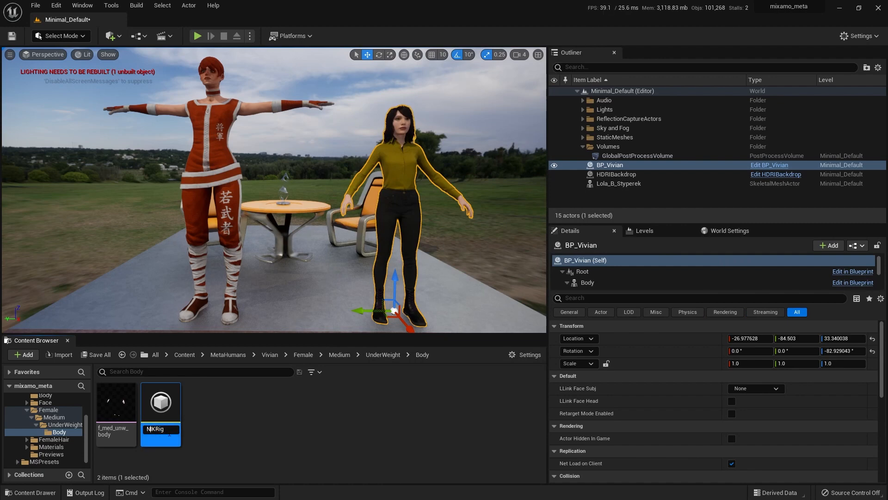
{"action": "type", "text": "MH_"}
{"action": "key", "text": "Return"}
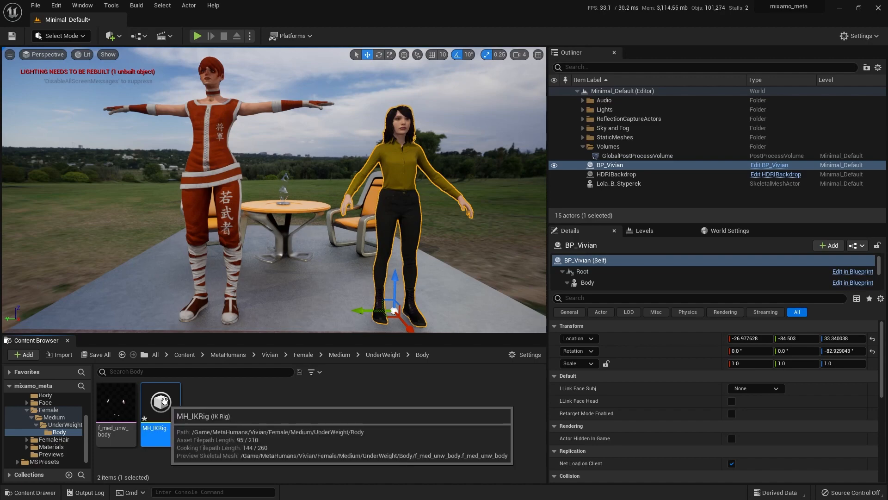
Open the MH_IKRig asset and set the pelvis bone as the retarget root.
{"action": "double_click", "coordinate": [168, 406]}
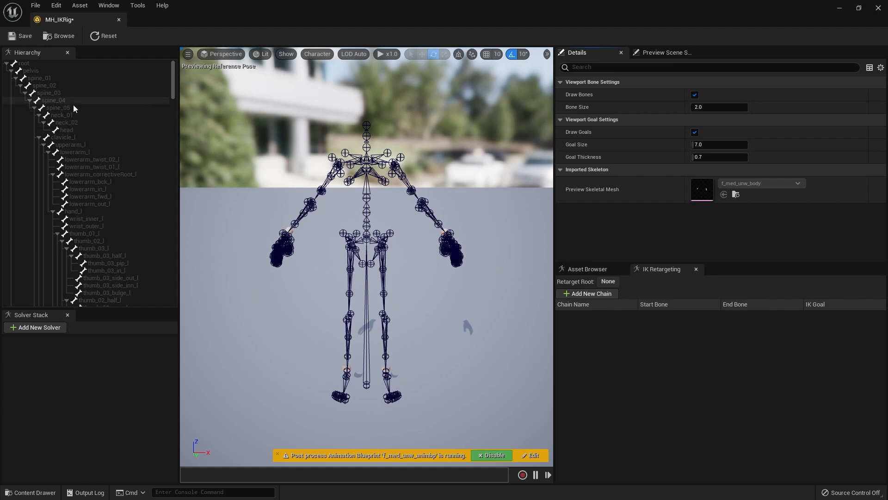
{"action": "left_click", "coordinate": [35, 72]}
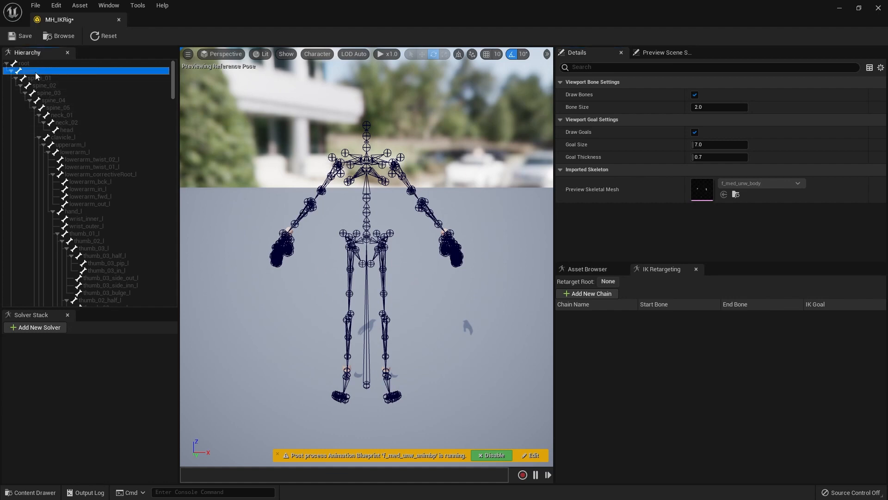
{"action": "right_click", "coordinate": [38, 69]}
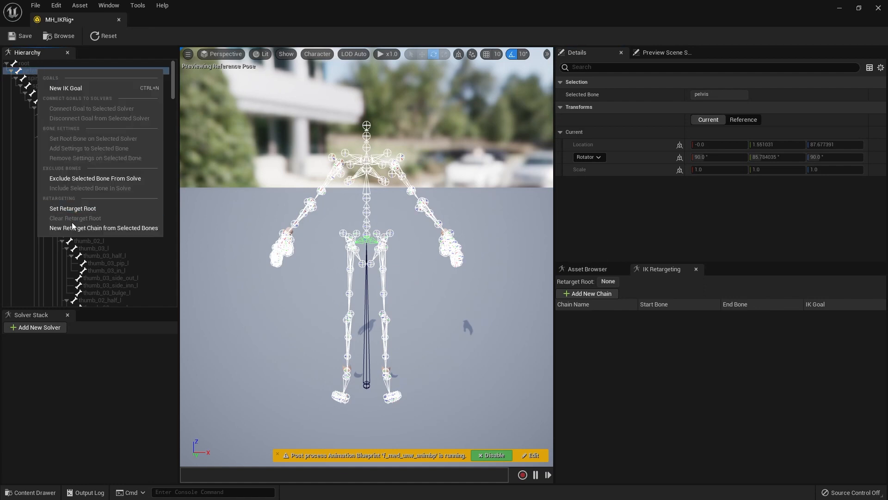
{"action": "left_click", "coordinate": [73, 209]}
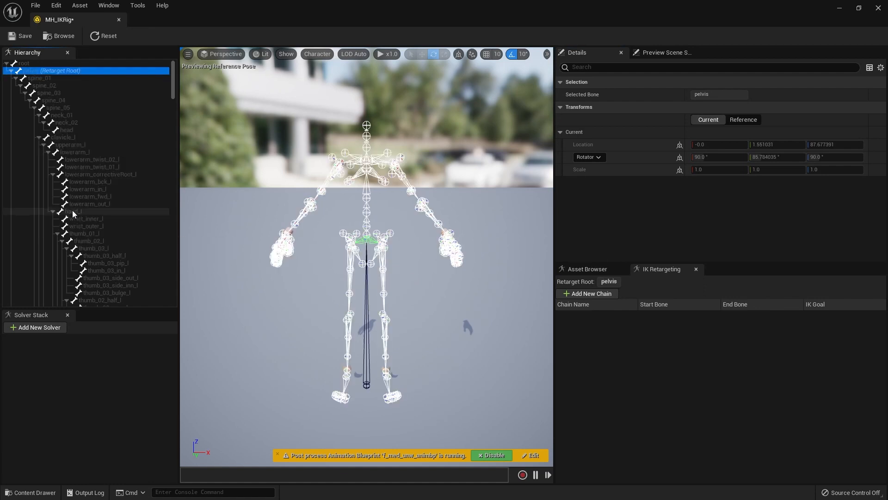
Create a spine retarget chain from spine_01 to spine_05, keeping the suggested chain name.
{"action": "left_click", "coordinate": [82, 78]}
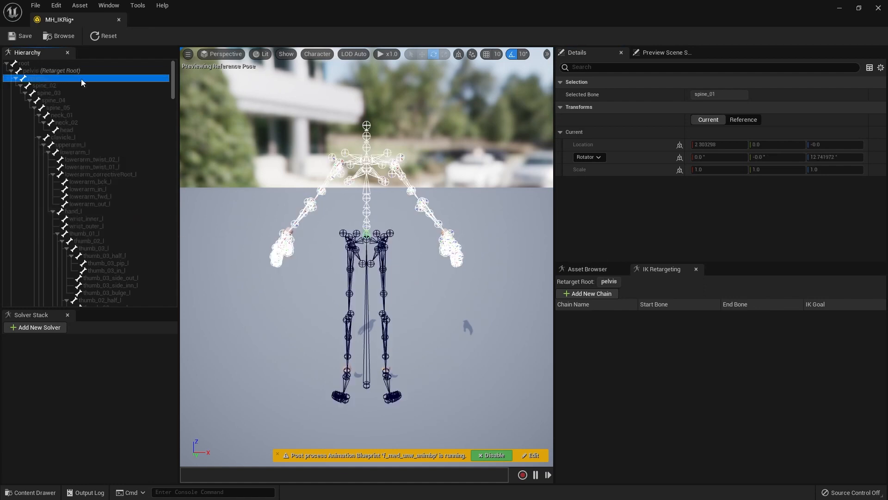
{"action": "left_click", "coordinate": [77, 109], "text": "shift"}
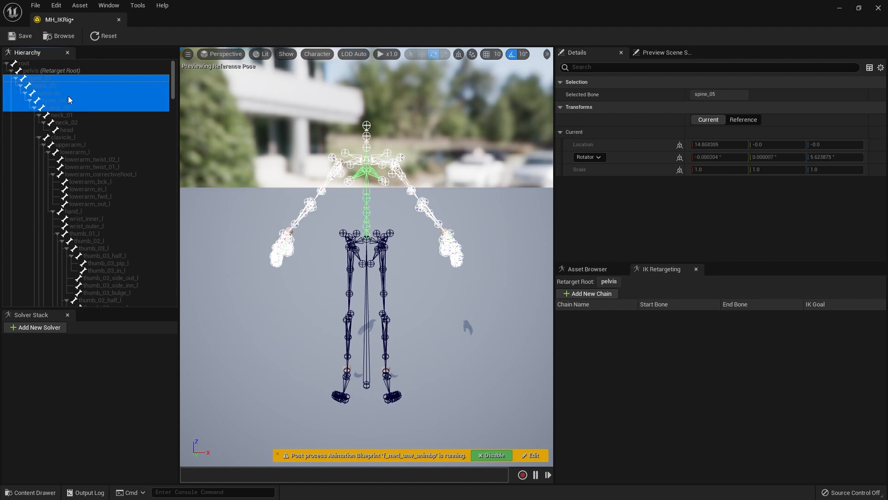
{"action": "right_click", "coordinate": [68, 100]}
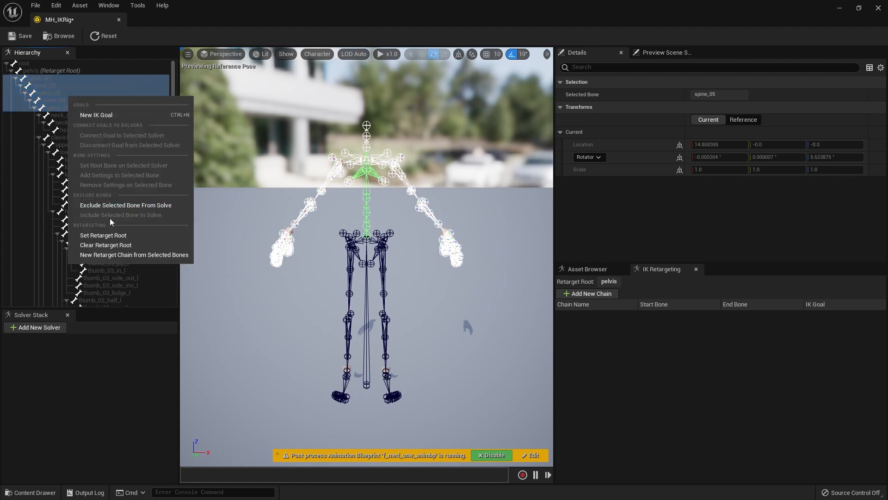
{"action": "left_click", "coordinate": [111, 255]}
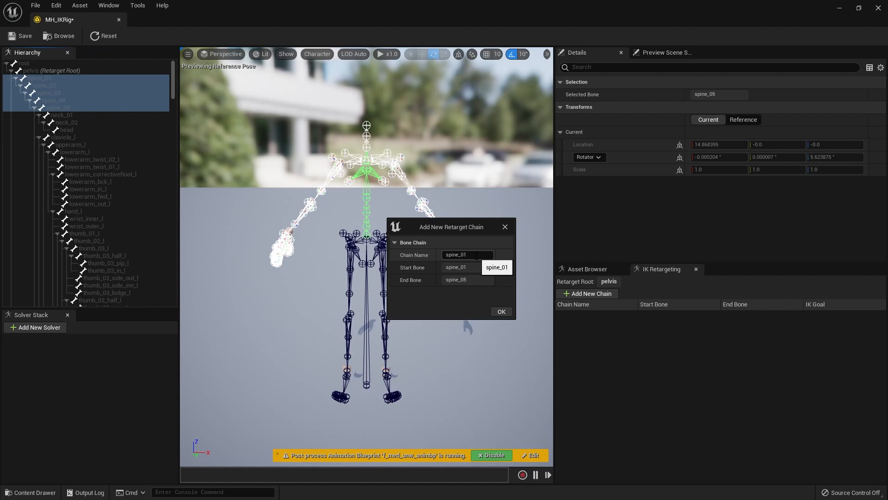
{"action": "left_click", "coordinate": [501, 311]}
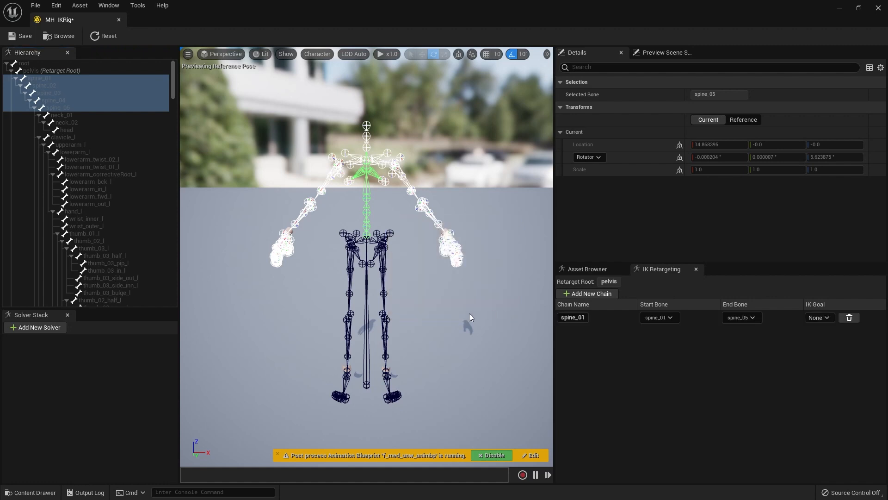
Create a neck retarget chain from neck_01 to neck_02, keeping the suggested chain name.
{"action": "left_click", "coordinate": [75, 116]}
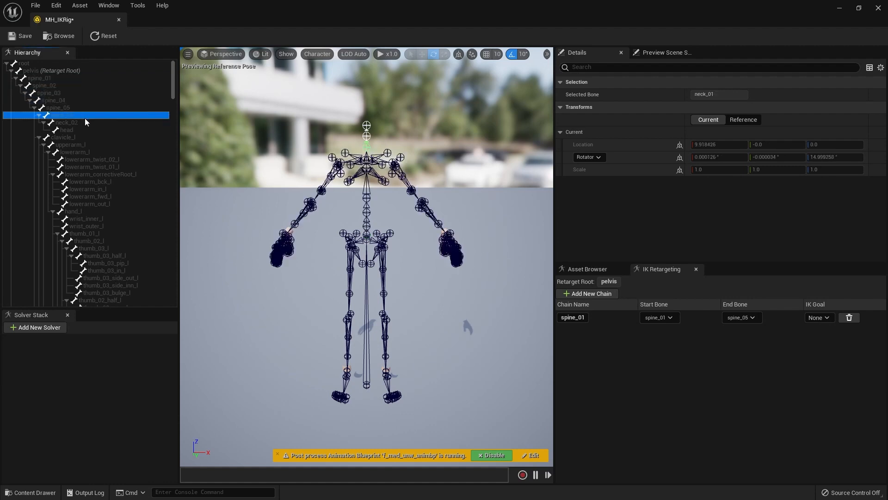
{"action": "left_click", "coordinate": [84, 121], "text": "shift"}
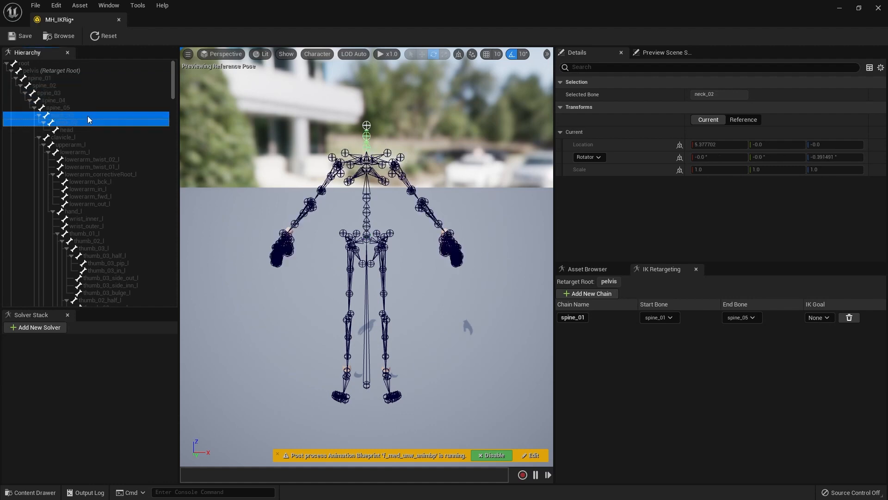
{"action": "right_click", "coordinate": [90, 115]}
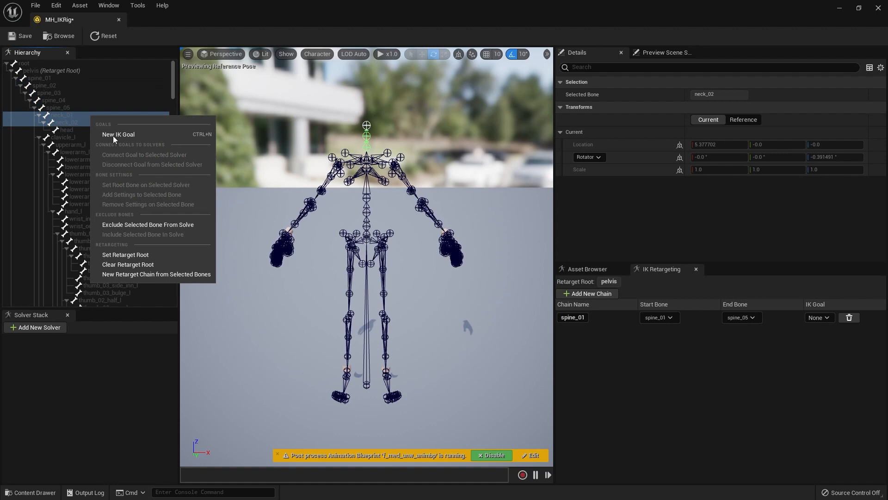
{"action": "left_click", "coordinate": [146, 274]}
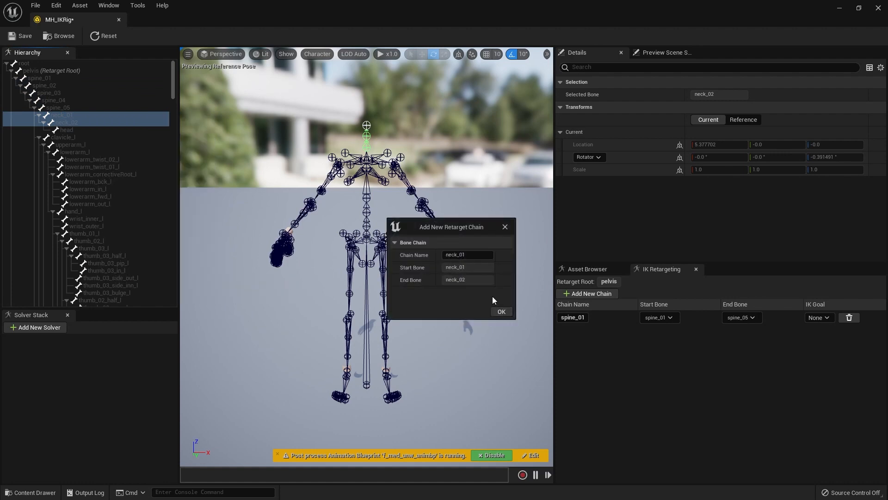
{"action": "left_click", "coordinate": [499, 312]}
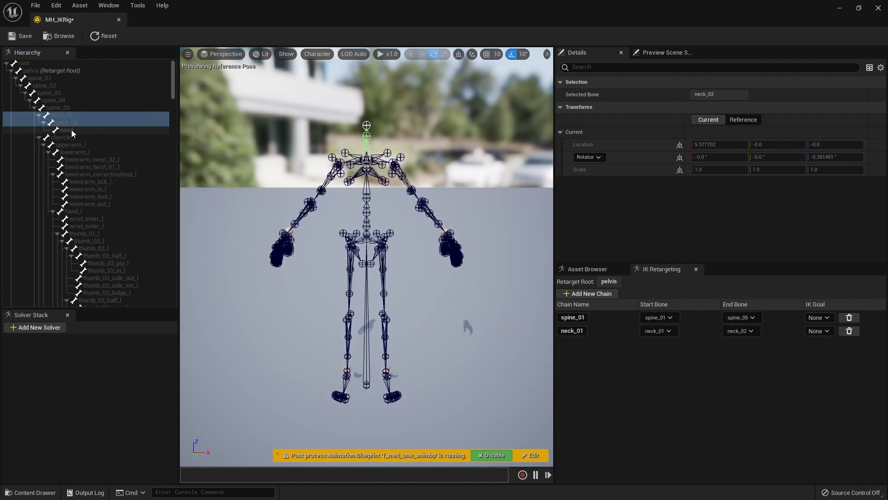
Create a retarget chain containing only the head bone, keeping the suggested chain name.
{"action": "left_click", "coordinate": [71, 129]}
{"action": "right_click", "coordinate": [72, 129]}
{"action": "left_click", "coordinate": [148, 290]}
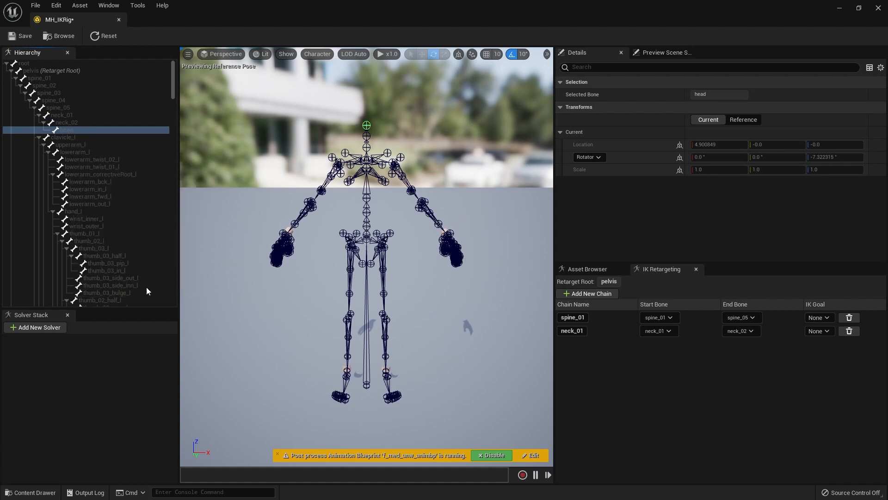
{"action": "left_click", "coordinate": [499, 312]}
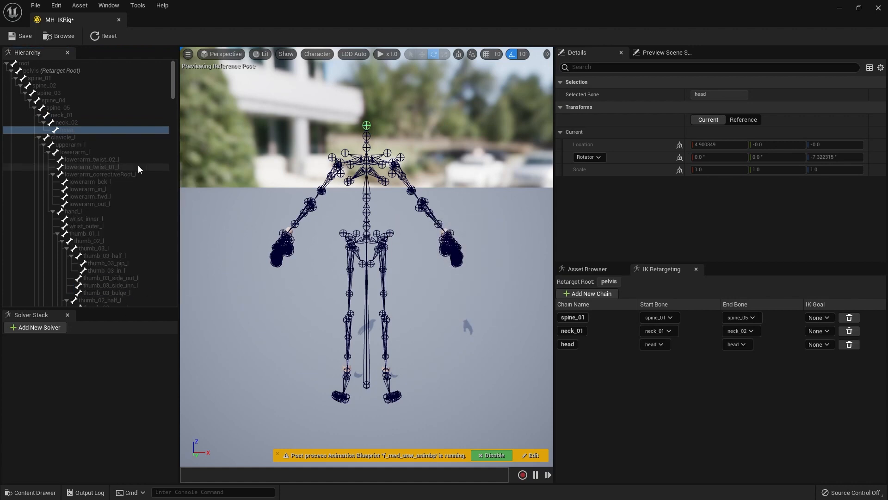
Create a left arm retarget chain from the clavicle_l, upperarm_l, lowerarm_l and hand_l bones, keeping the suggested chain name.
{"action": "left_click", "coordinate": [83, 137]}
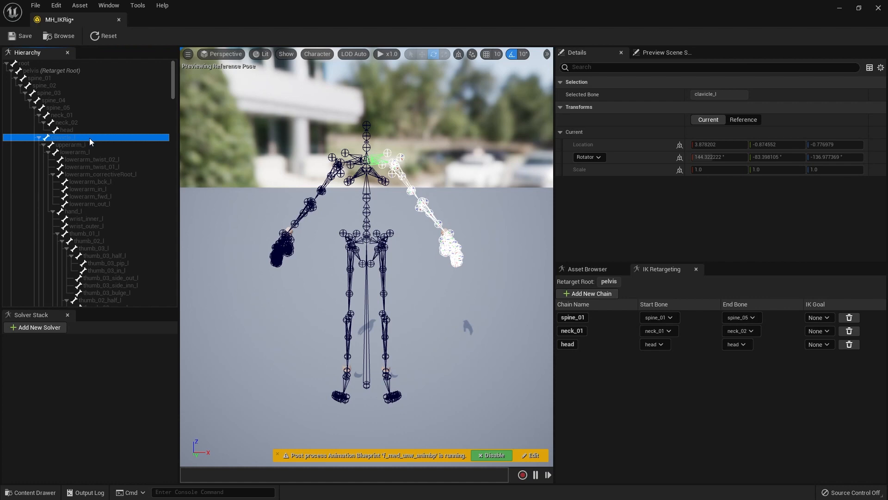
{"action": "left_click", "coordinate": [91, 145], "text": "ctrl"}
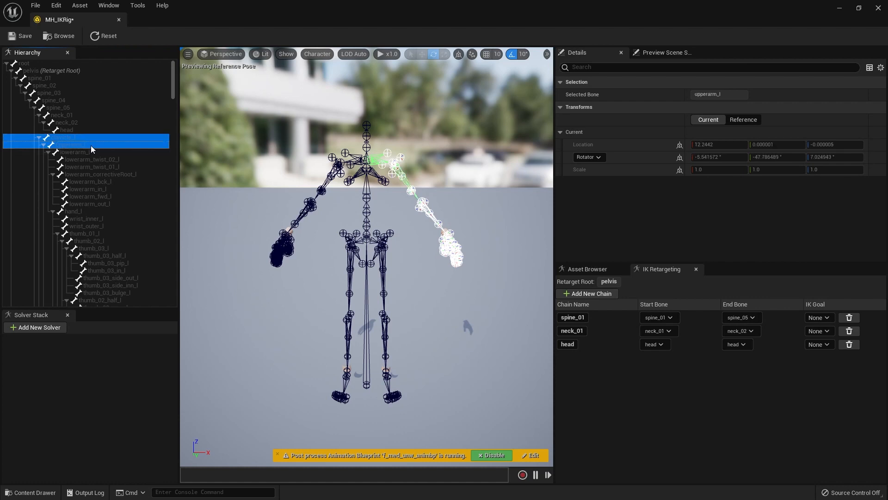
{"action": "left_click", "coordinate": [95, 153], "text": "ctrl"}
{"action": "left_click", "coordinate": [95, 213], "text": "ctrl"}
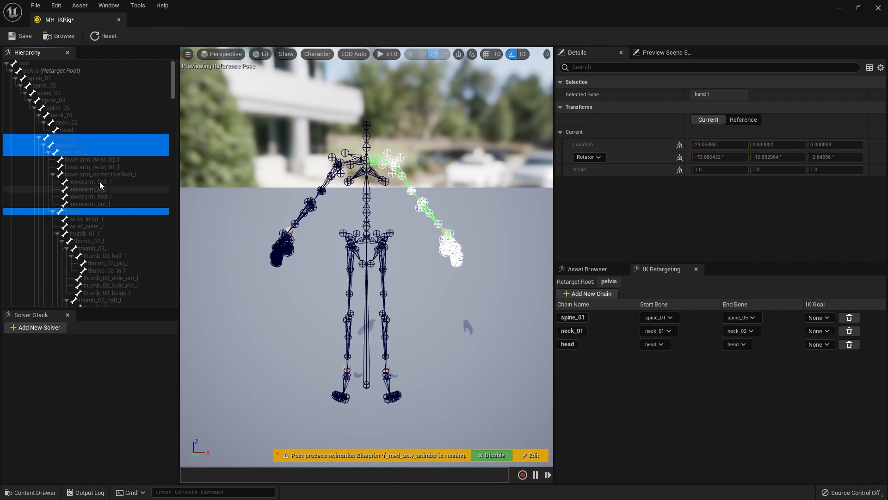
{"action": "right_click", "coordinate": [90, 141]}
{"action": "left_click", "coordinate": [140, 301]}
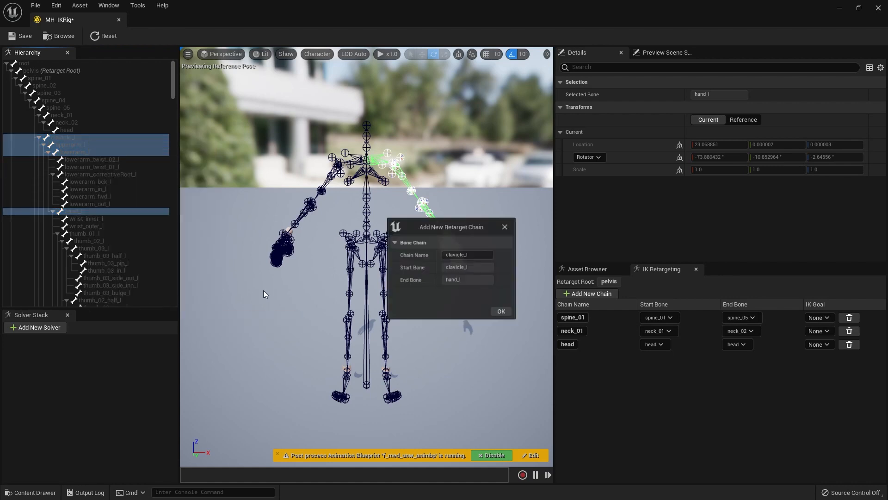
{"action": "left_click", "coordinate": [502, 311]}
Collapse the lowerarm_l branch and create a right arm retarget chain from the clavicle_r, upperarm_r, lowerarm_r and hand_r bones.
{"action": "left_click", "coordinate": [49, 152]}
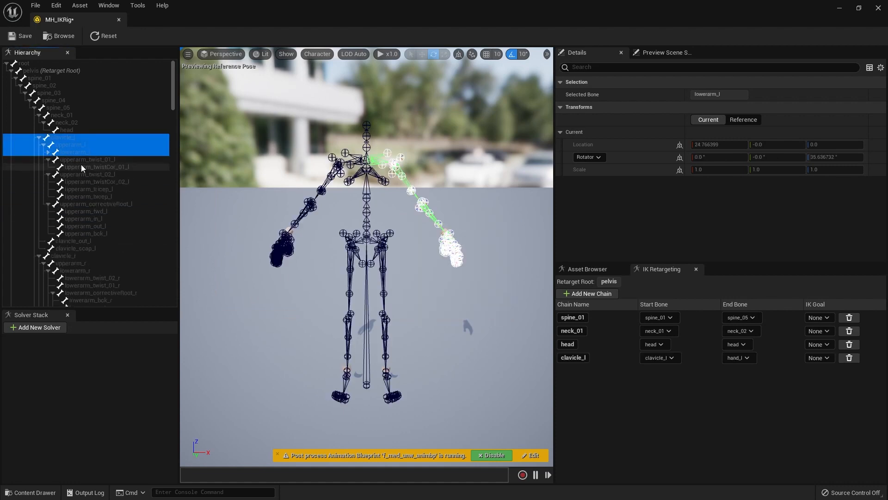
{"action": "left_click_drag", "start_coordinate": [67, 253], "coordinate": [96, 271]}
{"action": "scroll", "coordinate": [142, 249], "scroll_direction": "down", "scroll_amount": 5}
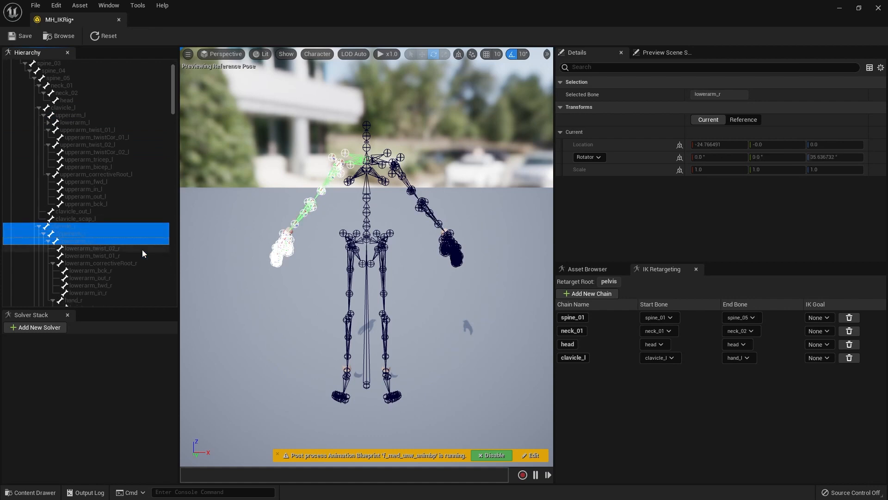
{"action": "left_click", "coordinate": [101, 257], "text": "ctrl"}
{"action": "right_click", "coordinate": [100, 257]}
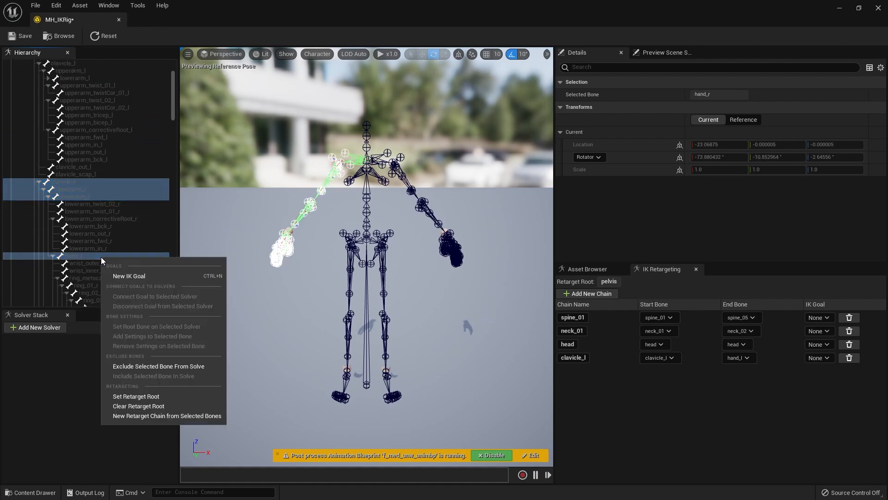
{"action": "left_click", "coordinate": [143, 417]}
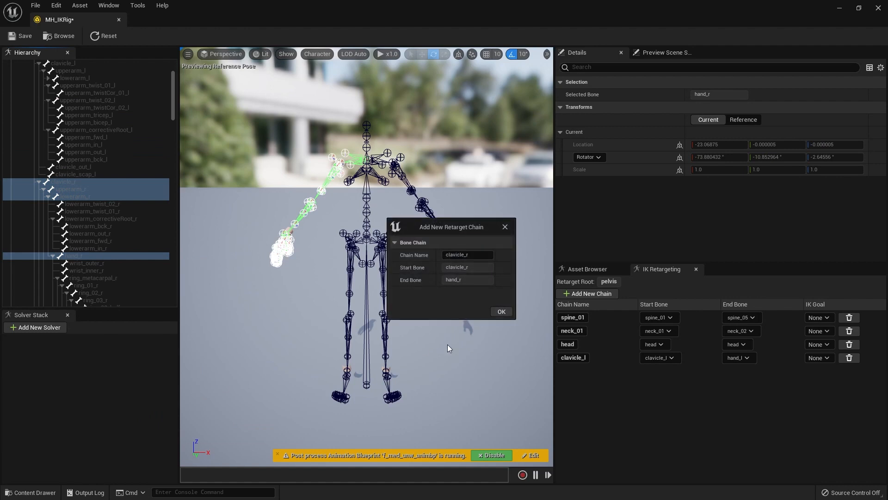
{"action": "left_click", "coordinate": [501, 311]}
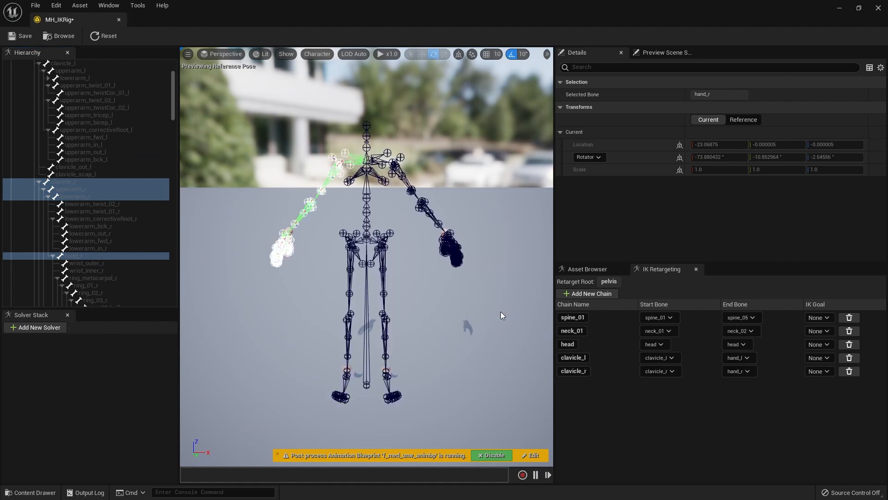
{"action": "scroll", "coordinate": [103, 231], "scroll_direction": "down", "scroll_amount": 8}
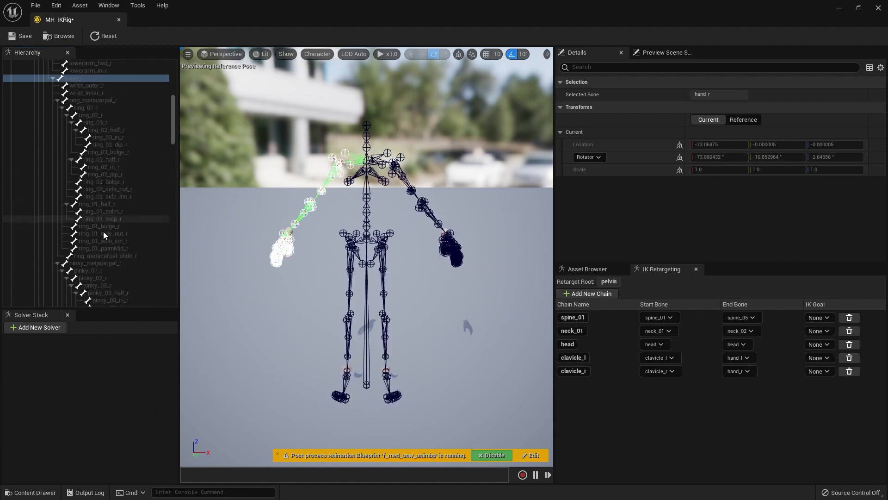
Create right and left leg retarget chains from the thigh, calf and foot bones, and delete the duplicate clavicle_r_0 chain.
{"action": "scroll", "coordinate": [104, 231], "scroll_direction": "down", "scroll_amount": 15}
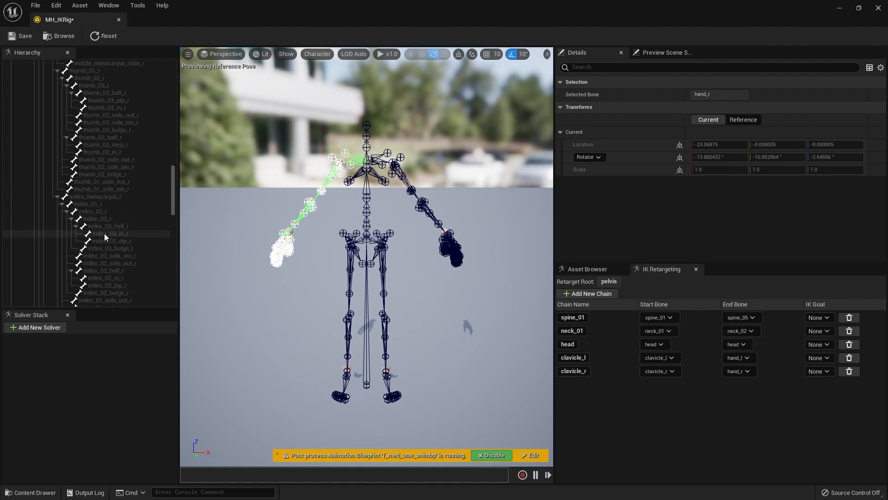
{"action": "scroll", "coordinate": [104, 233], "scroll_direction": "down", "scroll_amount": 3}
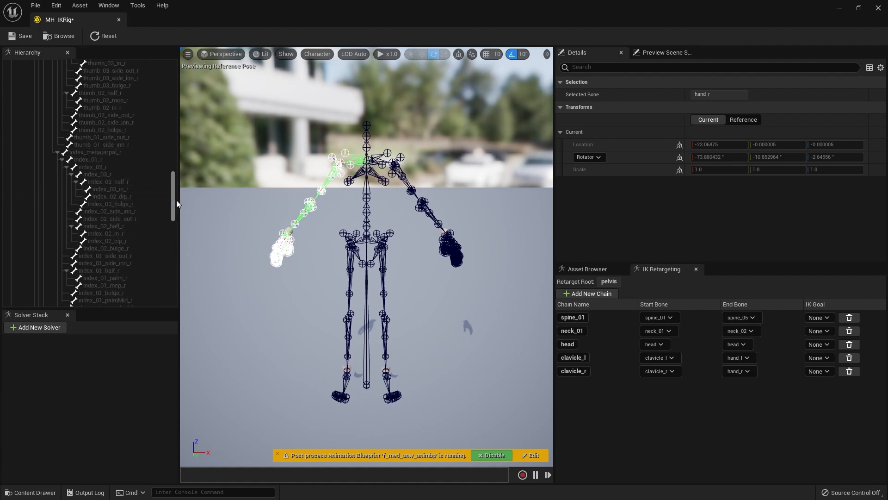
{"action": "left_click_drag", "start_coordinate": [173, 203], "coordinate": [173, 245]}
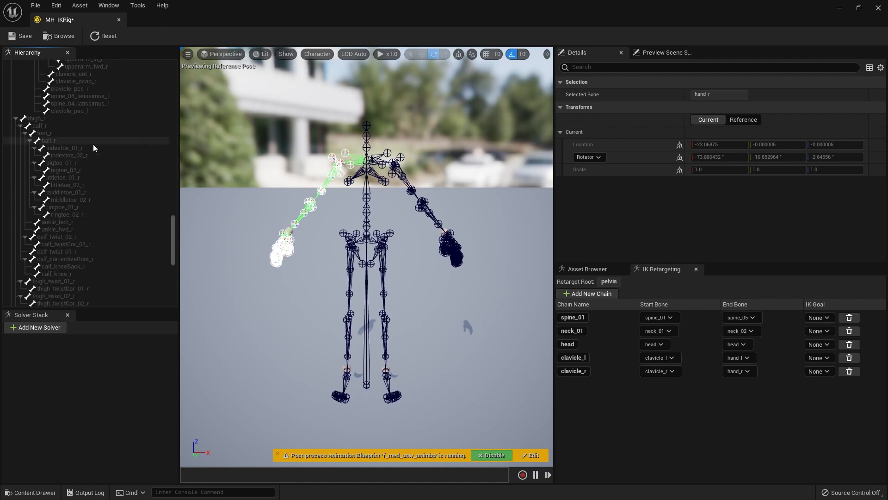
{"action": "left_click_drag", "start_coordinate": [52, 118], "coordinate": [65, 135]}
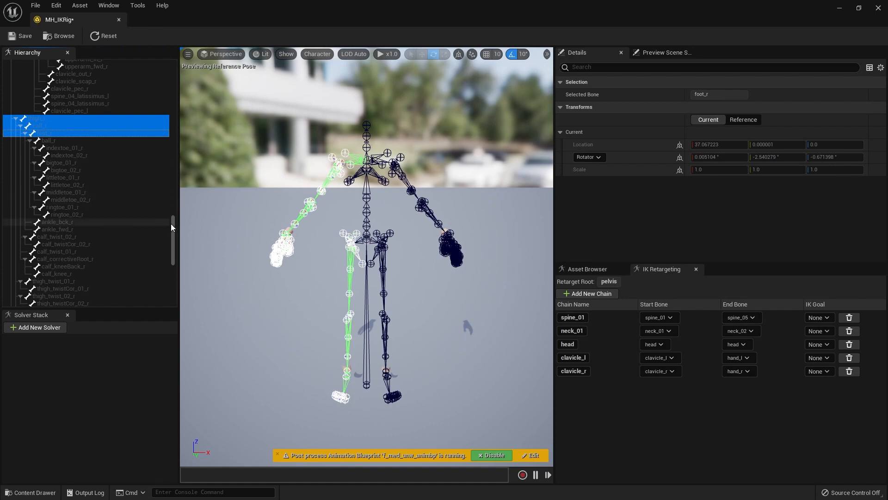
{"action": "left_click_drag", "start_coordinate": [173, 224], "coordinate": [171, 262]}
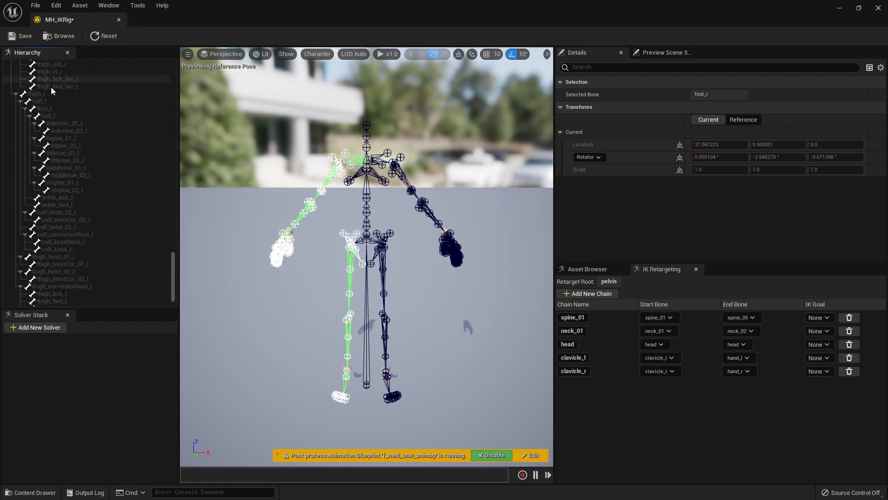
{"action": "left_click_drag", "start_coordinate": [51, 90], "coordinate": [67, 110]}
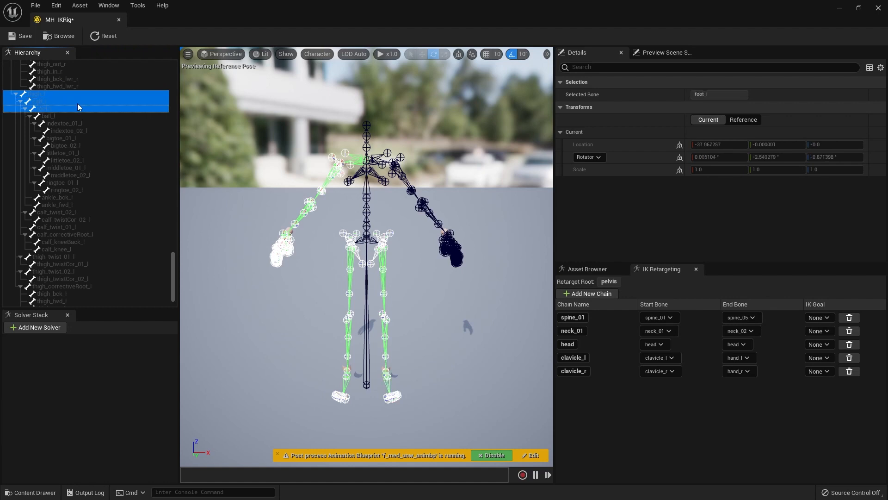
{"action": "right_click", "coordinate": [76, 103]}
{"action": "left_click", "coordinate": [124, 262]}
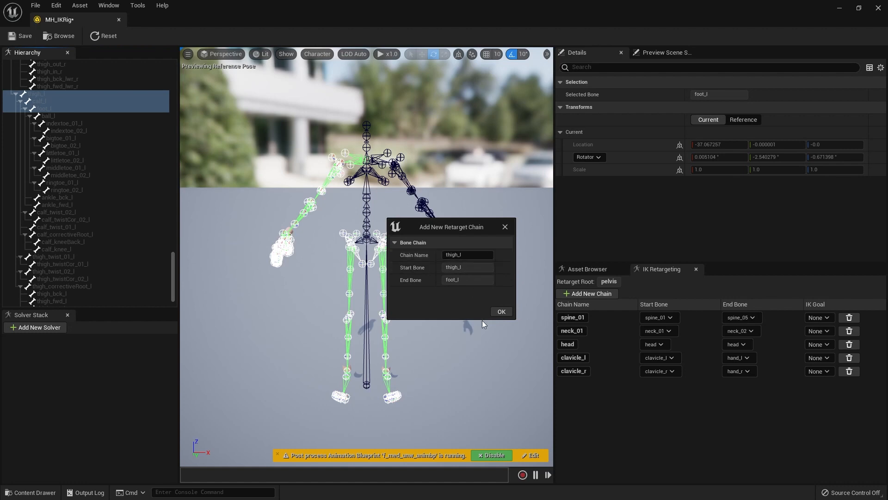
{"action": "left_click", "coordinate": [507, 311]}
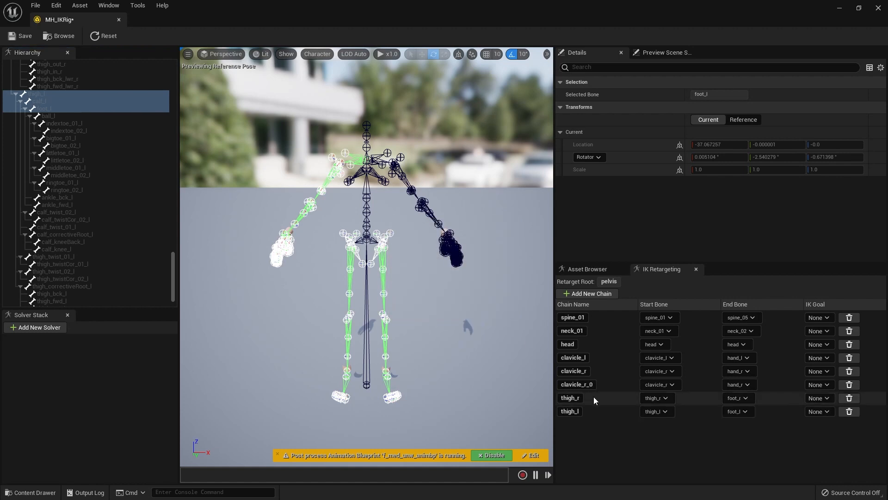
{"action": "left_click", "coordinate": [849, 385]}
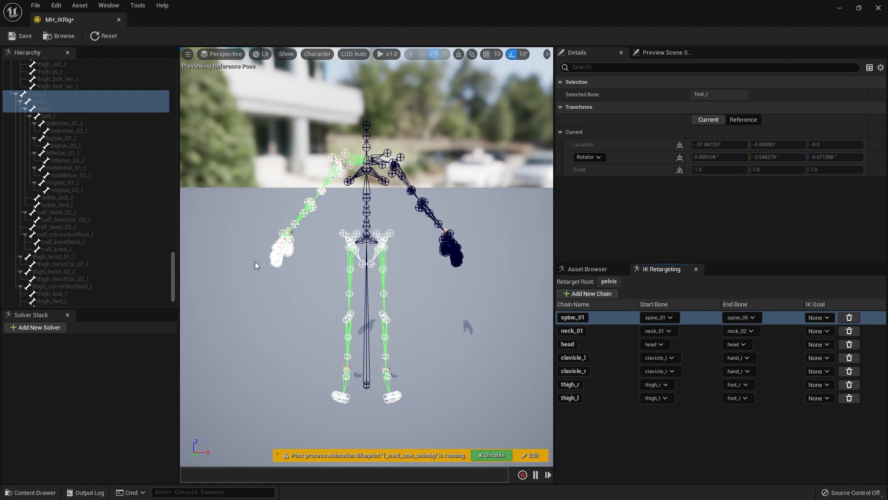
Select the right-hand ring bones ring_01_r to ring_03_r and add pinky_01_r to pinky_03_r to the selection.
{"action": "left_click_drag", "start_coordinate": [172, 262], "coordinate": [173, 100]}
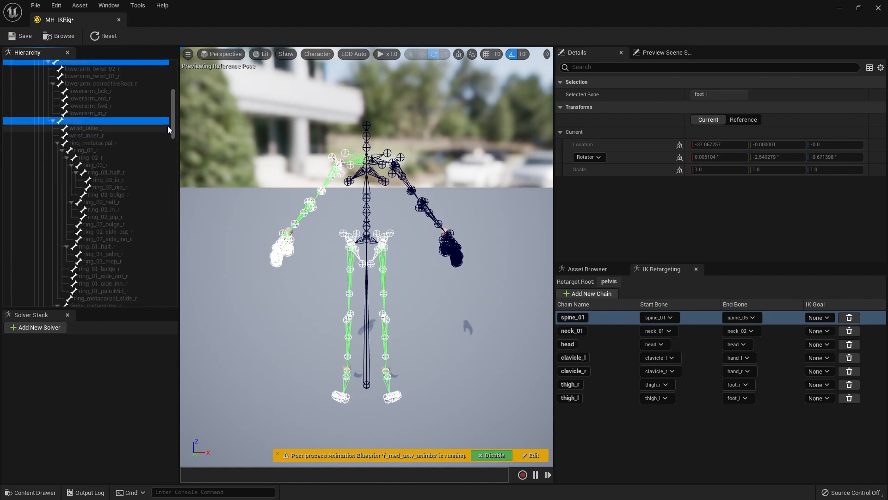
{"action": "left_click", "coordinate": [107, 151]}
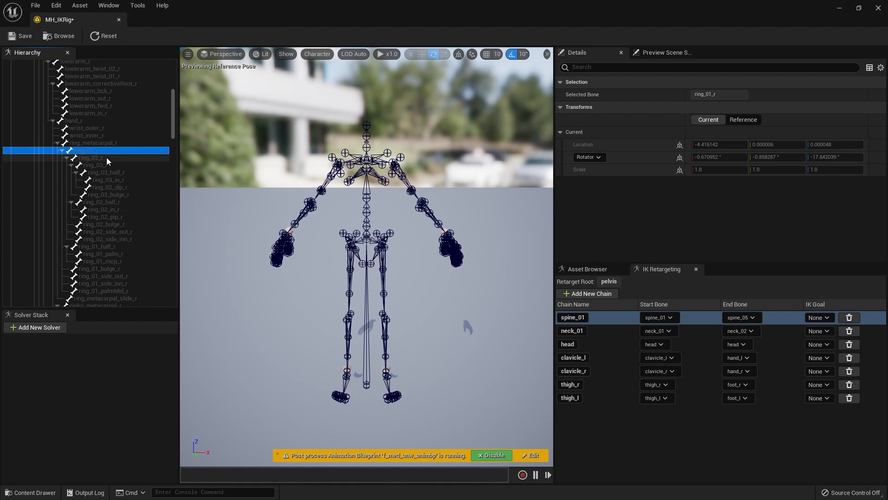
{"action": "left_click", "coordinate": [107, 157], "text": "shift"}
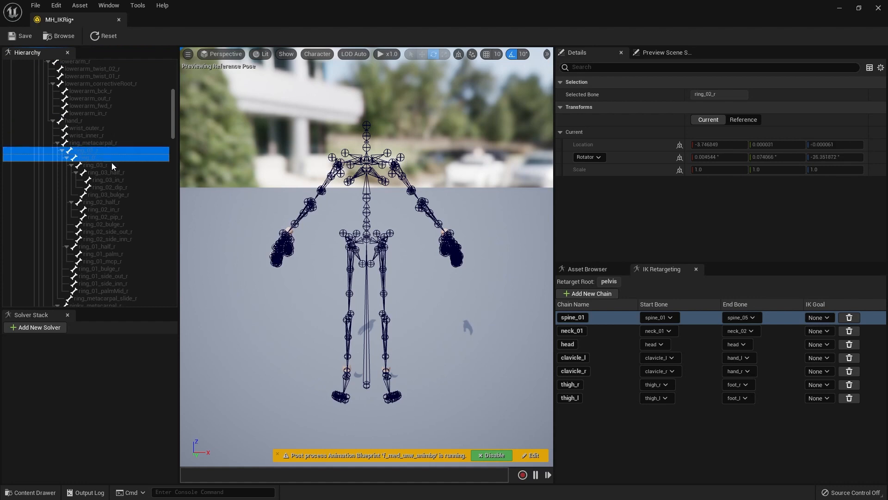
{"action": "left_click", "coordinate": [112, 162], "text": "shift"}
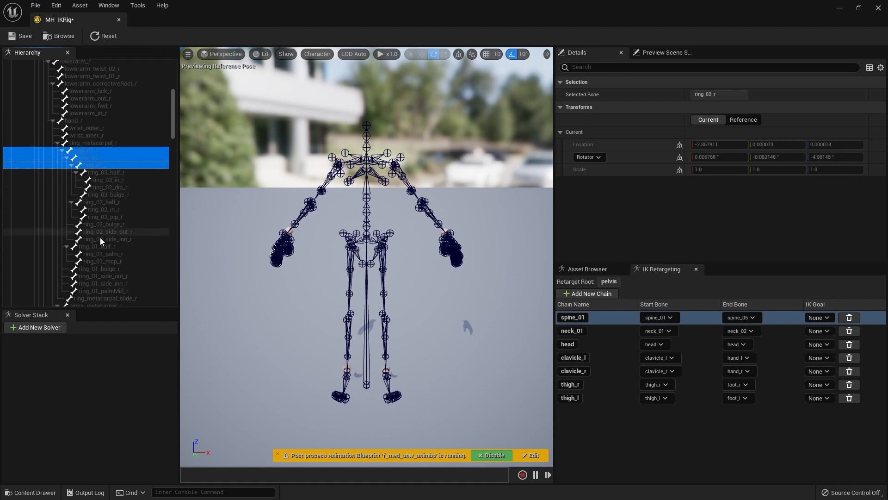
{"action": "left_click_drag", "start_coordinate": [173, 129], "coordinate": [173, 146]}
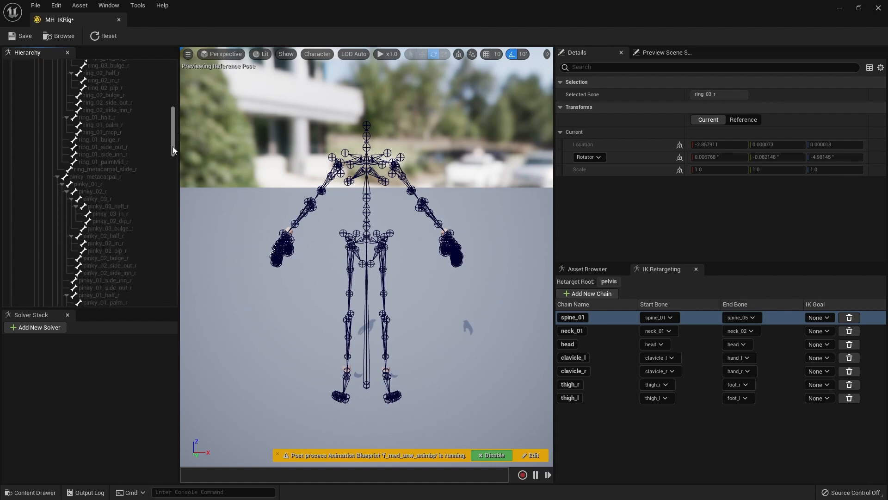
{"action": "left_click", "coordinate": [103, 184]}
{"action": "left_click", "coordinate": [105, 191], "text": "shift"}
{"action": "left_click", "coordinate": [107, 198], "text": "shift"}
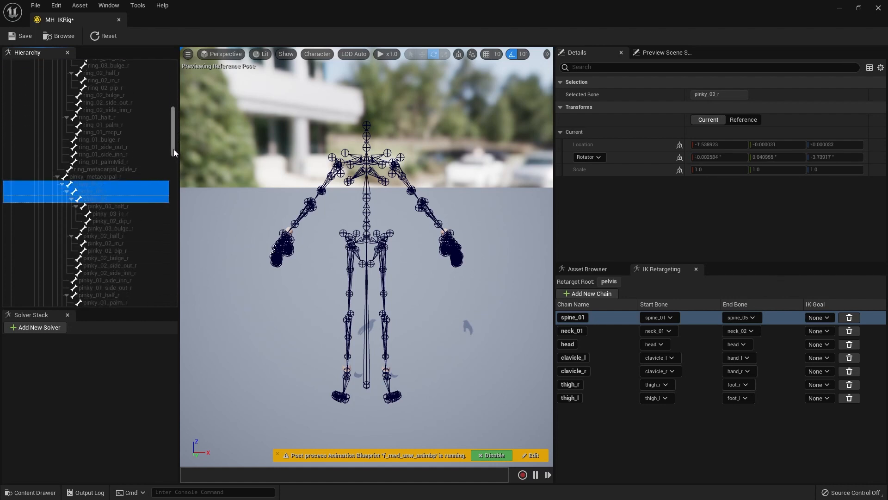
Add the 01 to 03 bones of the right middle finger, thumb and index finger to the bone selection.
{"action": "left_click_drag", "start_coordinate": [174, 149], "coordinate": [173, 173]}
{"action": "left_click", "coordinate": [104, 173]}
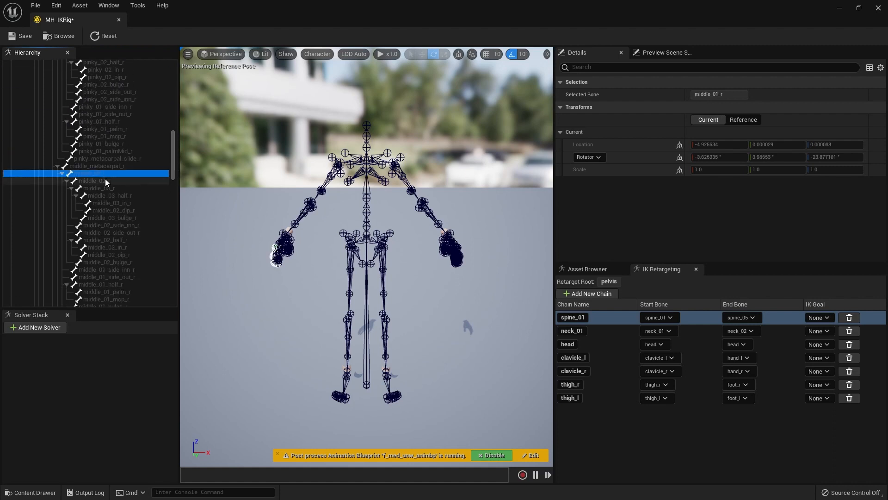
{"action": "left_click", "coordinate": [105, 181], "text": "shift"}
{"action": "left_click", "coordinate": [109, 188], "text": "shift"}
{"action": "left_click_drag", "start_coordinate": [172, 171], "coordinate": [173, 193]}
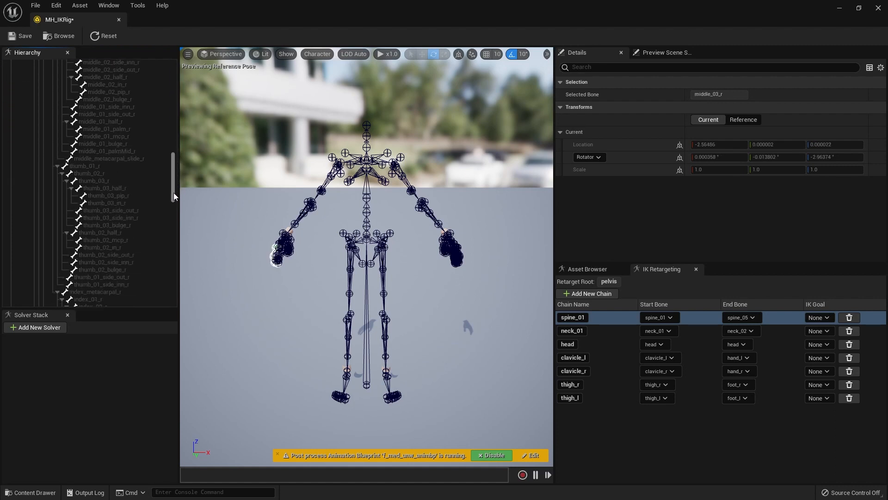
{"action": "left_click", "coordinate": [98, 167]}
{"action": "left_click", "coordinate": [99, 173], "text": "shift"}
{"action": "left_click", "coordinate": [102, 180], "text": "shift"}
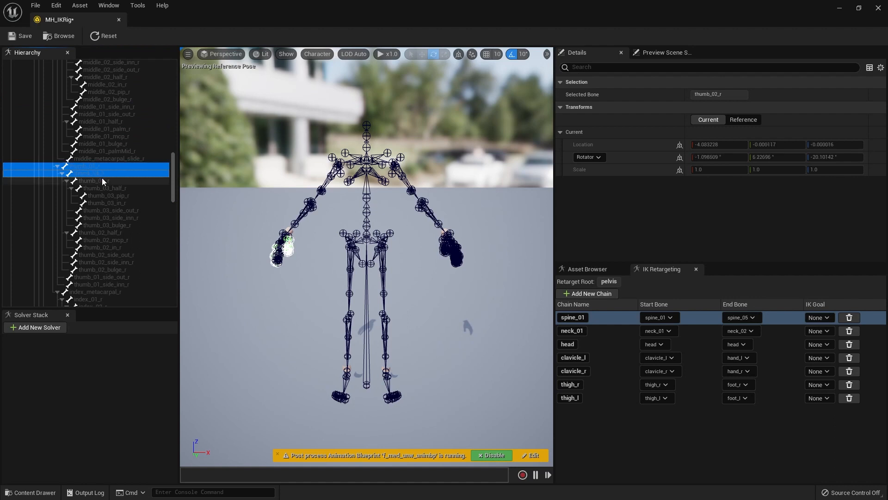
{"action": "left_click_drag", "start_coordinate": [172, 179], "coordinate": [174, 196]}
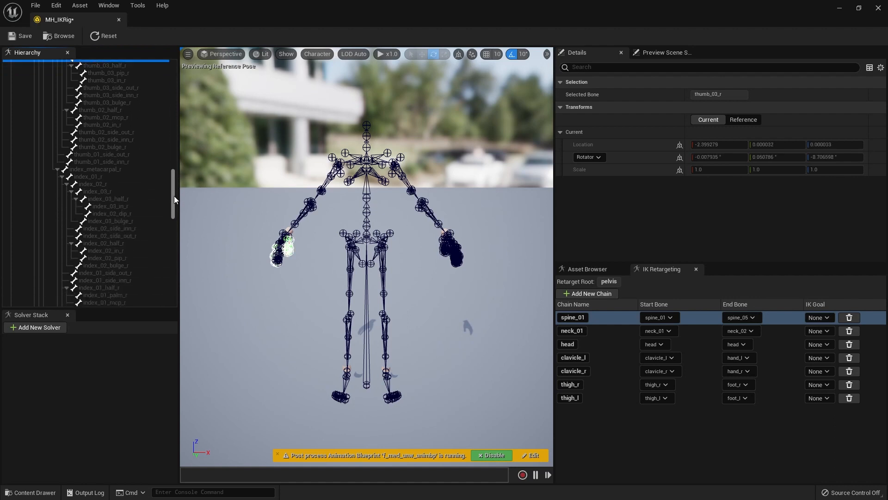
{"action": "left_click", "coordinate": [99, 177], "text": "ctrl"}
{"action": "left_click", "coordinate": [102, 184], "text": "shift"}
{"action": "left_click", "coordinate": [103, 191], "text": "shift"}
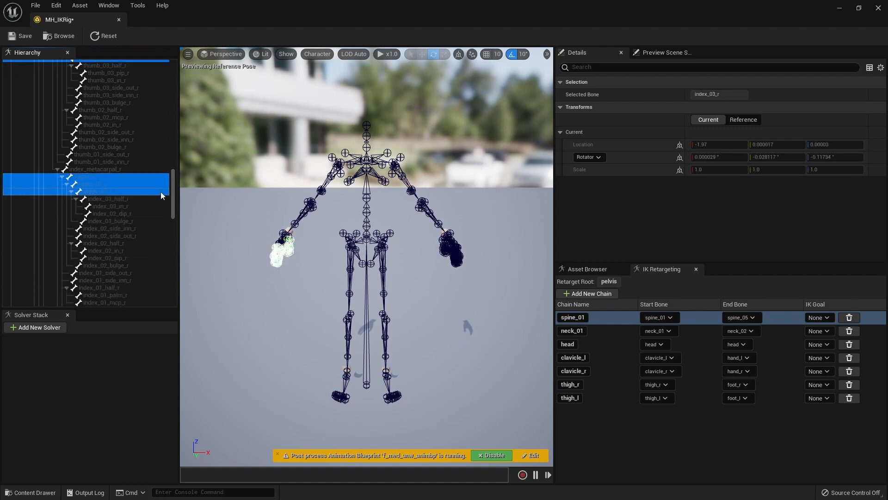
Add the left-hand bones thumb_01_l to thumb_03_l and ring_01_l to ring_03_l to the selection.
{"action": "left_click_drag", "start_coordinate": [174, 191], "coordinate": [172, 87]}
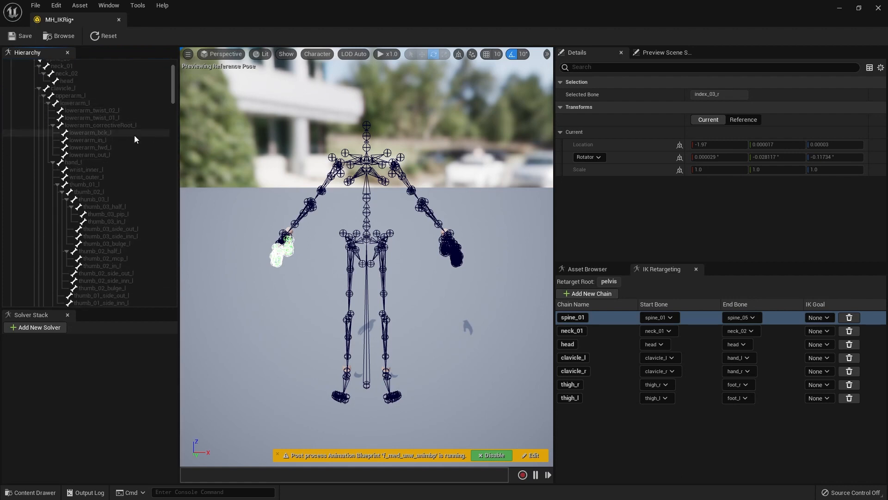
{"action": "left_click", "coordinate": [107, 184], "text": "ctrl"}
{"action": "left_click", "coordinate": [108, 192], "text": "ctrl"}
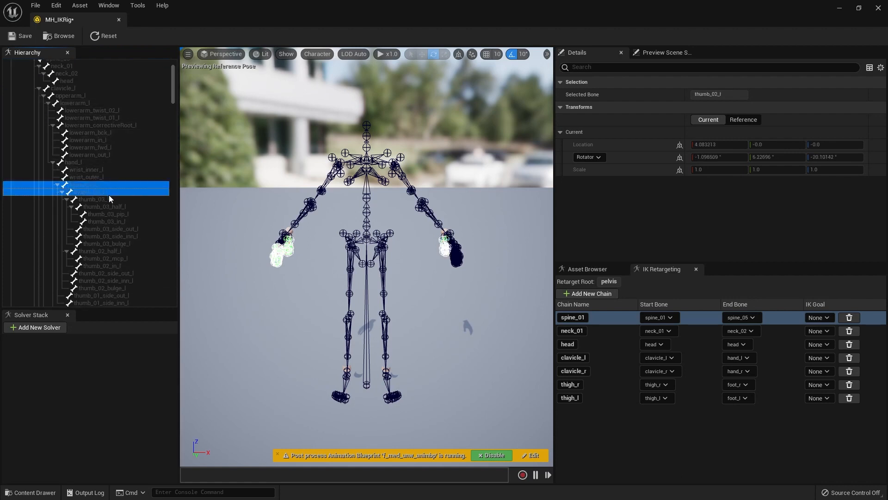
{"action": "left_click", "coordinate": [110, 199], "text": "ctrl"}
{"action": "left_click_drag", "start_coordinate": [173, 98], "coordinate": [173, 112]}
{"action": "left_click", "coordinate": [104, 175], "text": "ctrl"}
{"action": "left_click", "coordinate": [105, 181], "text": "ctrl"}
{"action": "left_click", "coordinate": [107, 189], "text": "ctrl"}
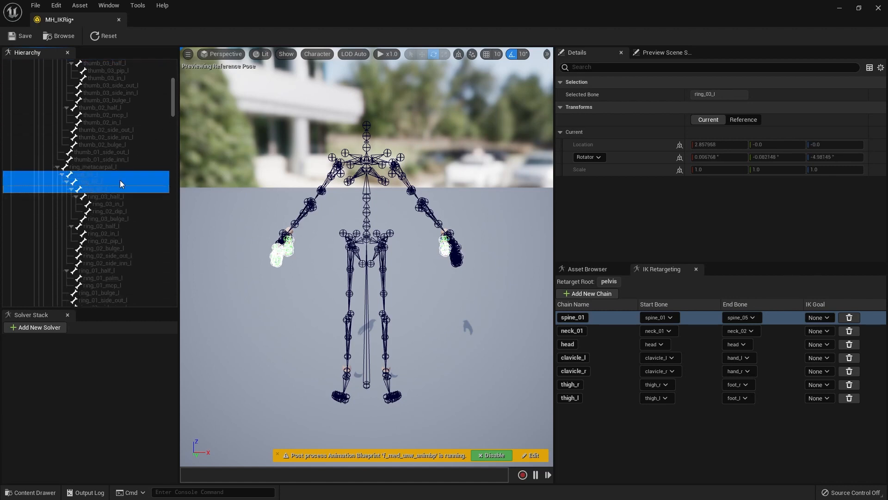
Add the left-hand bones pinky_01_l to pinky_03_l and middle_01_l to middle_03_l to the selection.
{"action": "left_click_drag", "start_coordinate": [174, 114], "coordinate": [174, 134]}
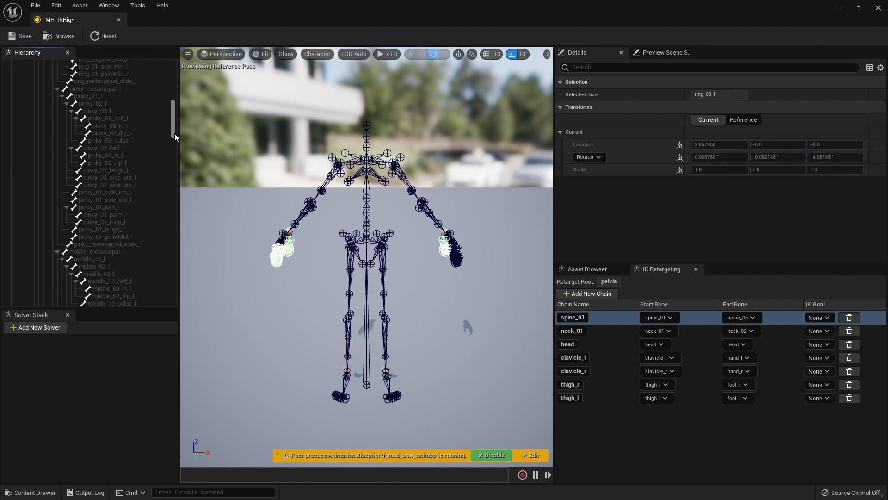
{"action": "left_click", "coordinate": [102, 96], "text": "ctrl"}
{"action": "left_click", "coordinate": [106, 103], "text": "ctrl"}
{"action": "left_click", "coordinate": [110, 110], "text": "ctrl"}
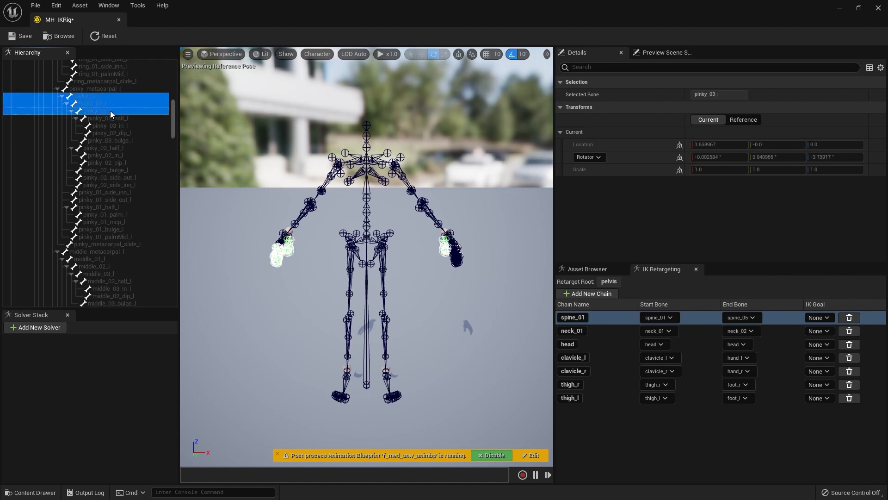
{"action": "left_click_drag", "start_coordinate": [174, 121], "coordinate": [176, 134]}
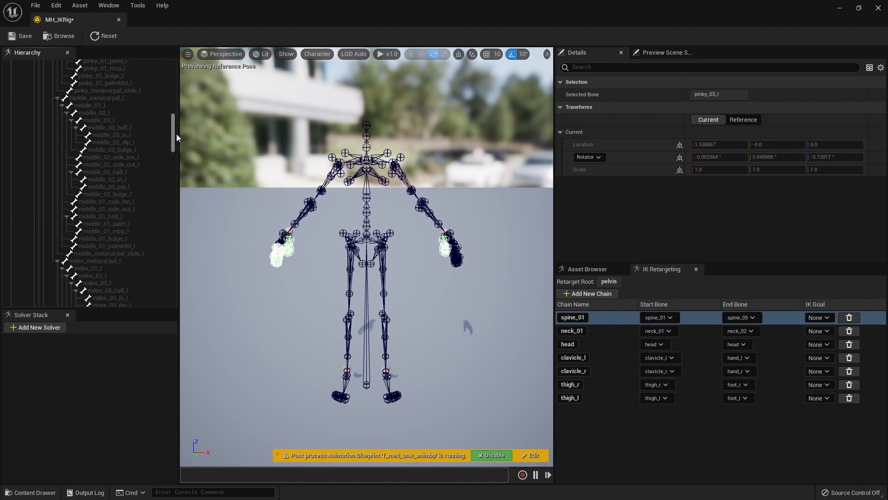
{"action": "left_click", "coordinate": [110, 106], "text": "ctrl"}
{"action": "left_click", "coordinate": [112, 113], "text": "ctrl"}
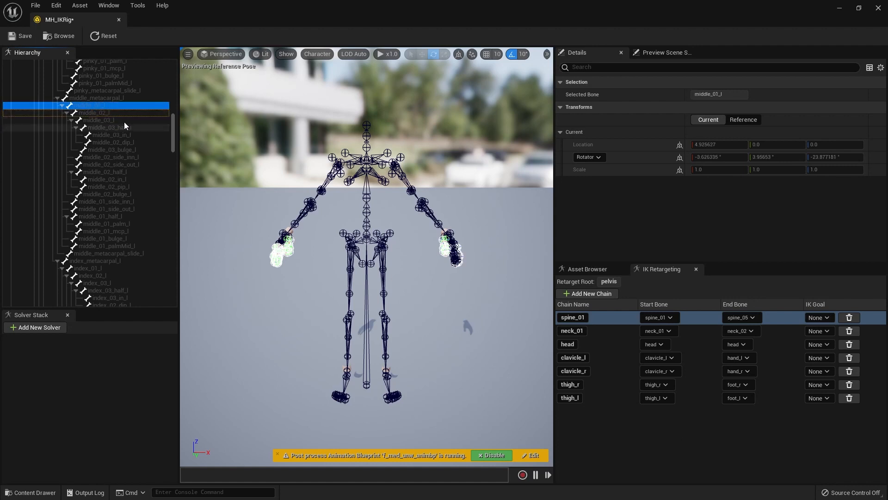
{"action": "left_click", "coordinate": [112, 120], "text": "ctrl"}
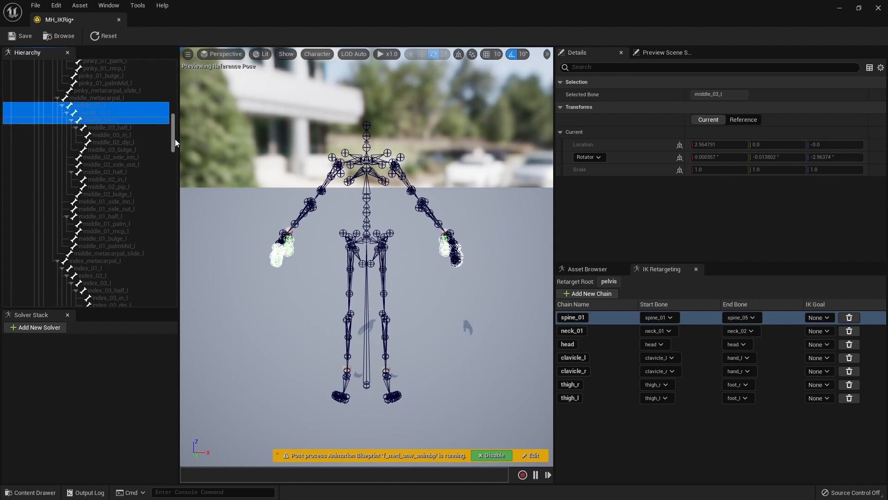
Add index_01_l to index_03_l to the selection and create retarget chains for all selected finger bones, keeping the suggested names.
{"action": "left_click_drag", "start_coordinate": [175, 139], "coordinate": [173, 149]}
{"action": "scroll", "coordinate": [173, 149], "scroll_direction": "down", "scroll_amount": 5}
{"action": "left_click", "coordinate": [109, 125]}
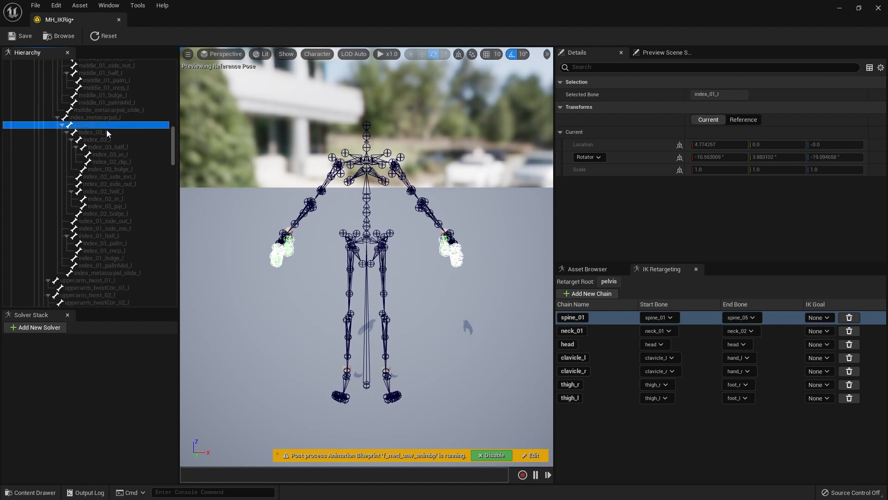
{"action": "left_click", "coordinate": [107, 132], "text": "ctrl"}
{"action": "left_click", "coordinate": [110, 140], "text": "ctrl"}
{"action": "left_click_drag", "start_coordinate": [172, 146], "coordinate": [173, 146]}
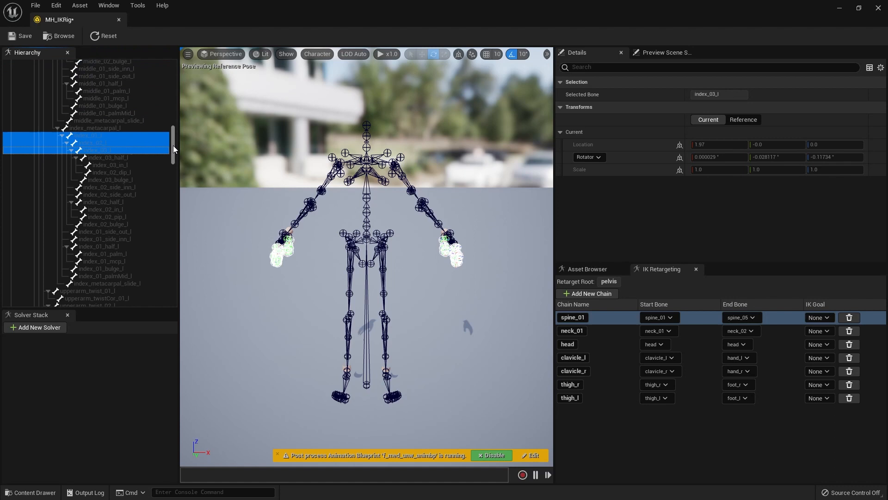
{"action": "right_click", "coordinate": [112, 137]}
{"action": "left_click", "coordinate": [164, 296]}
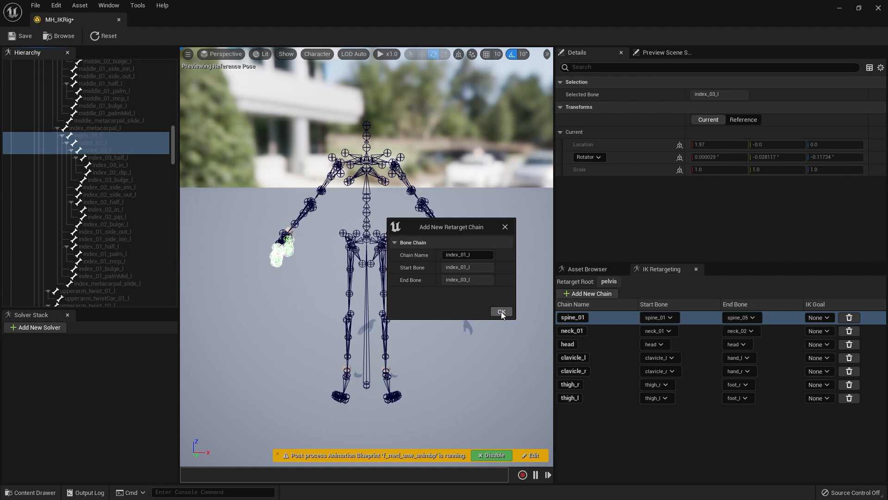
{"action": "left_click", "coordinate": [501, 311]}
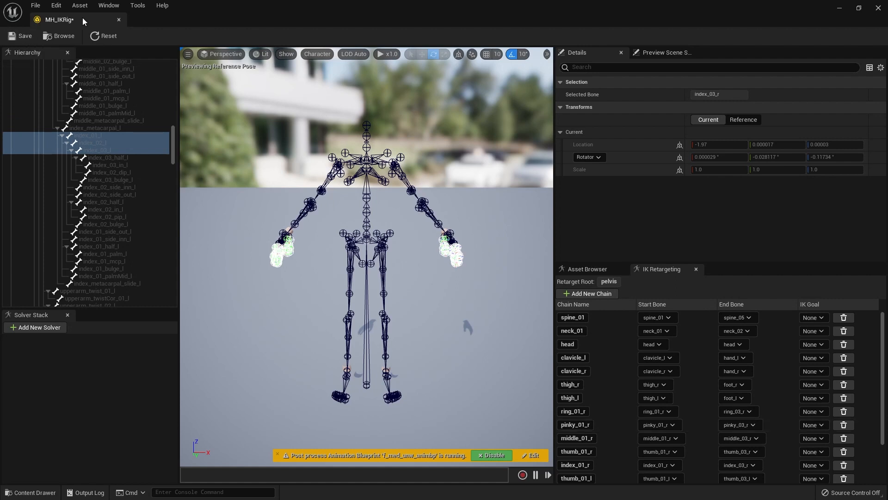
Save and close the MH_IKRig asset, and open the Lola content folder.
{"action": "left_click", "coordinate": [24, 35]}
{"action": "left_click", "coordinate": [119, 19]}
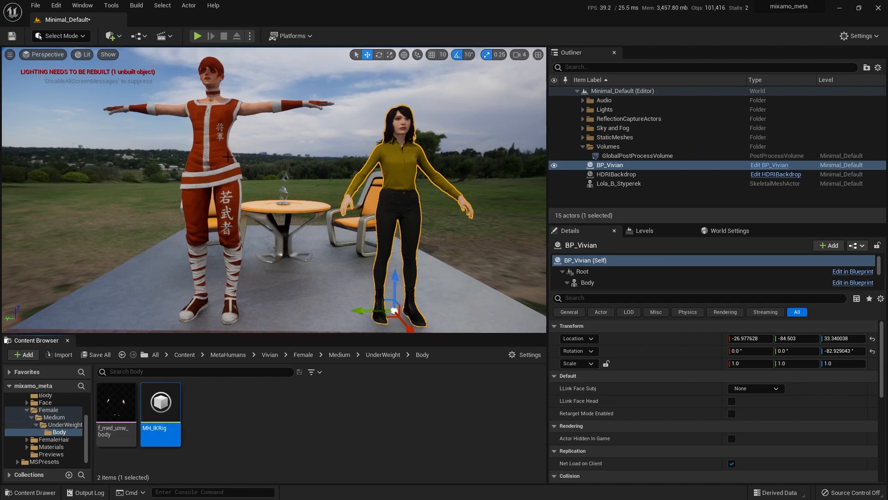
{"action": "left_click_drag", "start_coordinate": [85, 424], "coordinate": [83, 400]}
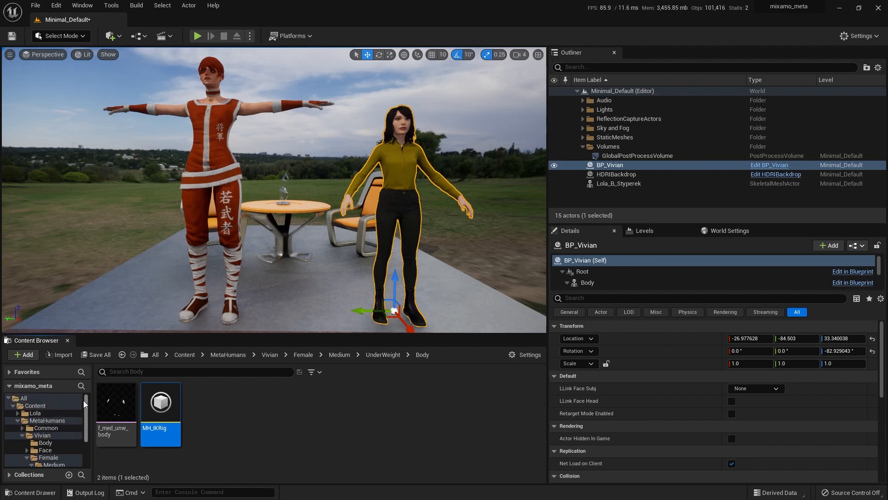
{"action": "left_click", "coordinate": [51, 414]}
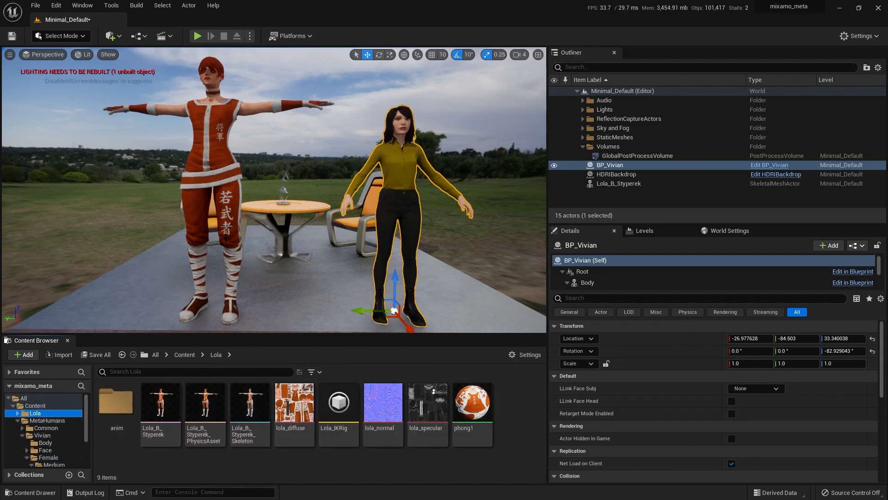
Create an IK Retargeter in the Lola folder that copies animation from Lola_IKRig, and name it Lola_IKRetargeter.
{"action": "right_click", "coordinate": [515, 414]}
{"action": "mouse_move", "coordinate": [558, 242]}
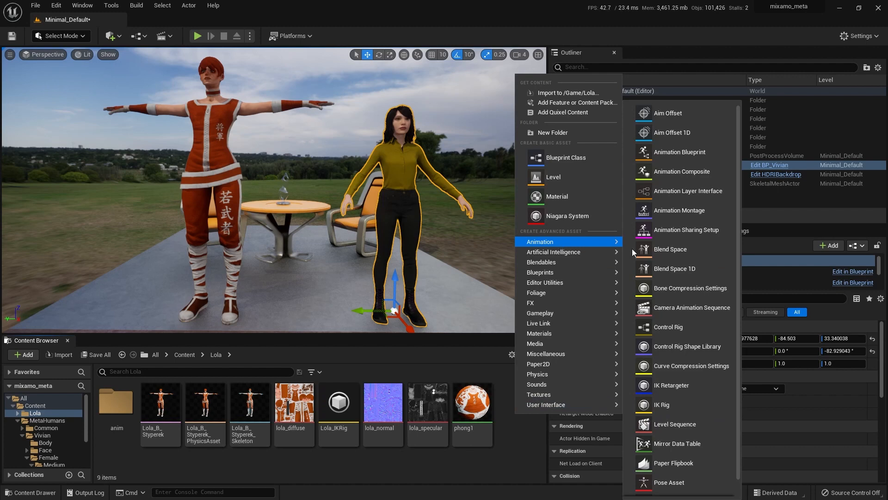
{"action": "left_click", "coordinate": [686, 384]}
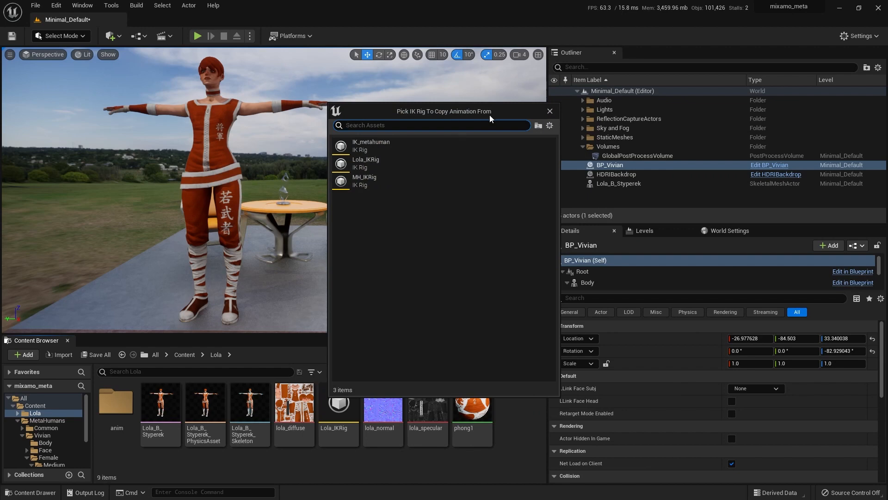
{"action": "left_click", "coordinate": [381, 166]}
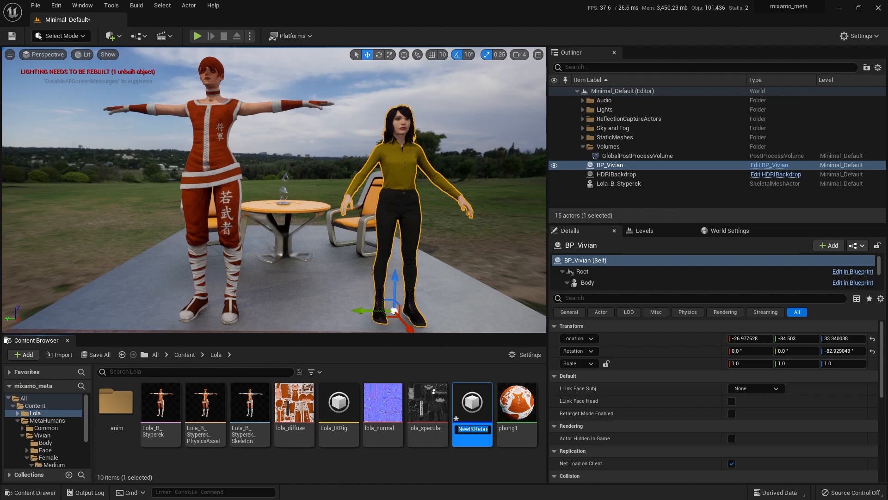
{"action": "left_click", "coordinate": [474, 432]}
{"action": "key", "text": "BackSpace"}
{"action": "key", "text": "BackSpace"}
{"action": "key", "text": "BackSpace"}
{"action": "type", "text": "Lola_"}
{"action": "key", "text": "Return"}
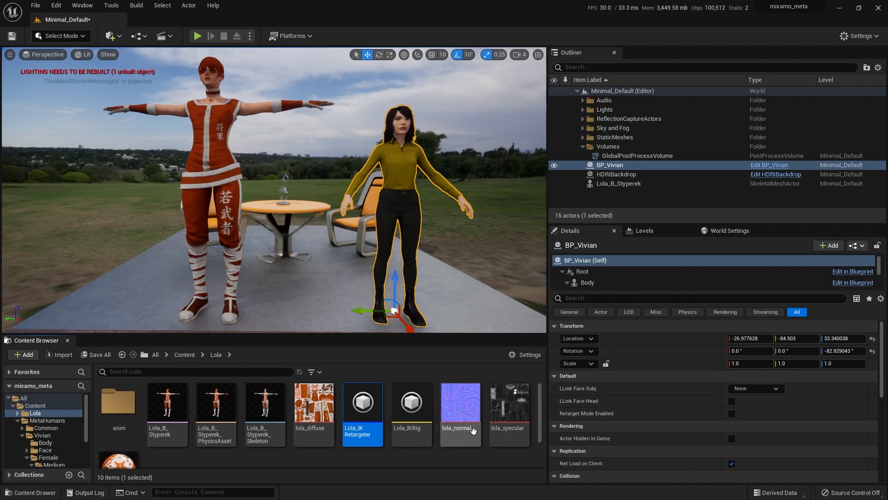
Open Lola_IKRetargeter and set its target IK rig to MH_IKRig and its target preview mesh to f_med_nrw_body.
{"action": "double_click", "coordinate": [359, 396]}
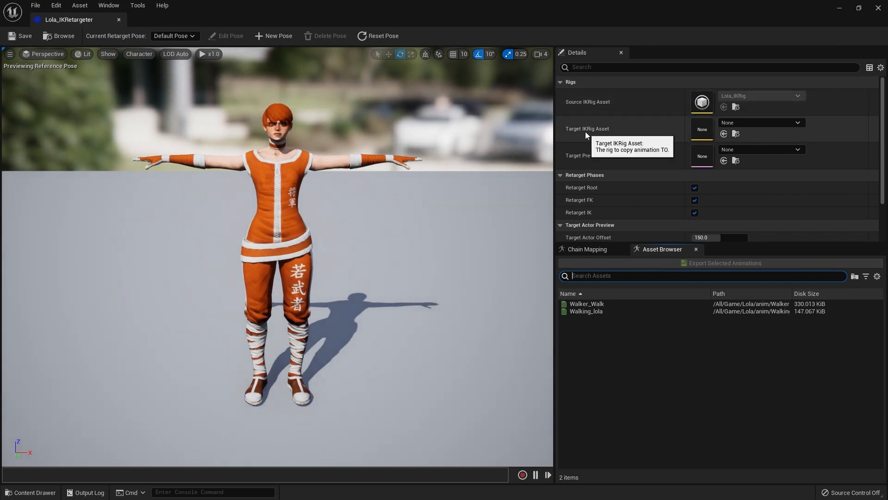
{"action": "left_click", "coordinate": [796, 124]}
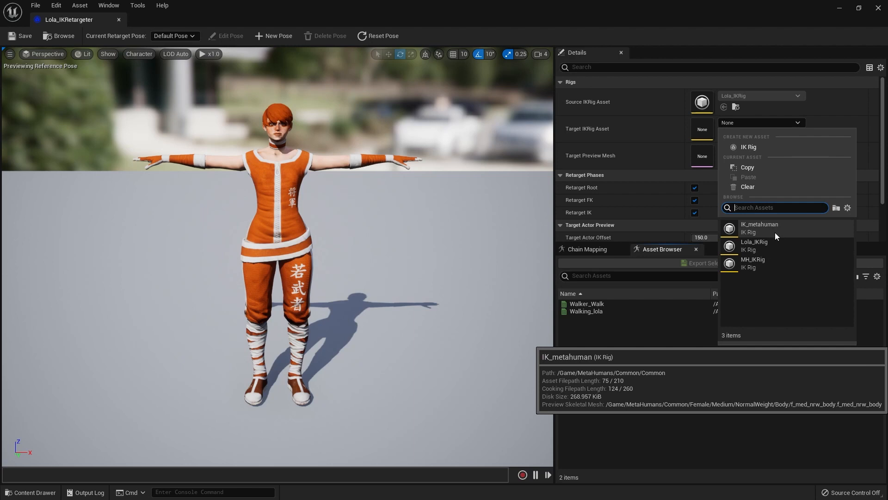
{"action": "left_click", "coordinate": [765, 266]}
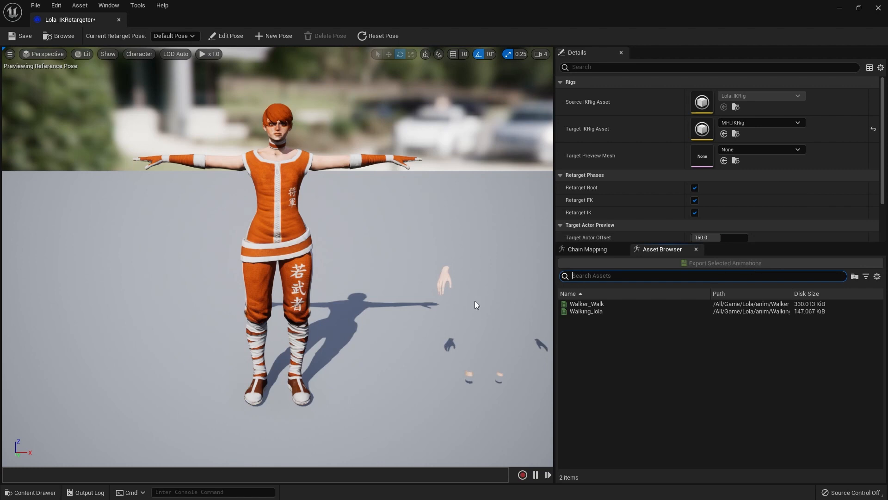
{"action": "middle_click_drag", "start_coordinate": [475, 301], "coordinate": [363, 279]}
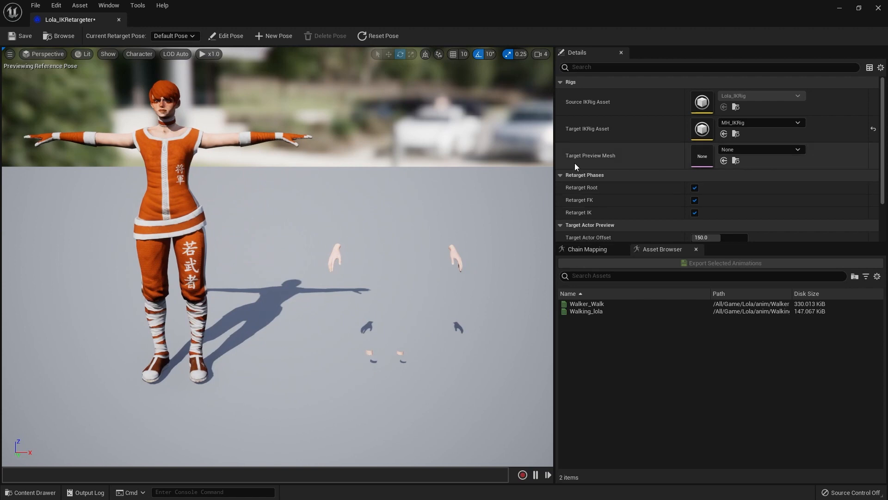
{"action": "left_click", "coordinate": [786, 149]}
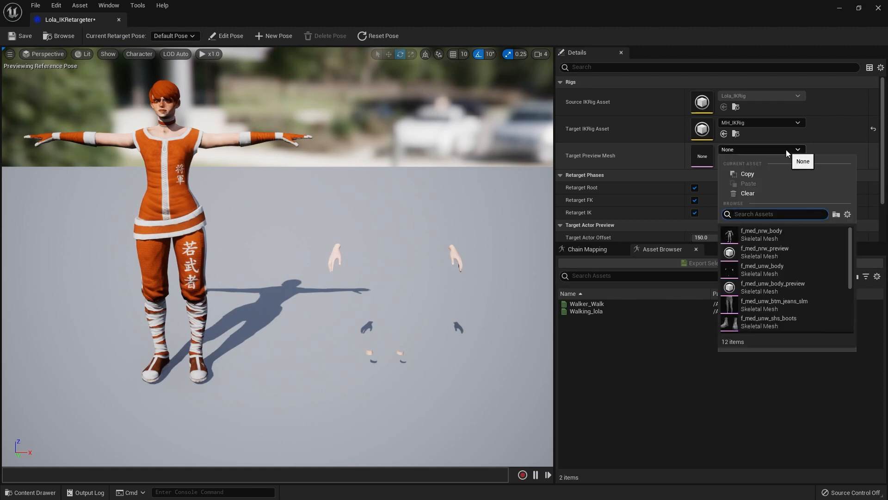
{"action": "left_click", "coordinate": [789, 237]}
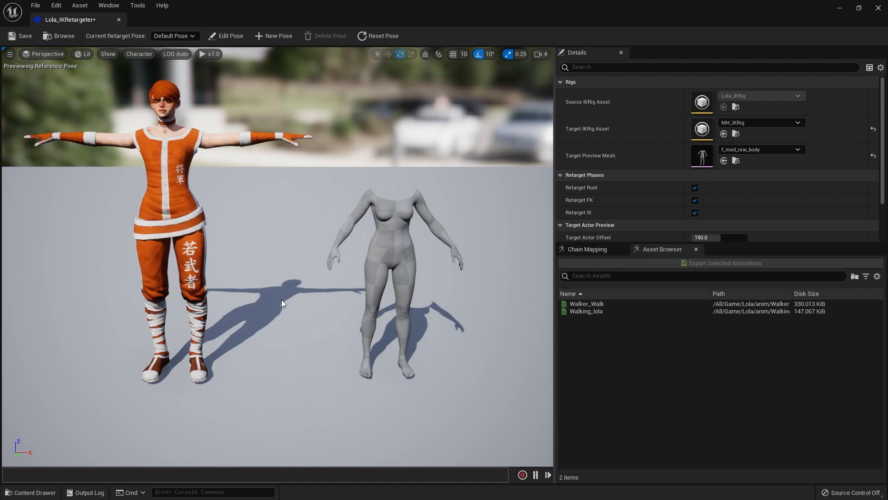
Preview the Walking_lola animation on both characters, pause it and return to the first frame.
{"action": "scroll", "coordinate": [292, 302], "scroll_direction": "down", "scroll_amount": 2}
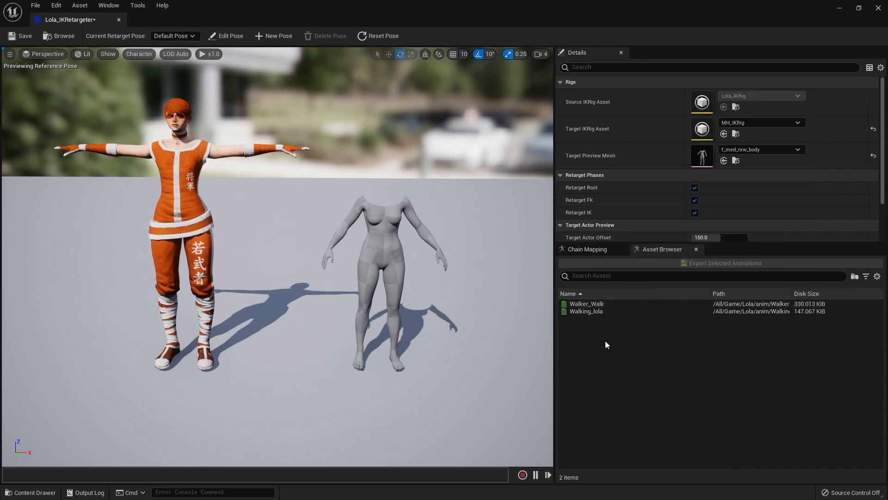
{"action": "left_click", "coordinate": [588, 311]}
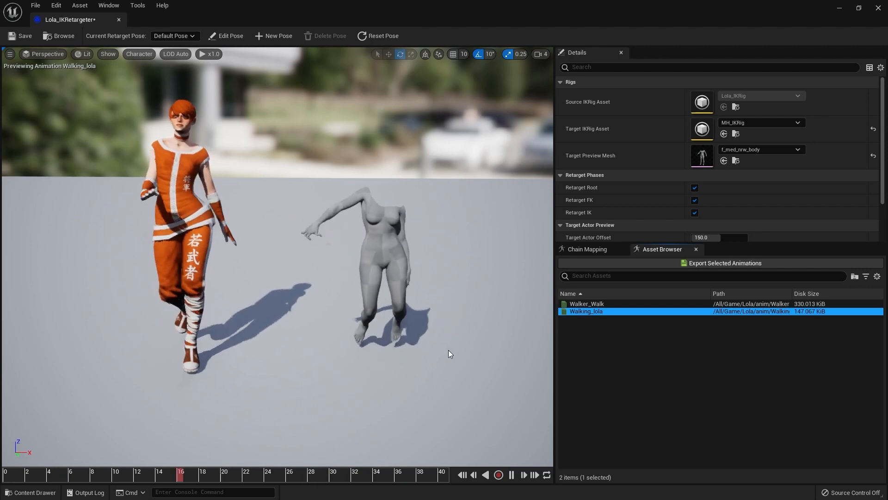
{"action": "left_click", "coordinate": [511, 475]}
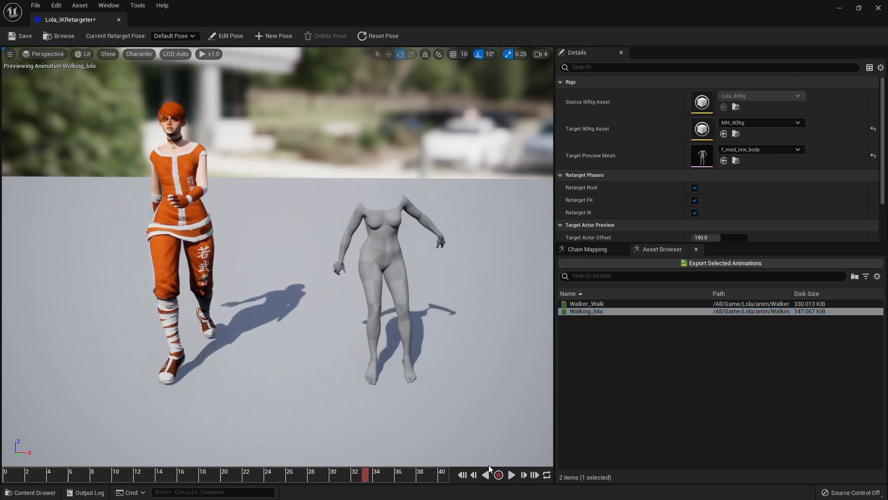
{"action": "left_click", "coordinate": [462, 476]}
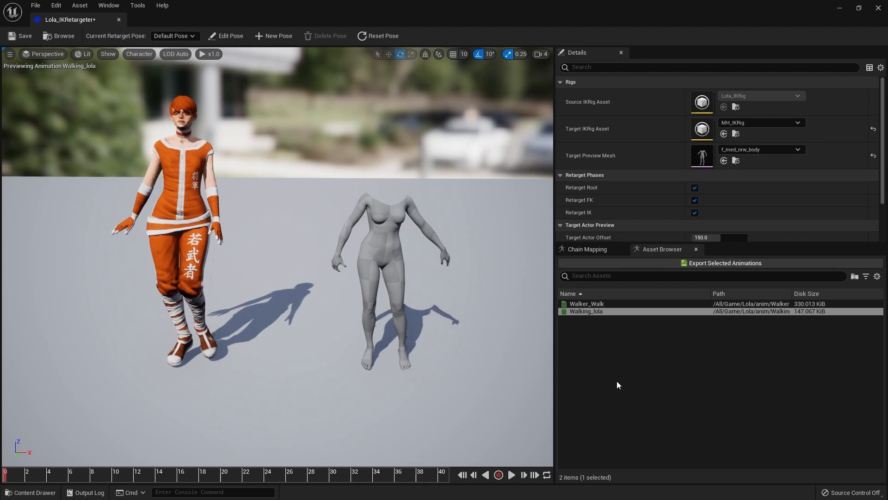
Map the target chains clavicle_l to LeftShoulder, thumb_01_l to LeftHandThumb1, ring_01_l to LeftHandRing1 and pinky_01_l to LeftHandPinky1.
{"action": "left_click", "coordinate": [588, 249]}
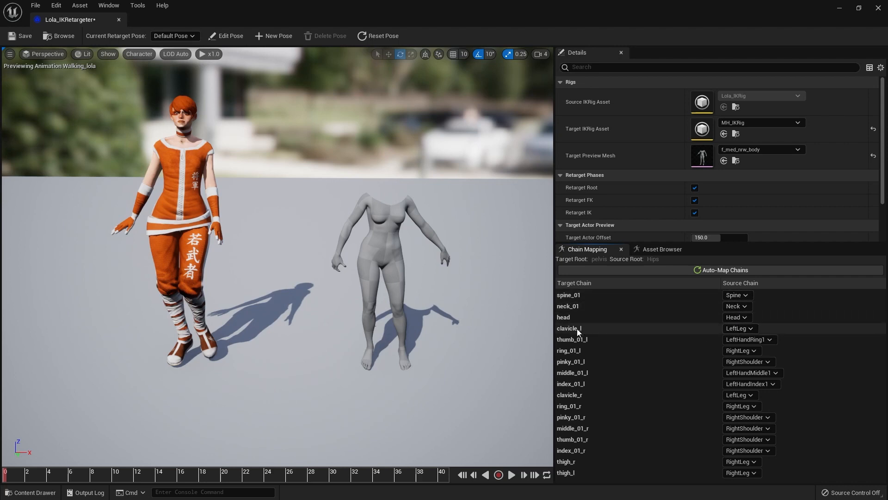
{"action": "left_click", "coordinate": [736, 328]}
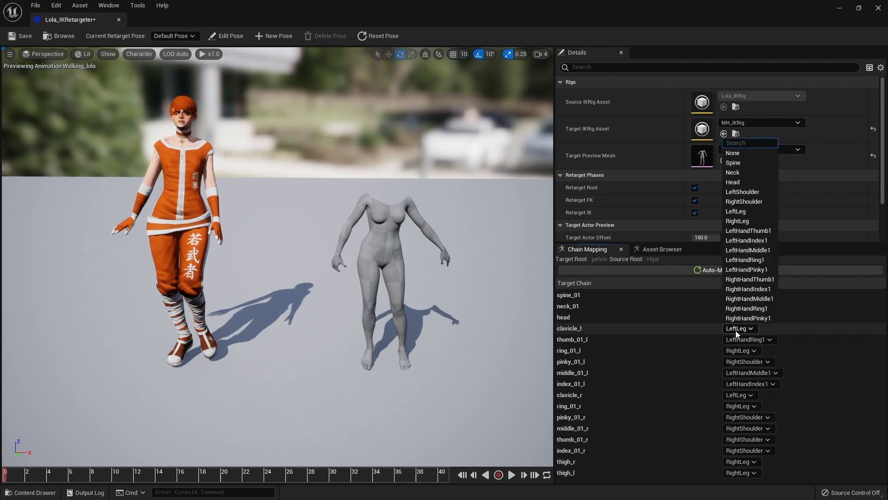
{"action": "left_click", "coordinate": [750, 194]}
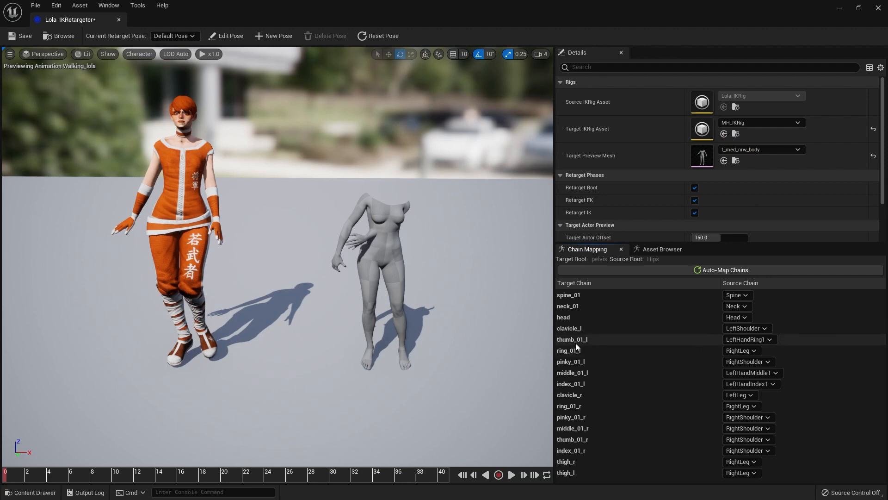
{"action": "left_click", "coordinate": [748, 340]}
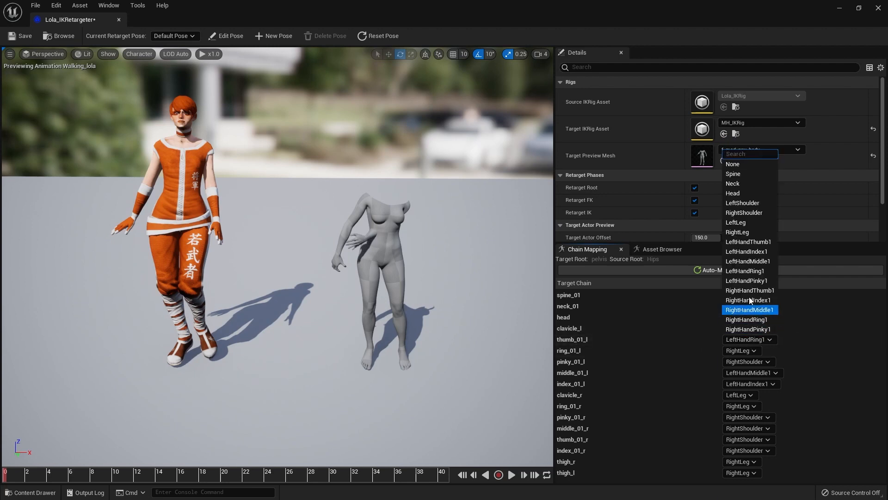
{"action": "left_click", "coordinate": [751, 244]}
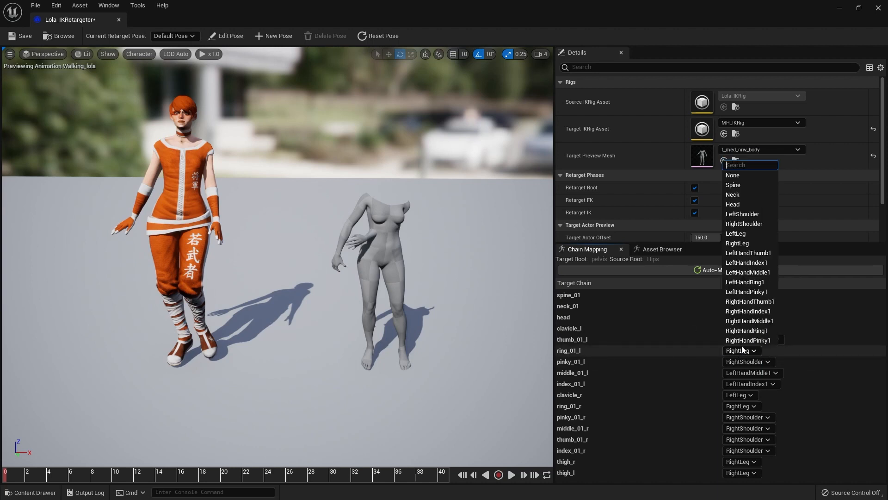
{"action": "left_click", "coordinate": [752, 282]}
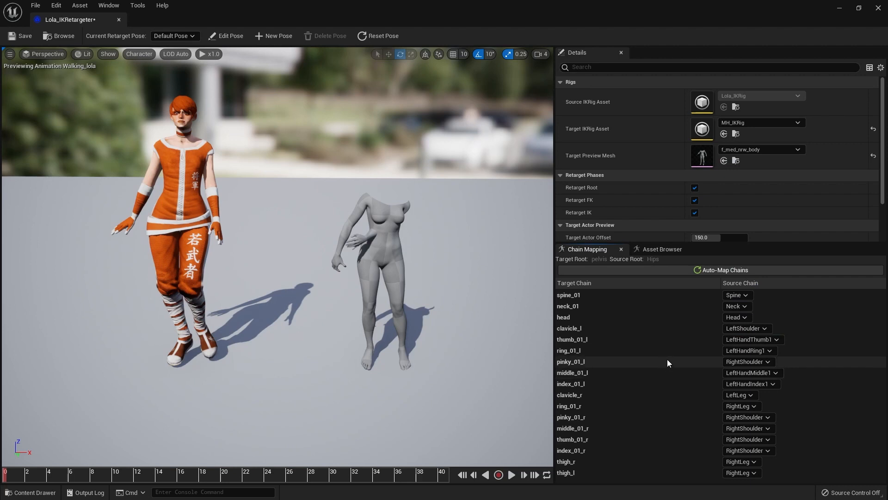
{"action": "left_click", "coordinate": [743, 362]}
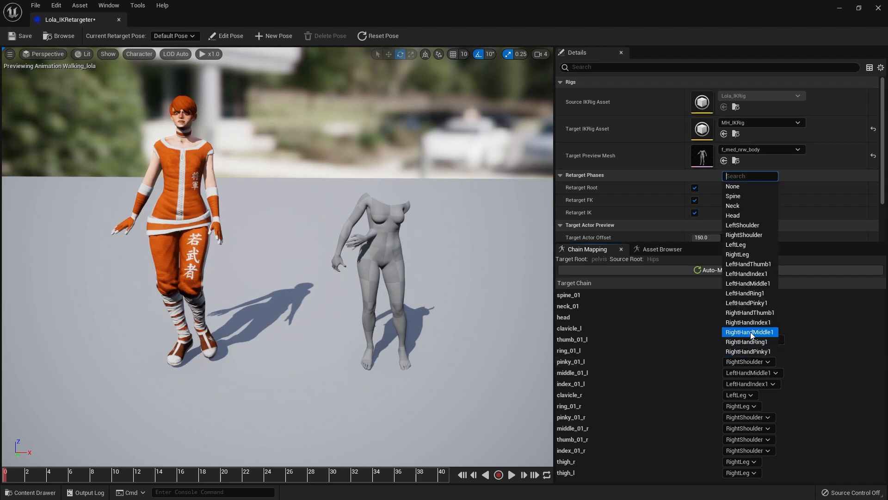
{"action": "left_click", "coordinate": [755, 302]}
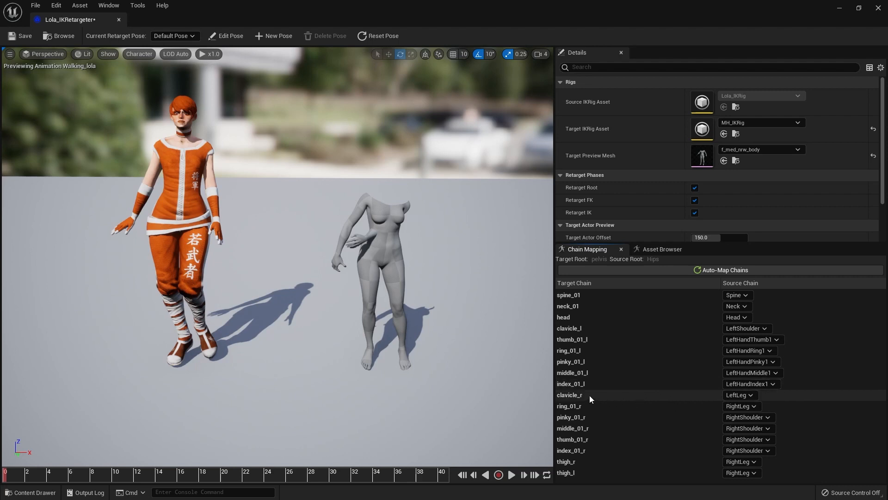
Map the target chains clavicle_r to RightShoulder, ring_01_r to RightHandRing1 and pinky_01_r to RightHandPinky1.
{"action": "left_click", "coordinate": [735, 395]}
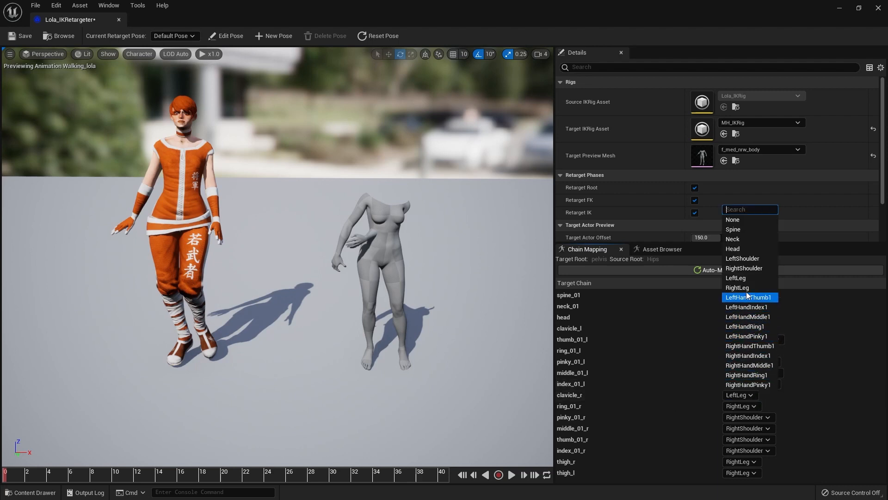
{"action": "left_click", "coordinate": [746, 268]}
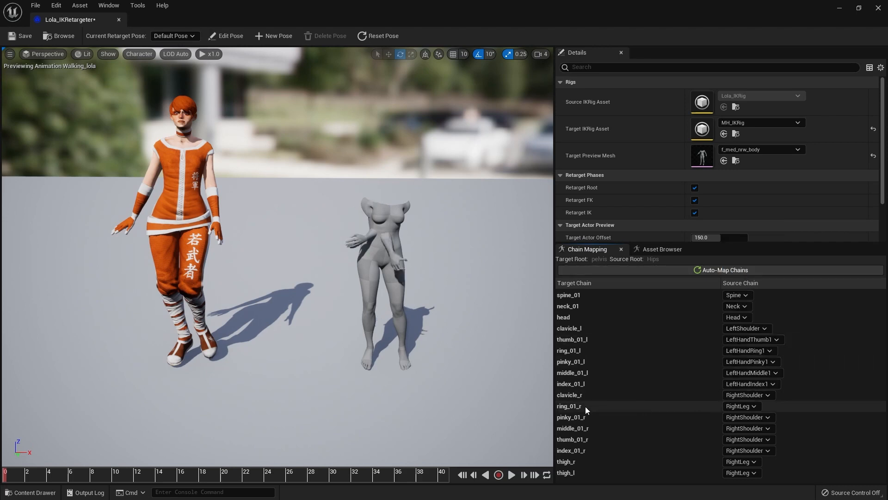
{"action": "left_click", "coordinate": [735, 406]}
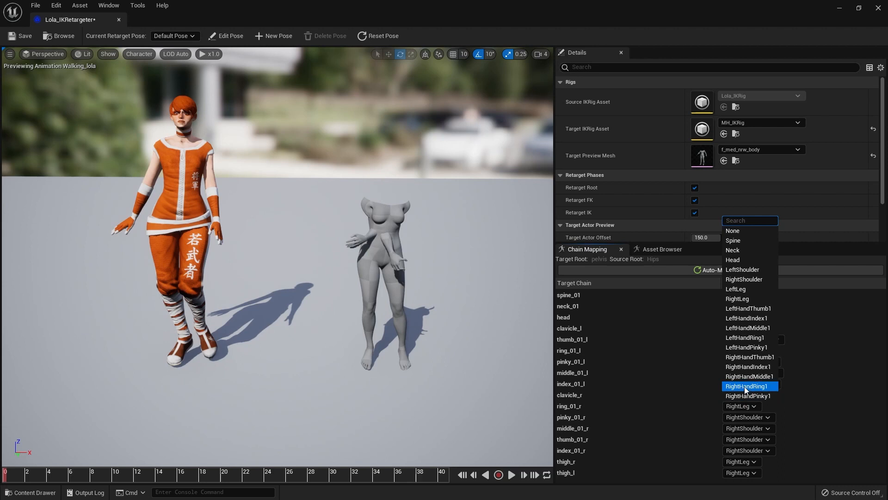
{"action": "left_click", "coordinate": [744, 386]}
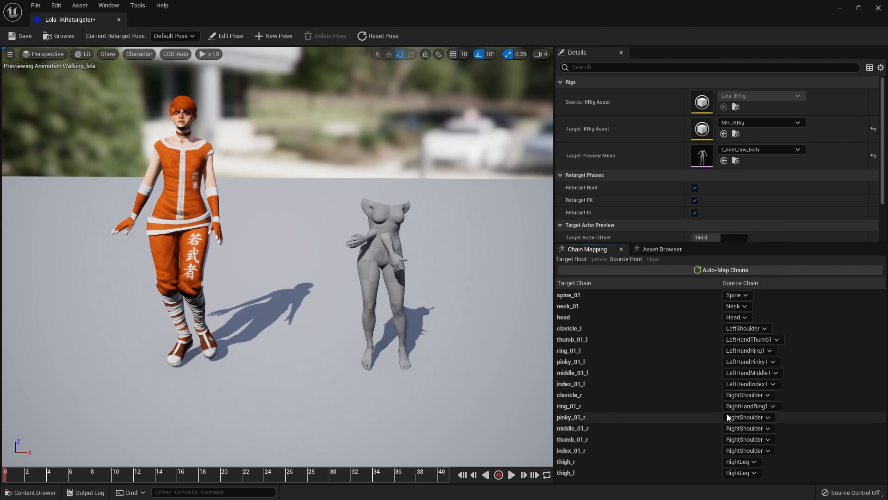
{"action": "left_click", "coordinate": [735, 418]}
{"action": "left_click", "coordinate": [748, 408]}
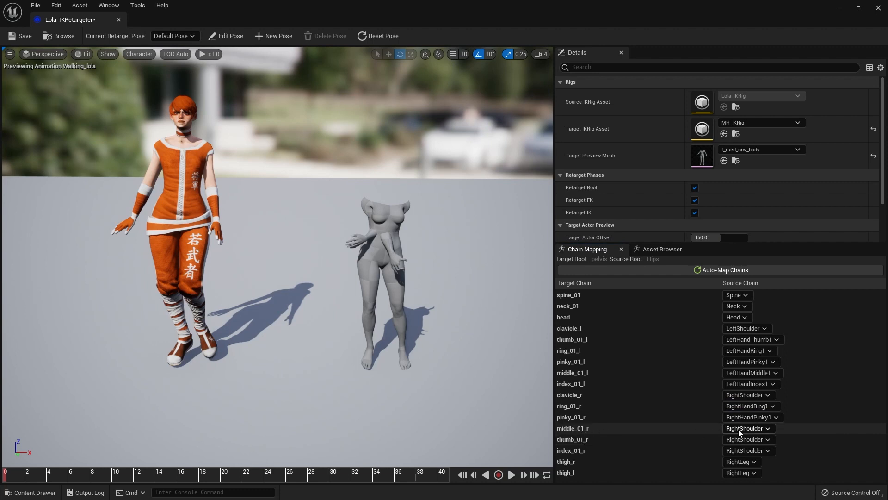
Map the target chains middle_01_r to RightHandMiddle1, thumb_01_r to RightHandThumb1, index_01_r to RightHandIndex1 and thigh_l to LeftLeg.
{"action": "left_click", "coordinate": [740, 428]}
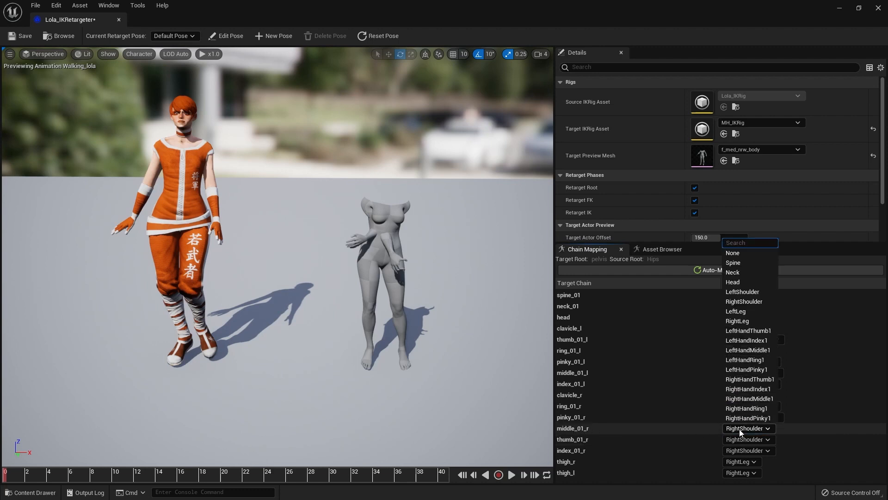
{"action": "left_click", "coordinate": [747, 399]}
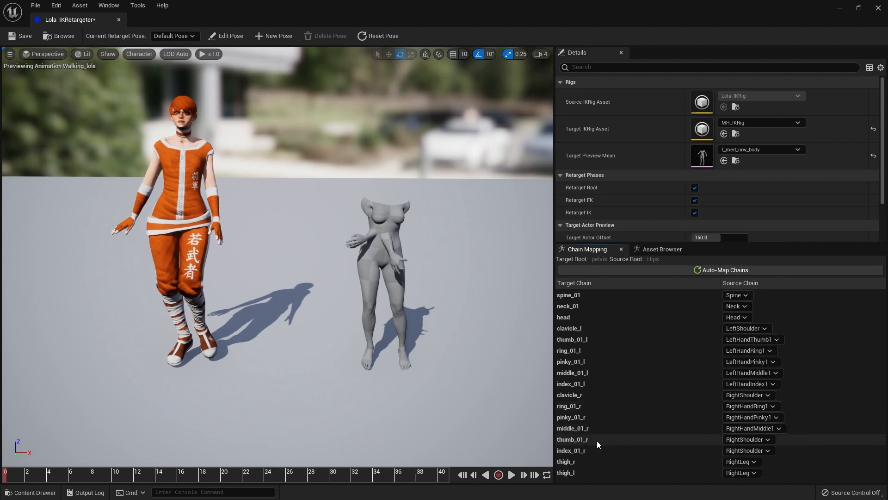
{"action": "left_click", "coordinate": [749, 439]}
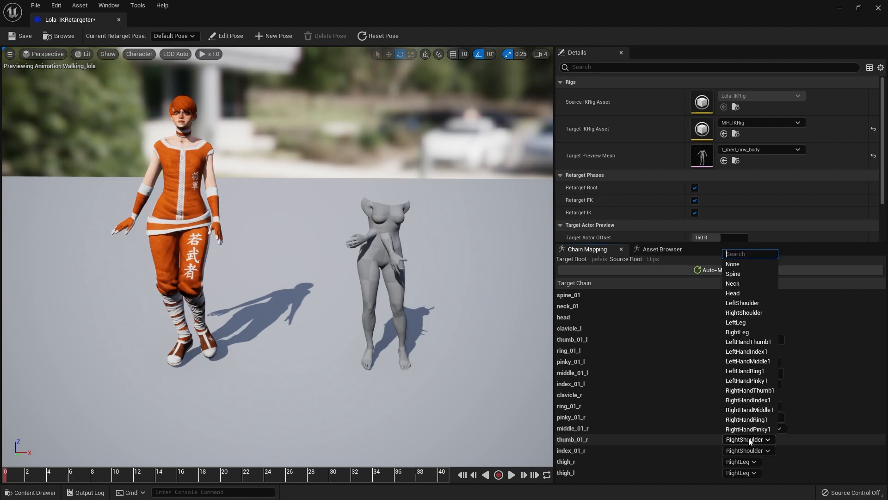
{"action": "left_click", "coordinate": [751, 391]}
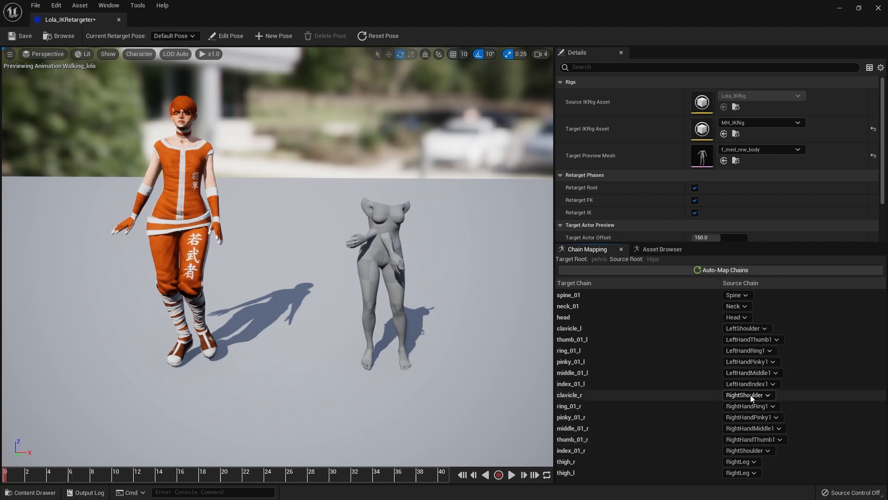
{"action": "left_click", "coordinate": [741, 448]}
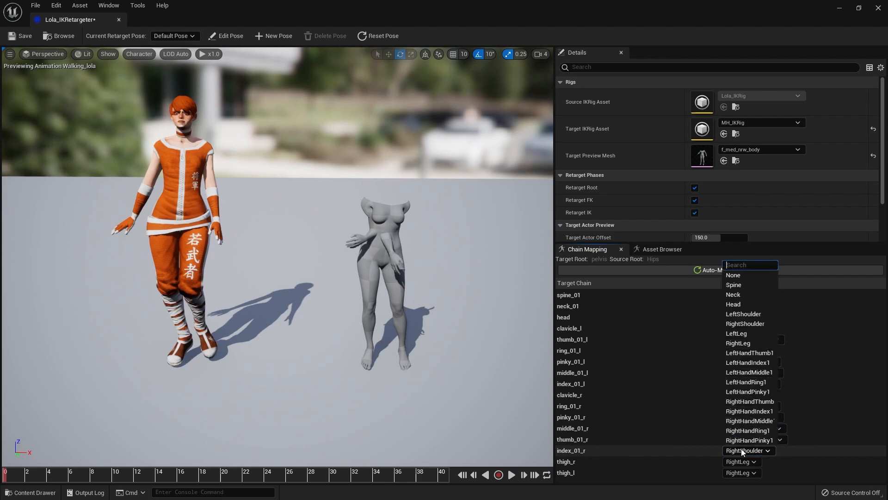
{"action": "left_click", "coordinate": [749, 412]}
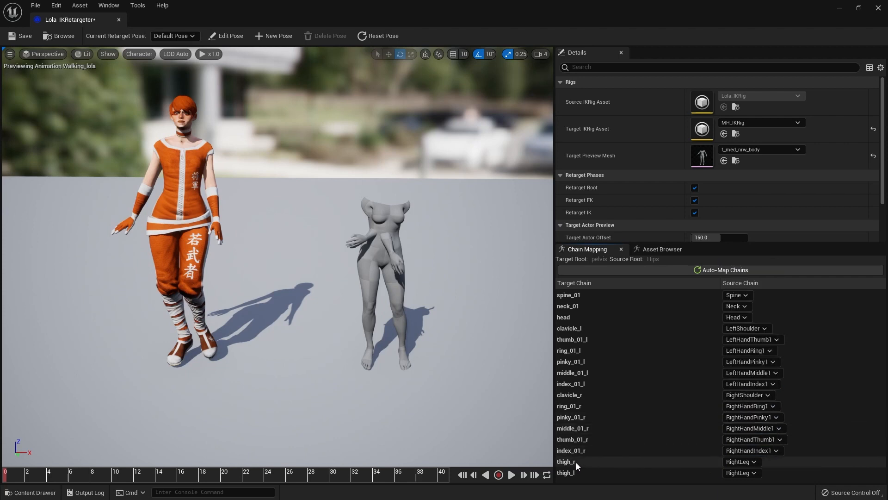
{"action": "left_click", "coordinate": [734, 473]}
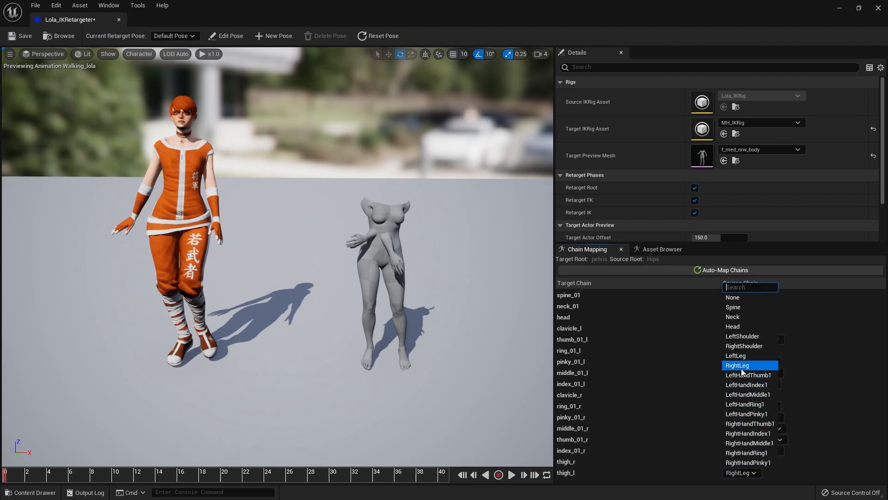
{"action": "left_click", "coordinate": [742, 356]}
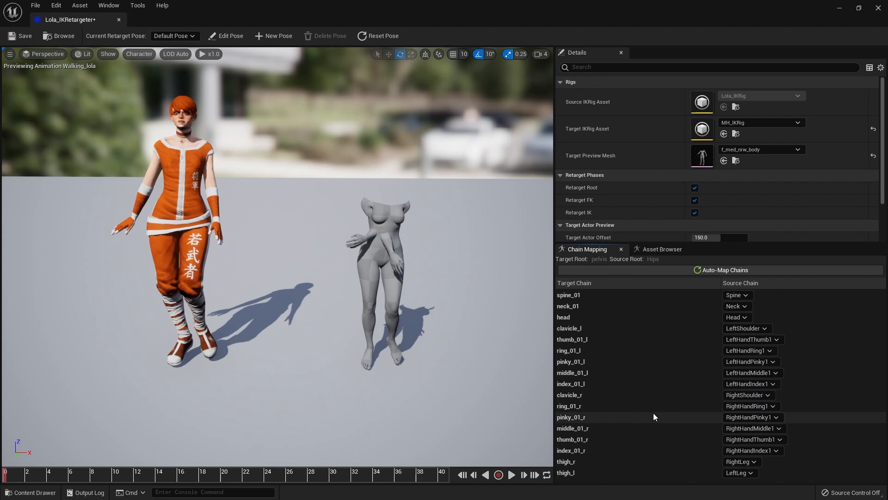
Play Walking_lola on both characters, then compare their reference poses with the animation's first frame.
{"action": "left_click", "coordinate": [511, 475]}
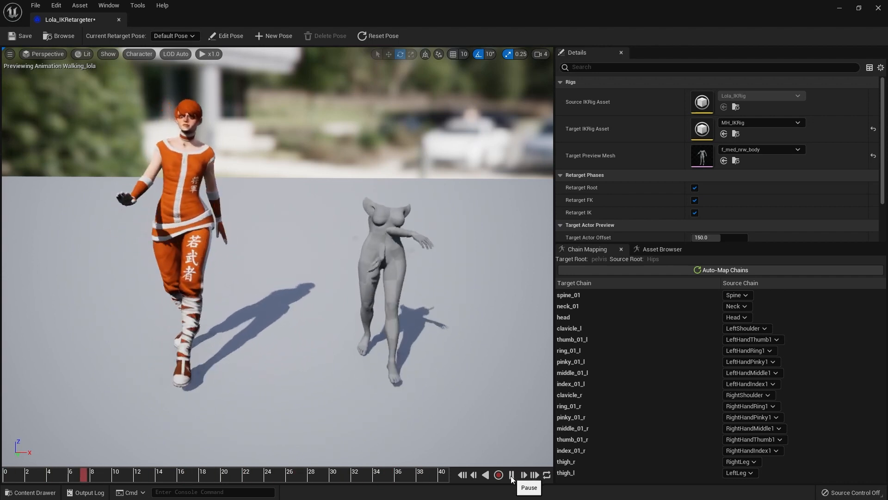
{"action": "left_click", "coordinate": [512, 475]}
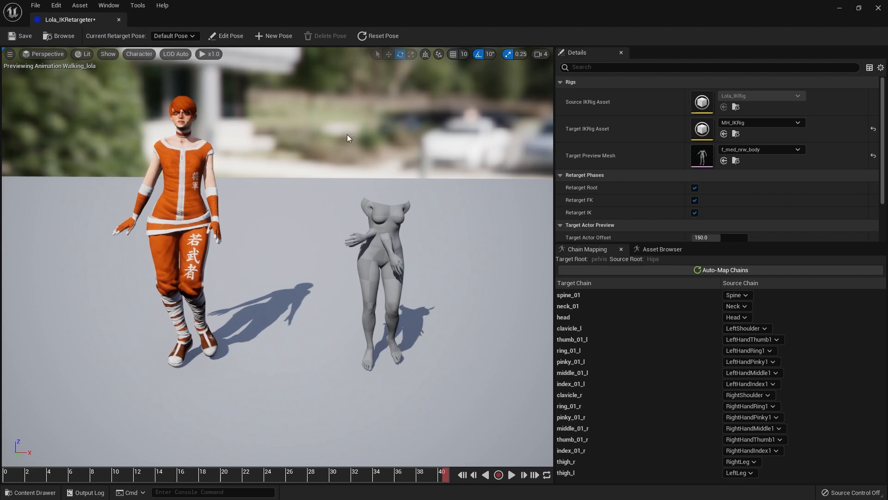
{"action": "left_click", "coordinate": [230, 39]}
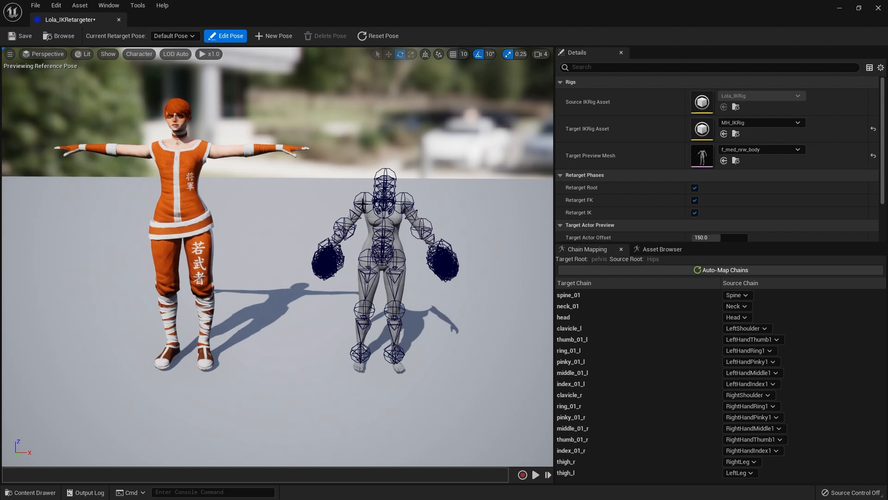
{"action": "left_click", "coordinate": [657, 248]}
{"action": "left_click", "coordinate": [586, 312]}
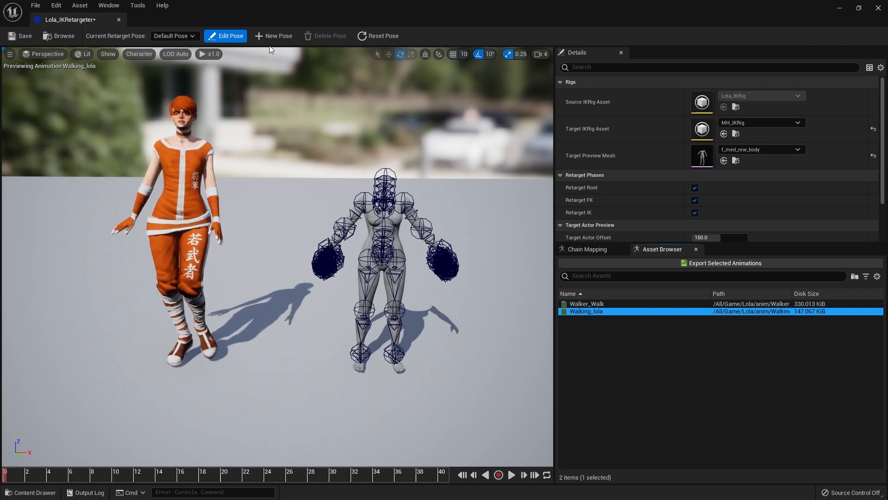
{"action": "left_click", "coordinate": [226, 36]}
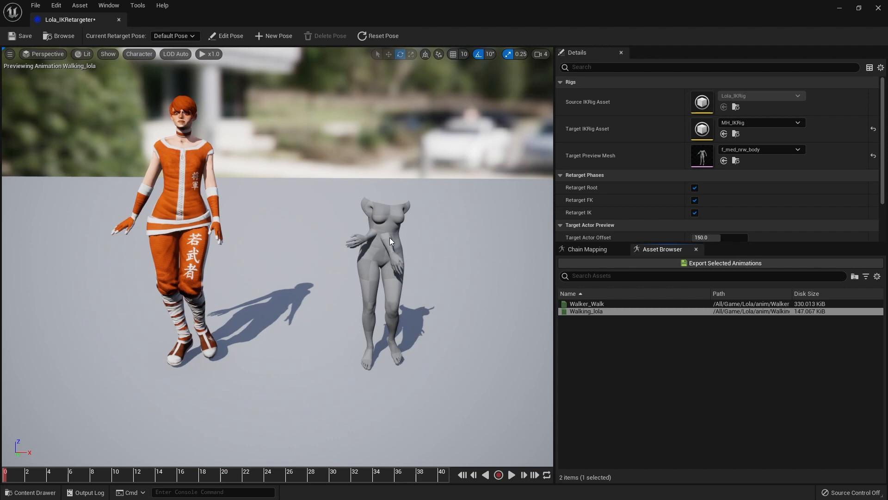
Edit the target's retarget pose with rotation snapping off, rotating both upper arms up to horizontal to match Lola's T-pose.
{"action": "left_click", "coordinate": [229, 37]}
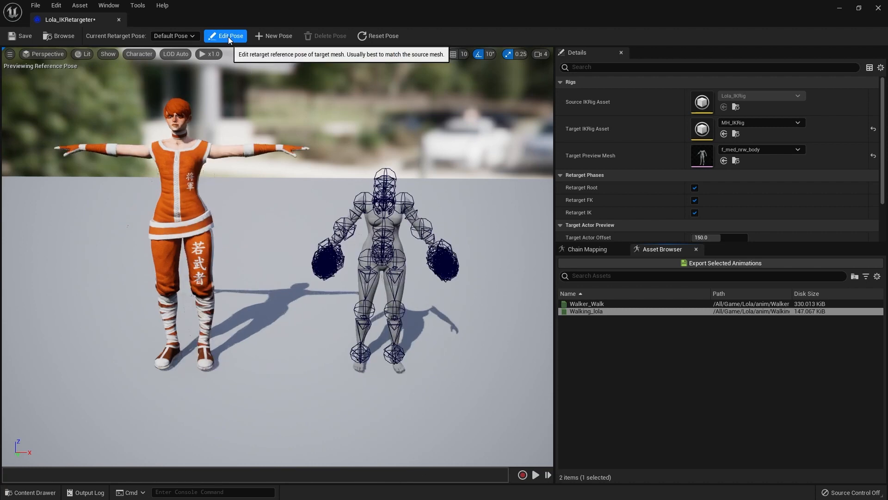
{"action": "left_click", "coordinate": [353, 198]}
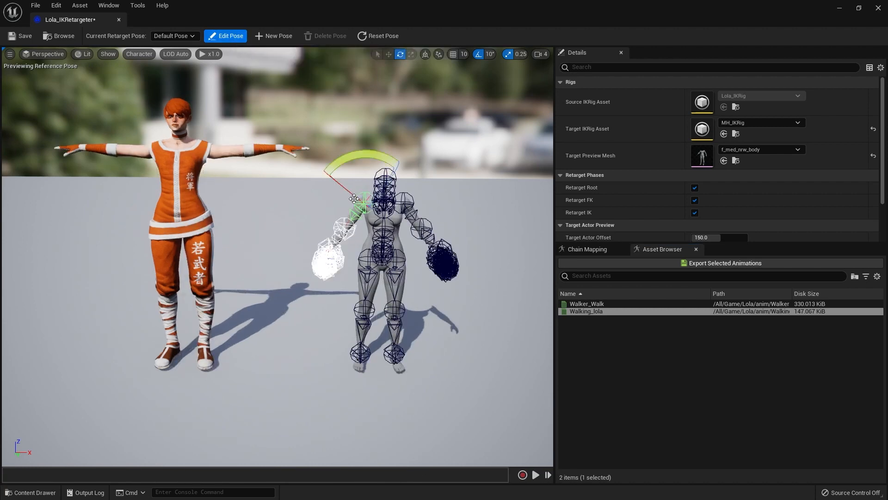
{"action": "left_click", "coordinate": [479, 54]}
{"action": "left_click_drag", "start_coordinate": [330, 157], "coordinate": [340, 205]}
{"action": "left_click", "coordinate": [425, 200]}
{"action": "left_click", "coordinate": [405, 203]}
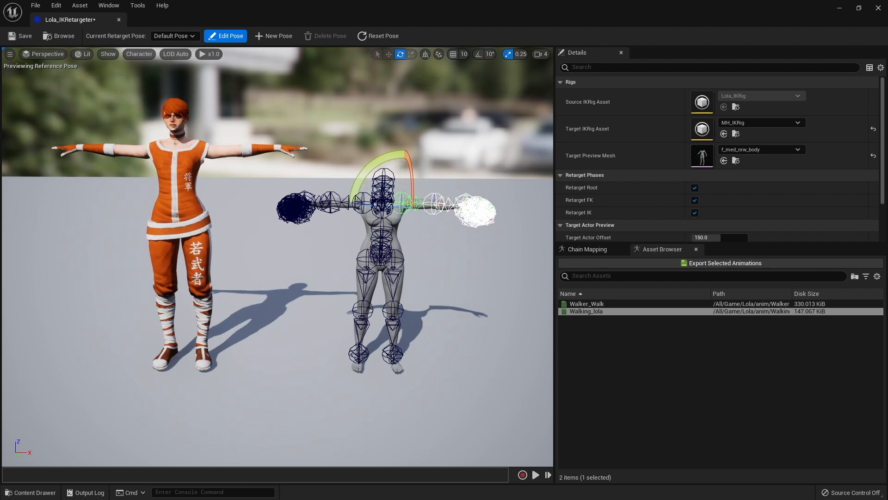
Reduce the Bone Draw Size in the pose edit settings to about 0.97.
{"action": "left_click_drag", "start_coordinate": [884, 149], "coordinate": [883, 194]}
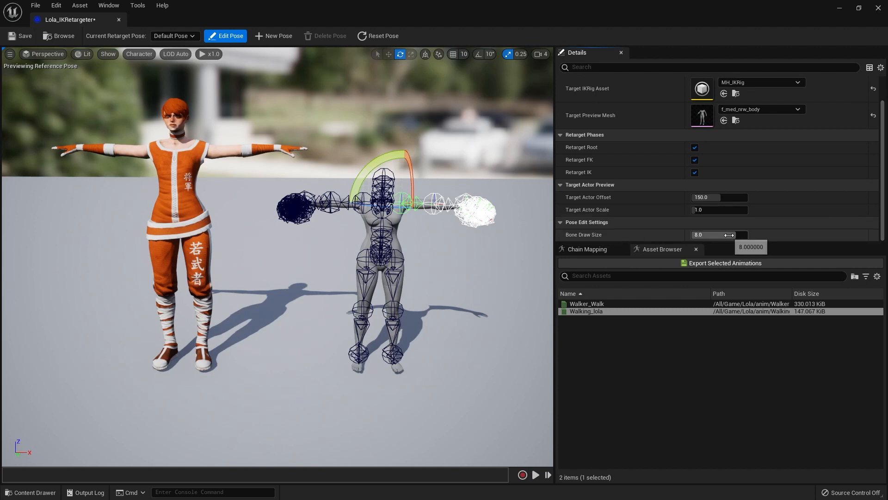
{"action": "left_click_drag", "start_coordinate": [721, 234], "coordinate": [694, 234]}
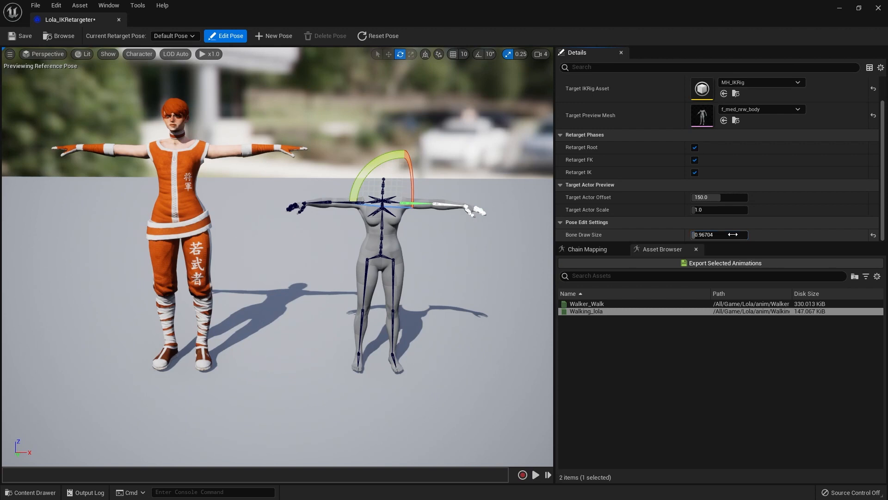
Preview Walking_lola with the edited pose, pause it and scrub back to about frame 2.
{"action": "left_click", "coordinate": [227, 37]}
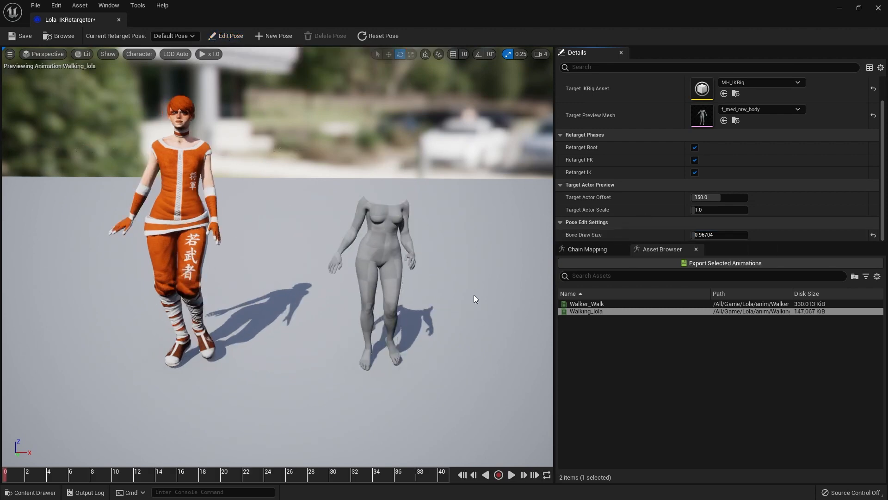
{"action": "left_click", "coordinate": [512, 475]}
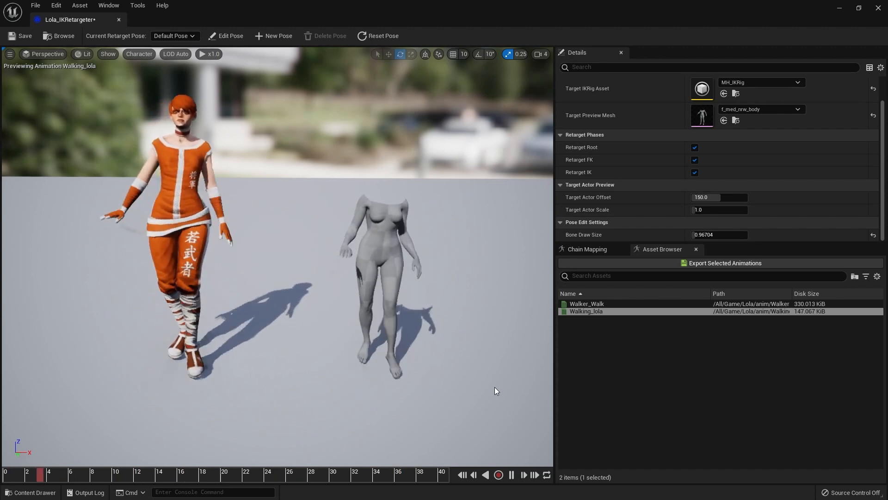
{"action": "left_click", "coordinate": [513, 475]}
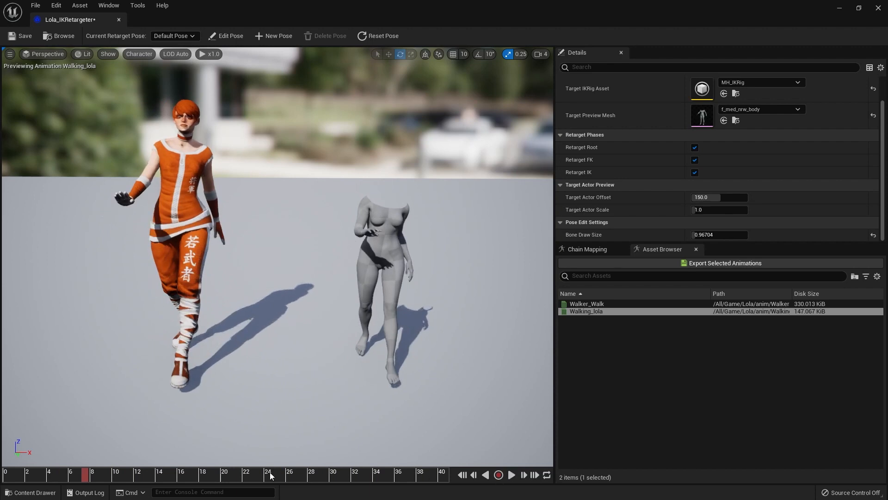
{"action": "left_click_drag", "start_coordinate": [79, 476], "coordinate": [23, 480]}
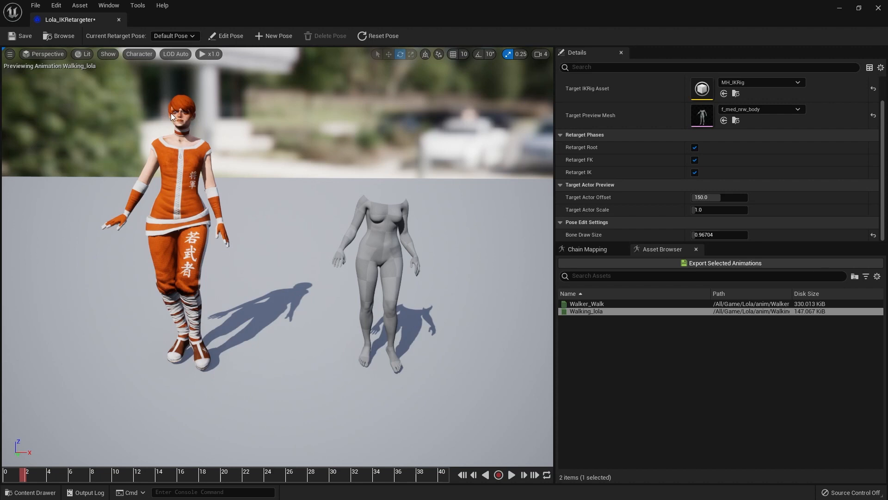
Reopen the target's retarget pose for editing and rotate the right forearm bone to straighten it in line with the upper arm.
{"action": "left_click", "coordinate": [230, 37]}
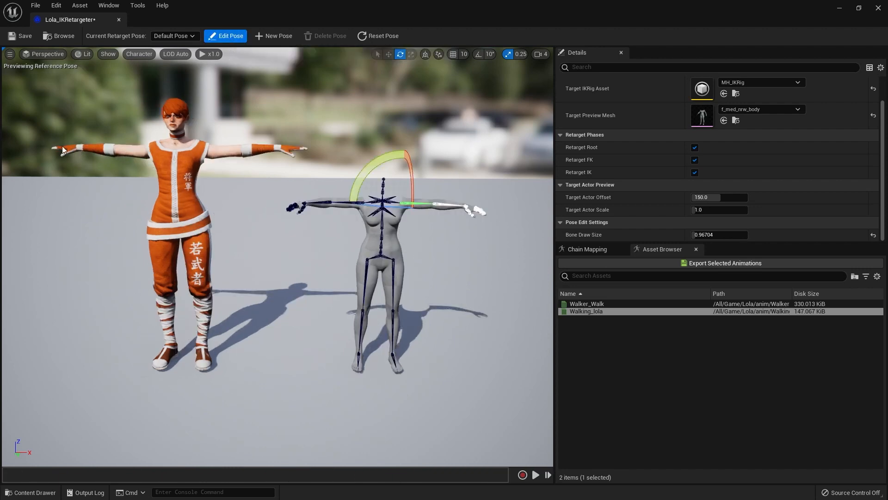
{"action": "scroll", "coordinate": [307, 202], "scroll_direction": "up", "scroll_amount": 3}
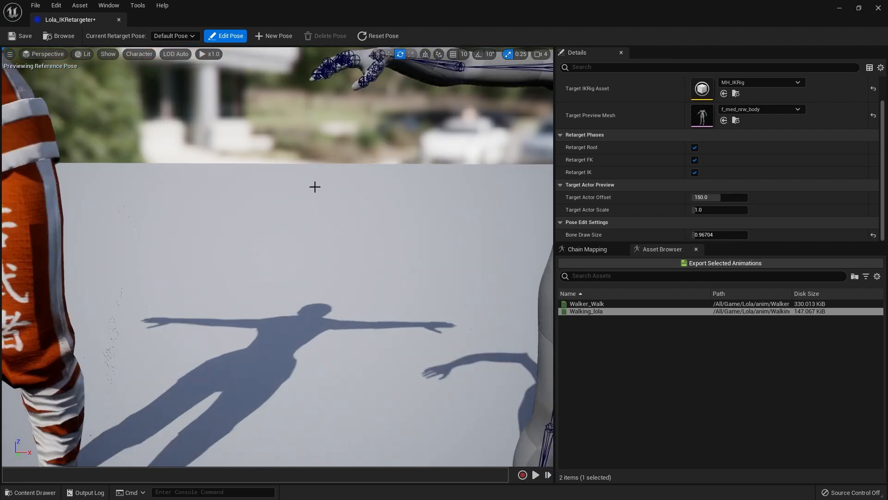
{"action": "scroll", "coordinate": [320, 182], "scroll_direction": "down", "scroll_amount": 1}
{"action": "left_click_drag", "start_coordinate": [345, 180], "coordinate": [345, 238], "text": "alt"}
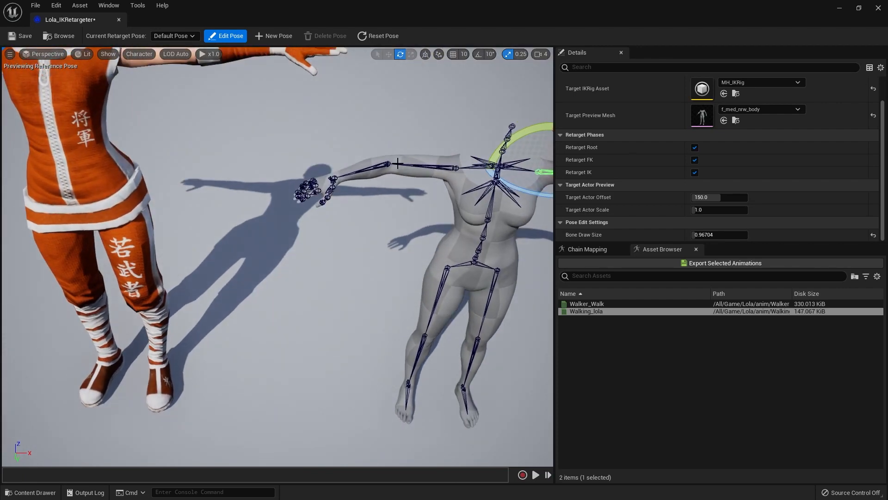
{"action": "left_click", "coordinate": [361, 170]}
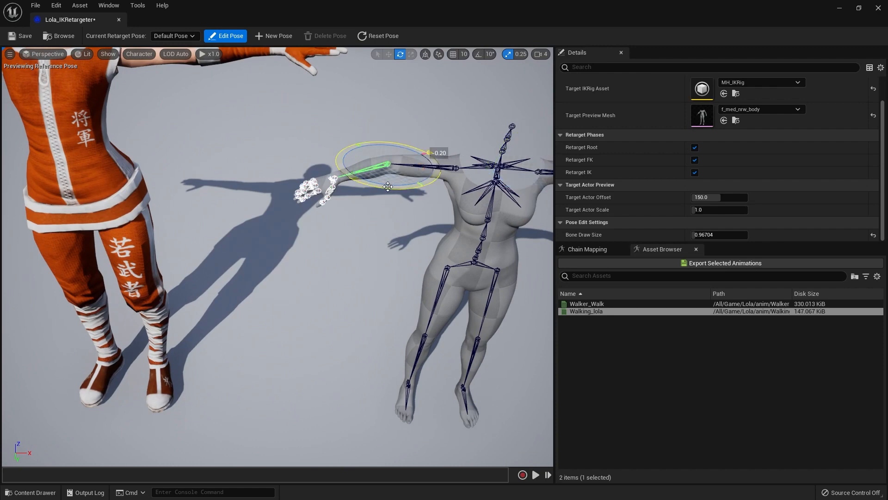
{"action": "left_click_drag", "start_coordinate": [418, 147], "coordinate": [434, 159]}
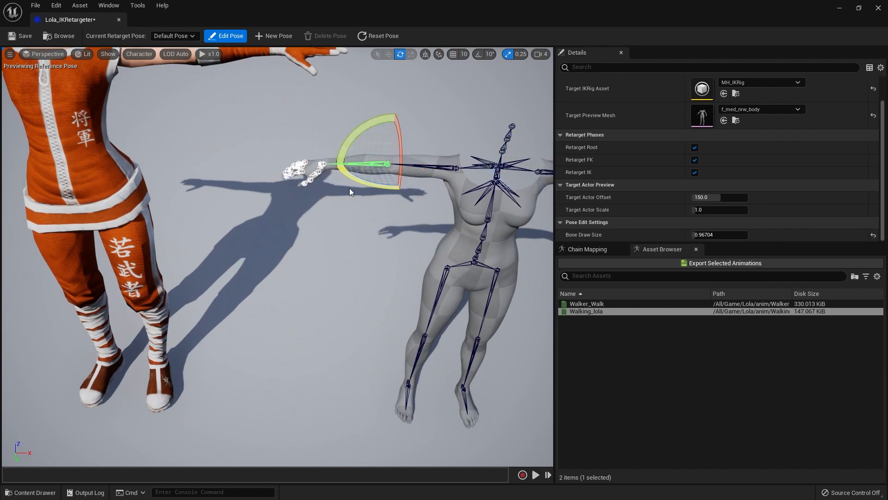
Fine-tune the rotation of the target's right forearm and hand bones in the Top view to align them with the arm.
{"action": "left_click", "coordinate": [322, 162]}
{"action": "left_click_drag", "start_coordinate": [341, 195], "coordinate": [303, 143], "text": "alt"}
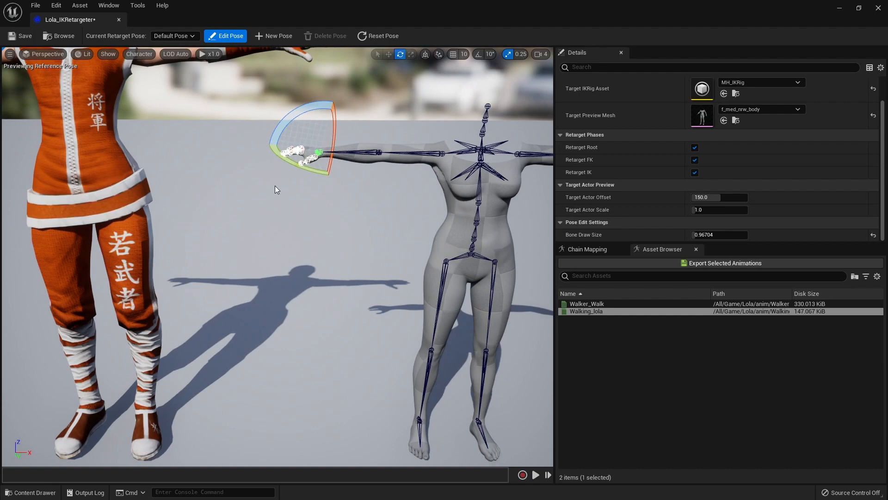
{"action": "middle_click_drag", "start_coordinate": [243, 165], "coordinate": [268, 155]}
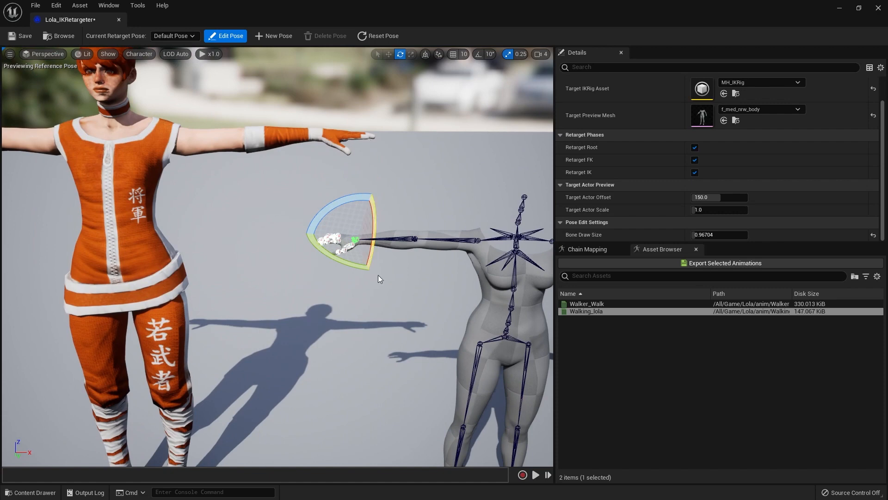
{"action": "left_click", "coordinate": [57, 56]}
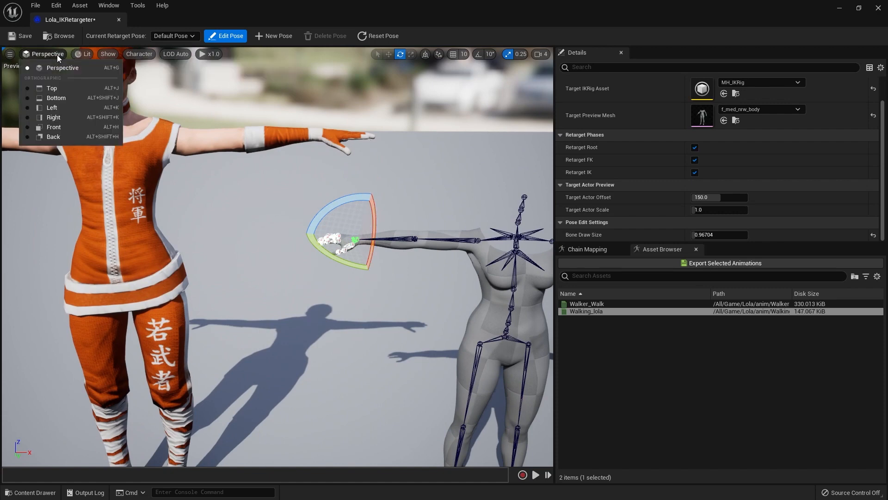
{"action": "left_click", "coordinate": [57, 89]}
{"action": "scroll", "coordinate": [353, 280], "scroll_direction": "up", "scroll_amount": 8}
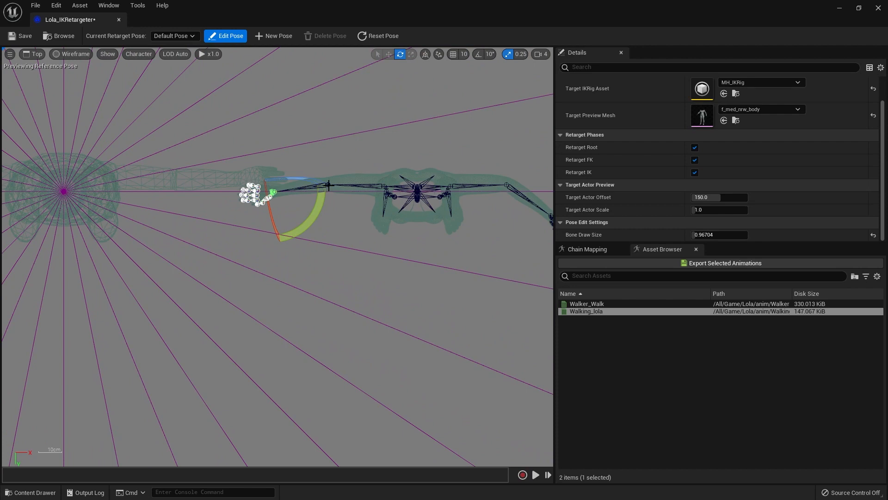
{"action": "left_click_drag", "start_coordinate": [359, 149], "coordinate": [381, 175]}
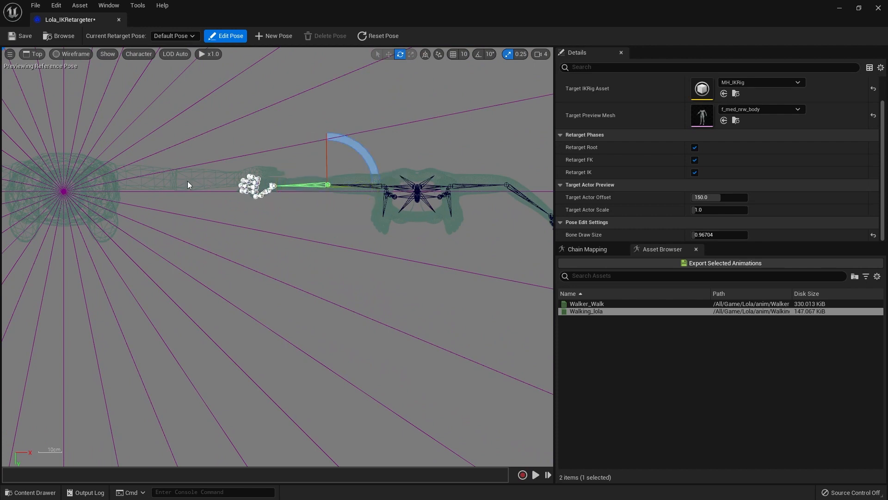
{"action": "left_click", "coordinate": [272, 186]}
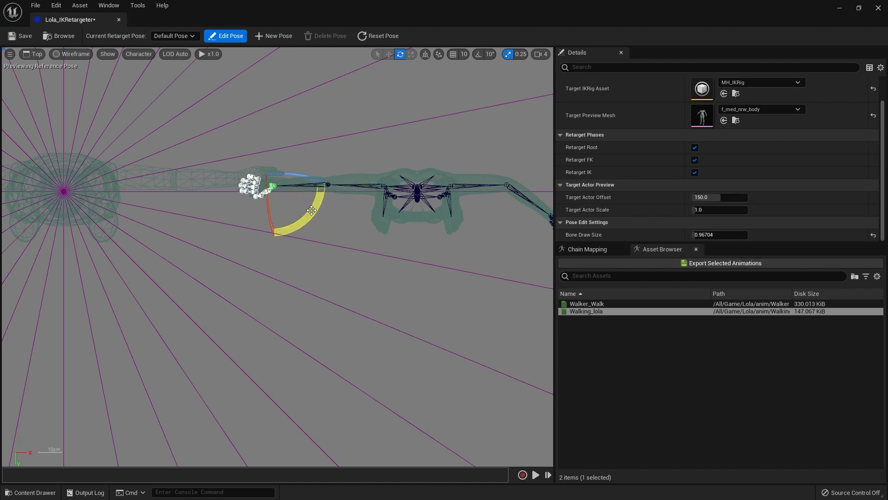
{"action": "left_click_drag", "start_coordinate": [311, 211], "coordinate": [220, 238]}
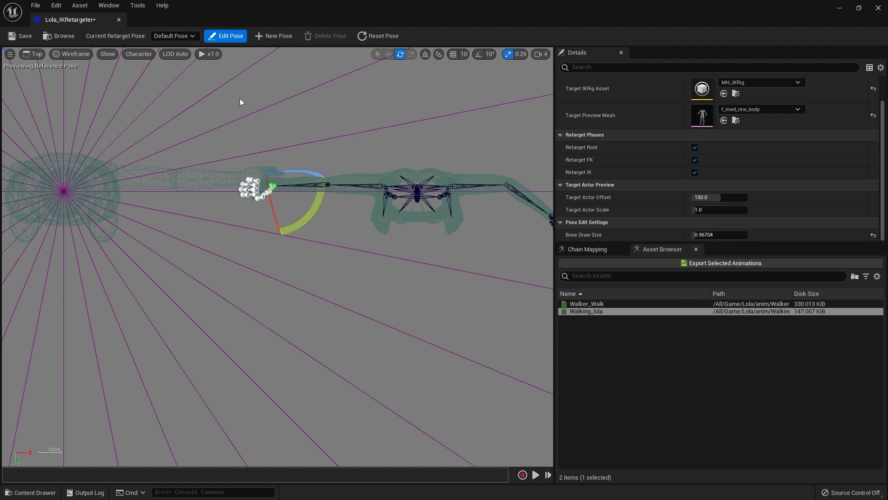
Finish pose editing, inspect both characters in the Perspective view and save the retargeter.
{"action": "left_click", "coordinate": [229, 37]}
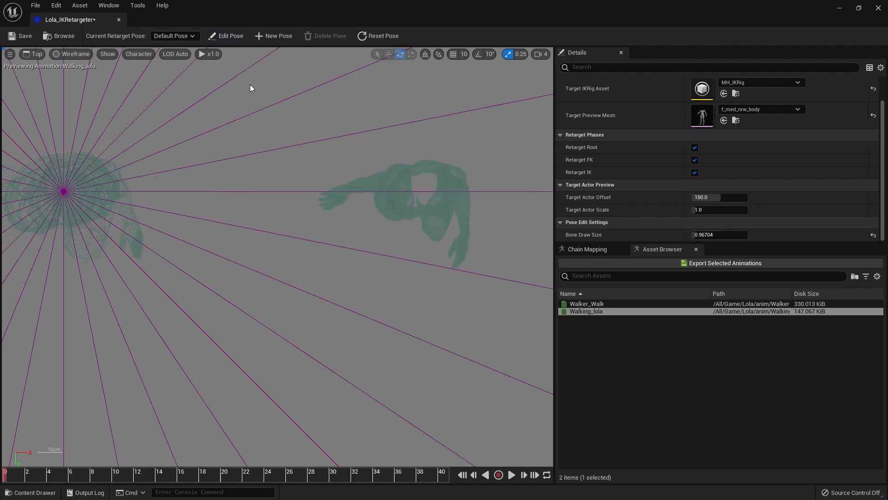
{"action": "left_click", "coordinate": [33, 55]}
{"action": "left_click", "coordinate": [48, 68]}
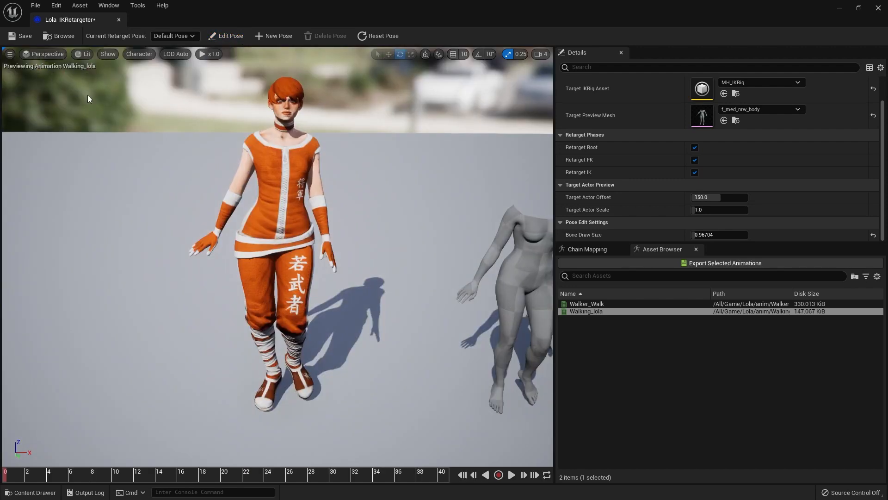
{"action": "left_click_drag", "start_coordinate": [500, 274], "coordinate": [495, 219], "text": "alt"}
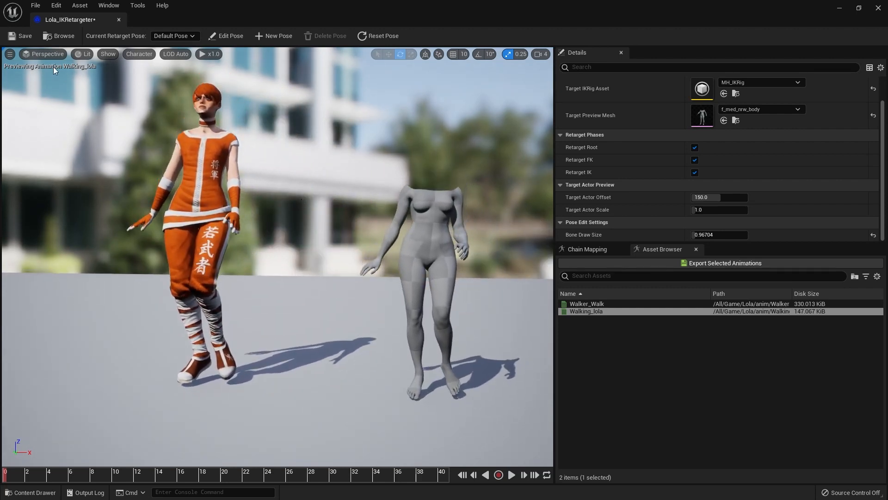
{"action": "left_click", "coordinate": [20, 38]}
Export the retargeted Walking_lola animation to a new folder named Anims inside MetaHumans/Vivian.
{"action": "mouse_move", "coordinate": [595, 305]}
{"action": "left_click", "coordinate": [716, 263]}
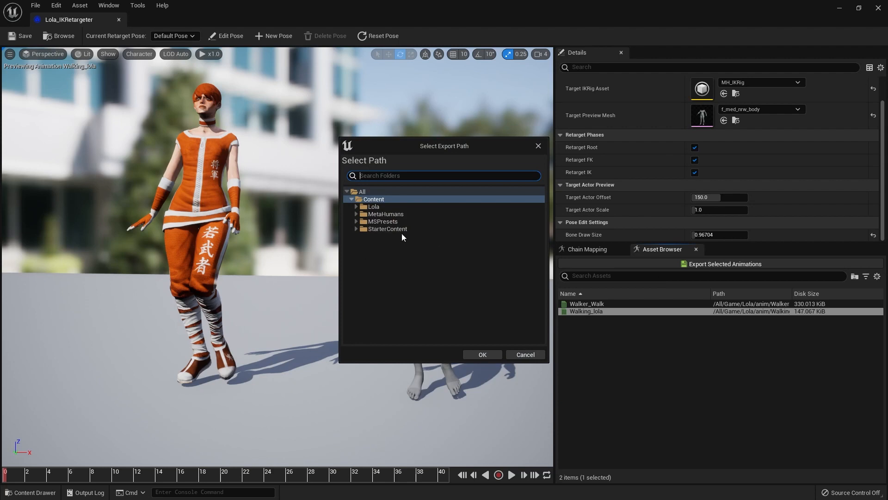
{"action": "left_click", "coordinate": [356, 214]}
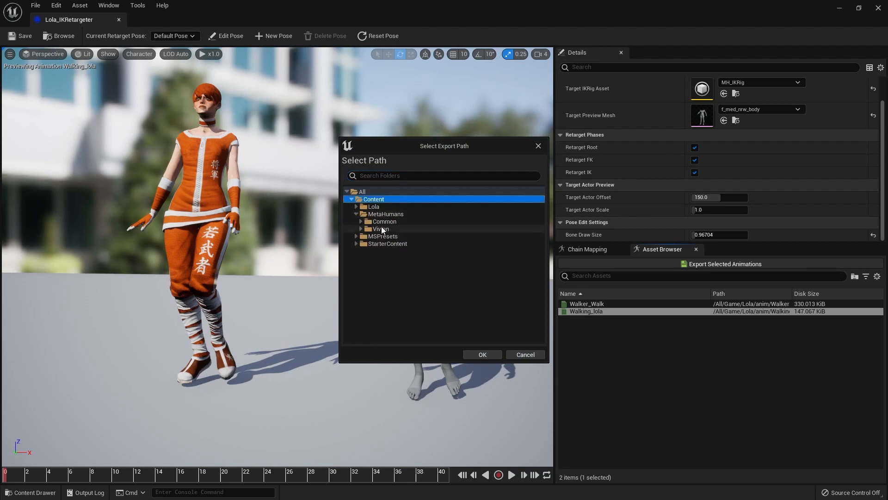
{"action": "left_click", "coordinate": [381, 229]}
{"action": "left_click", "coordinate": [361, 228]}
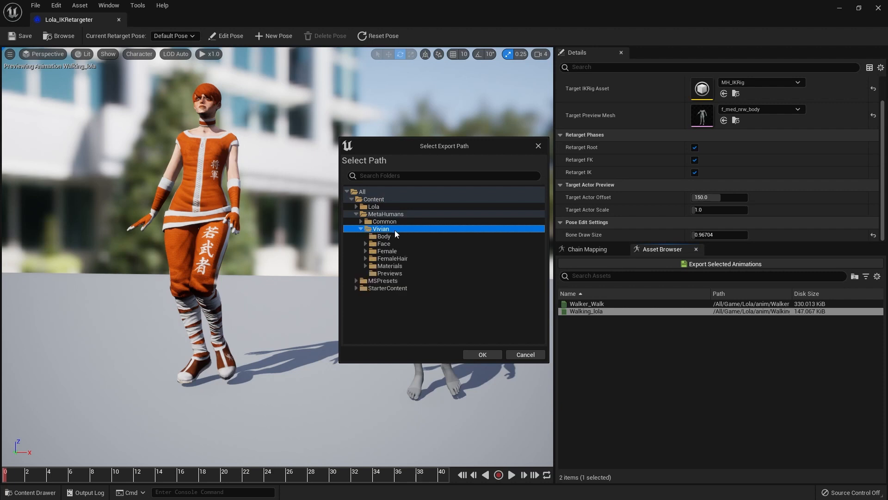
{"action": "right_click", "coordinate": [441, 230]}
{"action": "left_click", "coordinate": [467, 238]}
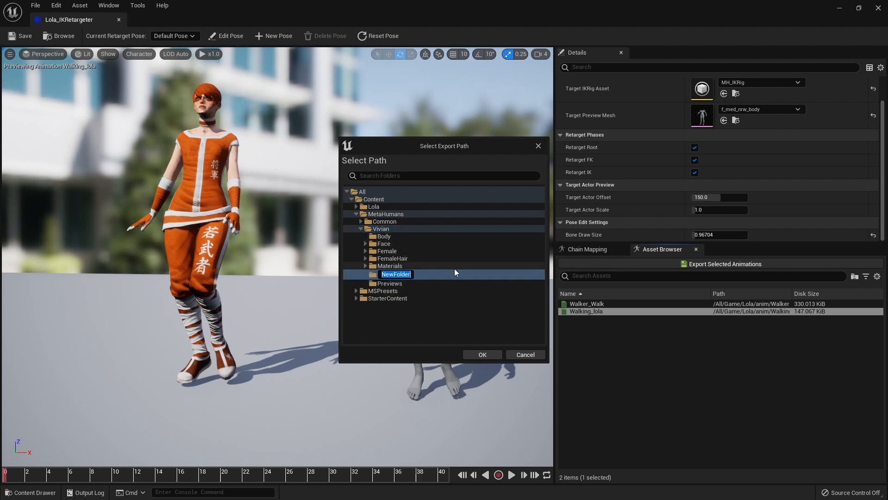
{"action": "type", "text": "Anims"}
{"action": "key", "text": "Return"}
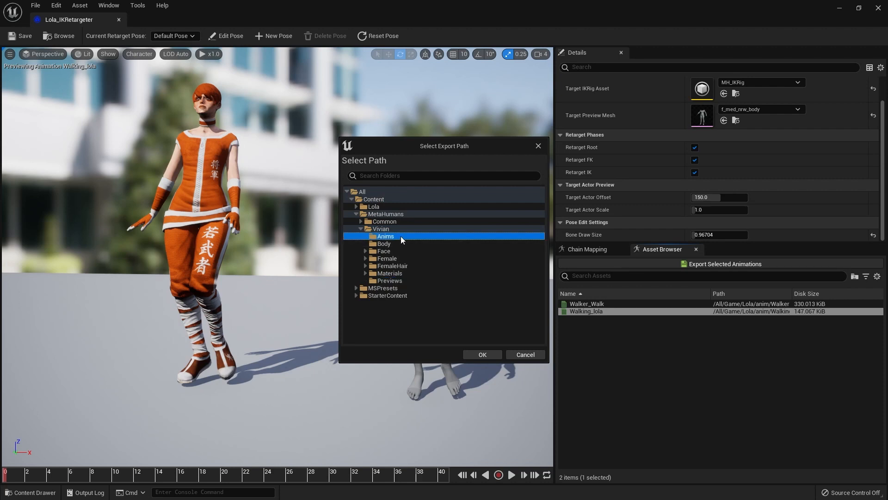
{"action": "left_click", "coordinate": [484, 355]}
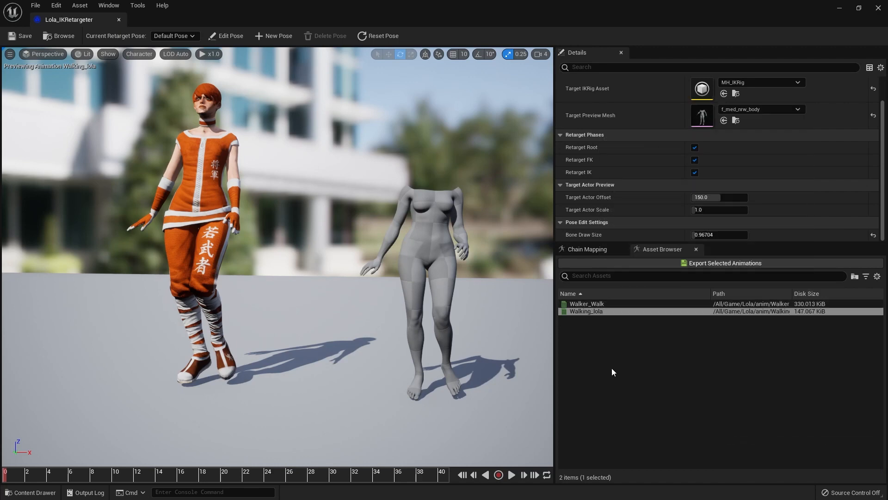
Close the retargeter and start duplicating and retargeting Walker_Walk from Lola's anim folder, using Lola_IKRetargeter.
{"action": "left_click", "coordinate": [118, 20]}
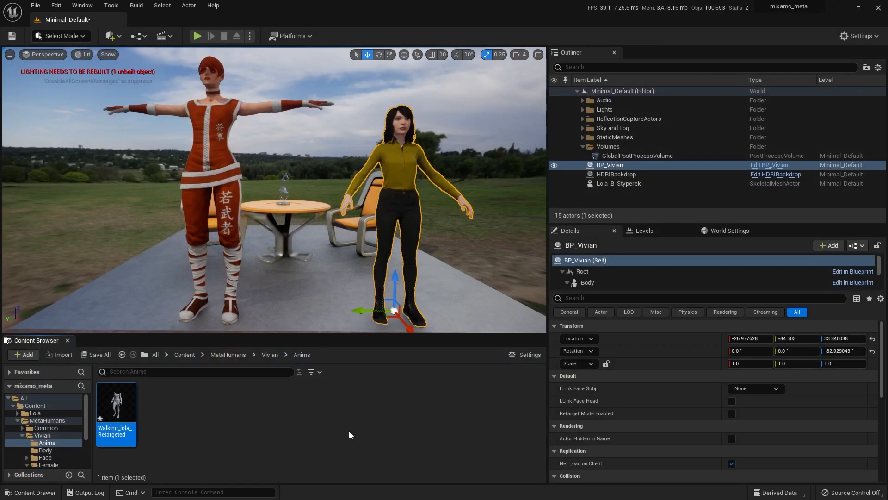
{"action": "left_click", "coordinate": [41, 414]}
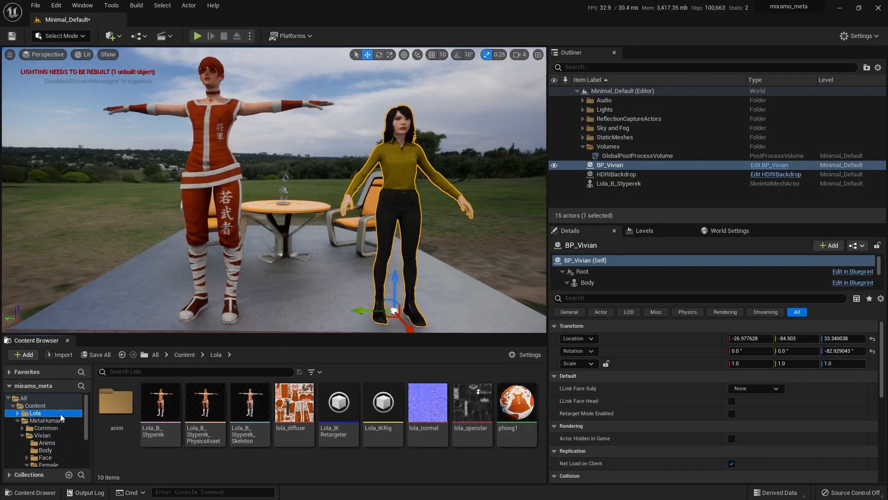
{"action": "double_click", "coordinate": [115, 403]}
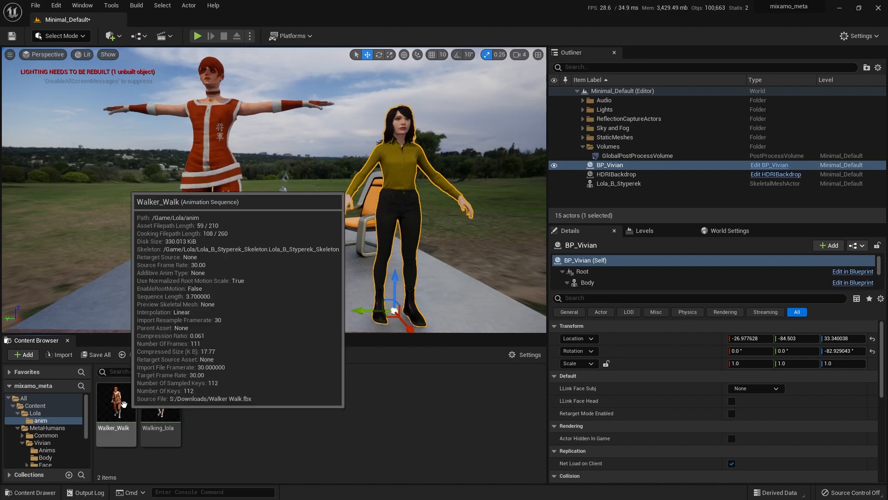
{"action": "right_click", "coordinate": [123, 404]}
{"action": "mouse_move", "coordinate": [229, 148]}
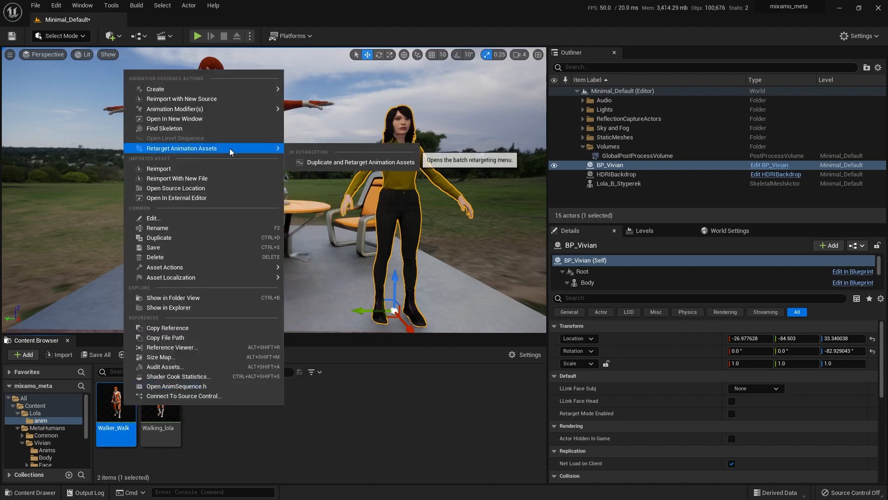
{"action": "left_click", "coordinate": [344, 162]}
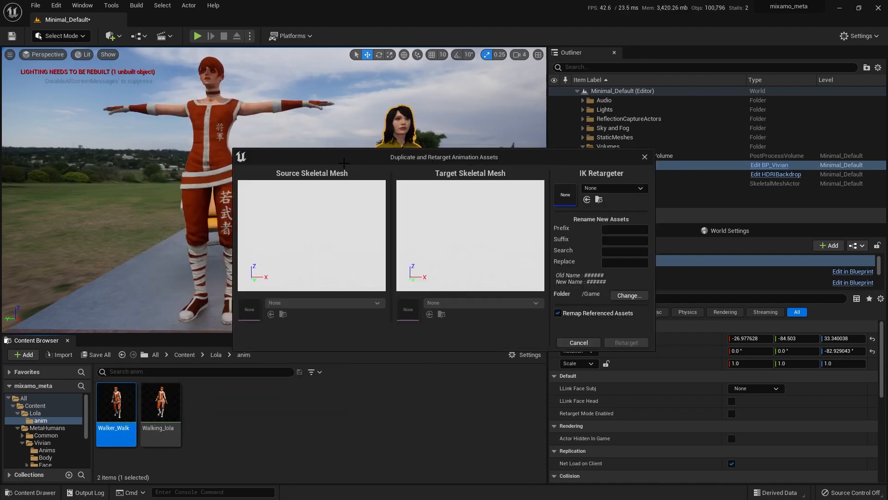
{"action": "left_click", "coordinate": [609, 187]}
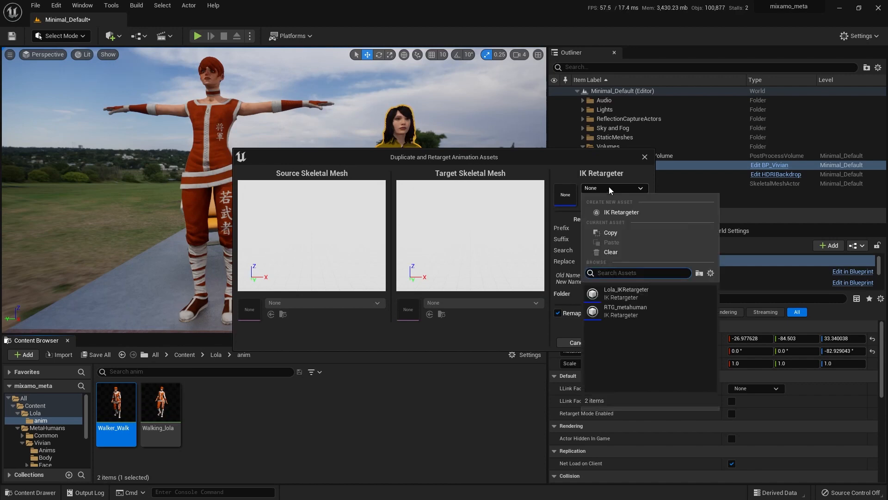
{"action": "left_click", "coordinate": [623, 293]}
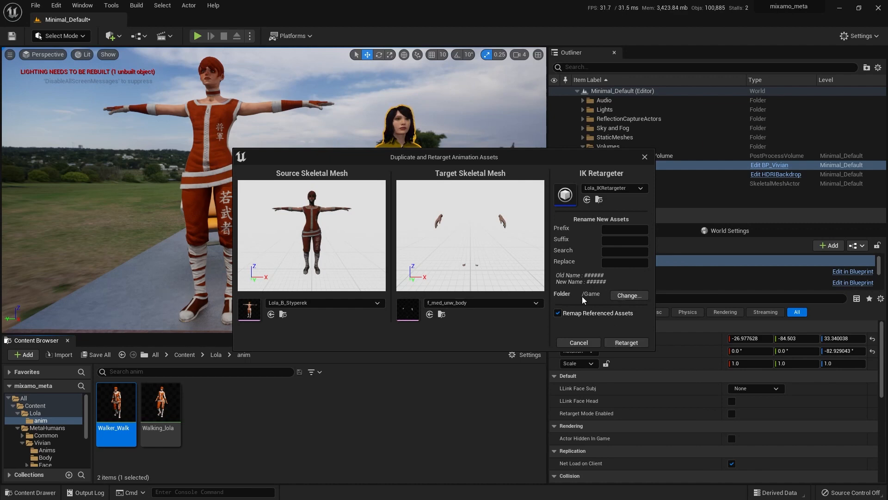
Set the output folder to MetaHumans/Vivian/Anims and retarget the Walker_Walk animation.
{"action": "left_click", "coordinate": [628, 296]}
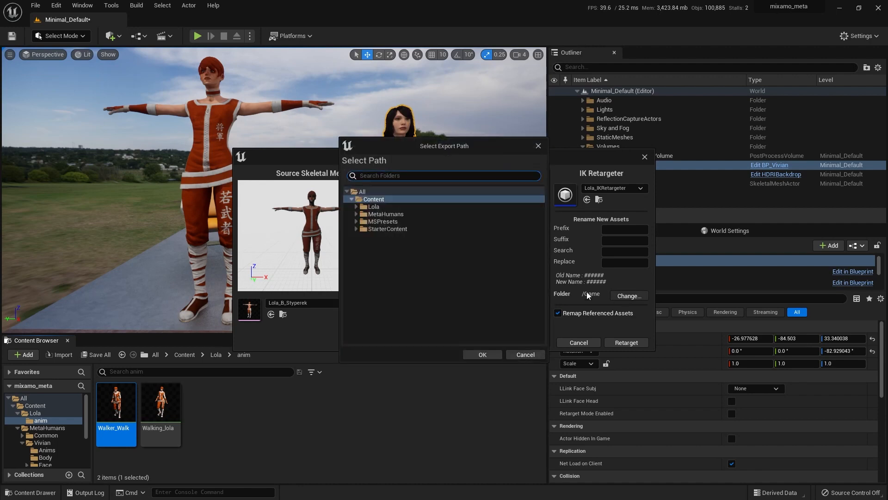
{"action": "left_click", "coordinate": [356, 214]}
{"action": "left_click", "coordinate": [361, 229]}
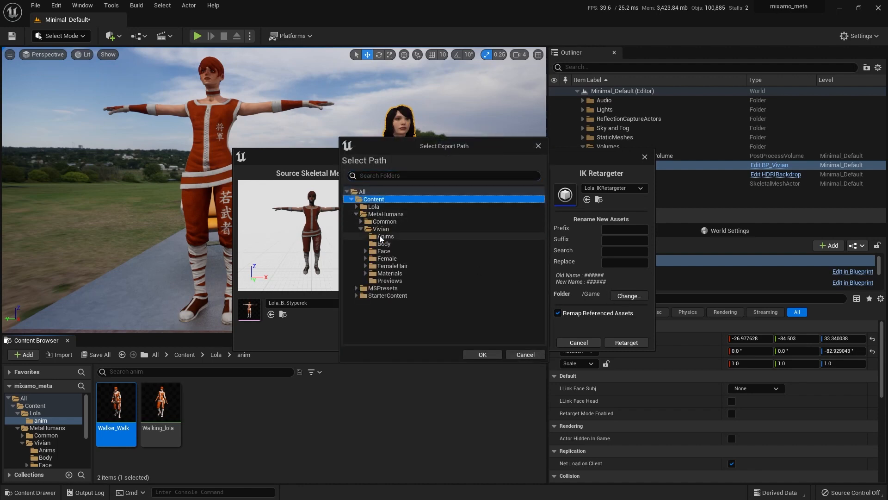
{"action": "left_click", "coordinate": [381, 237]}
{"action": "left_click", "coordinate": [479, 355]}
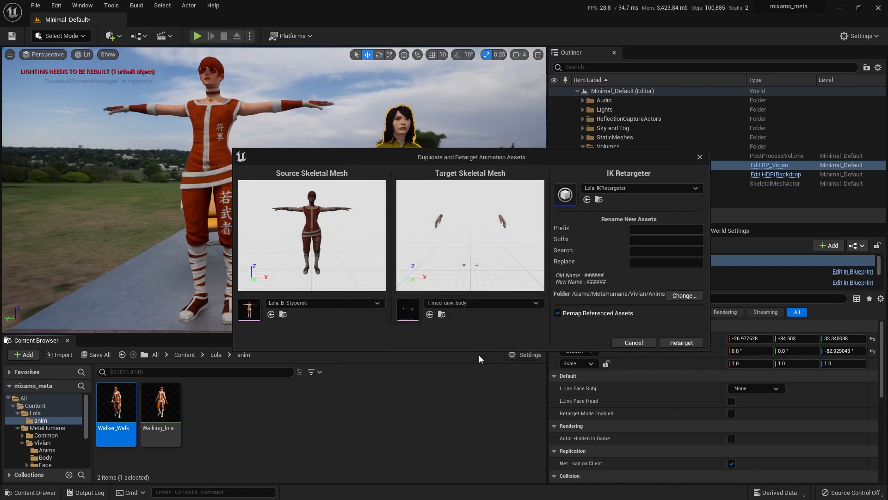
{"action": "left_click", "coordinate": [678, 345]}
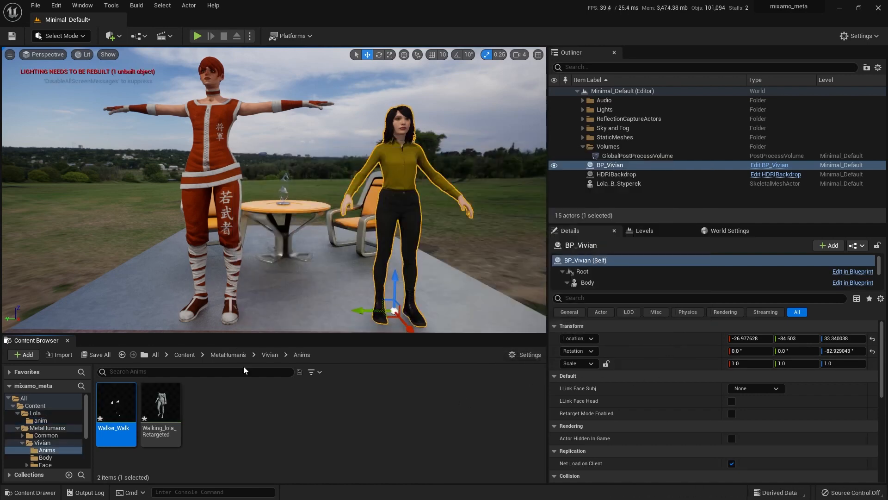
Create a Level Sequence named Shot_01 in the Content folder and open it in Sequencer.
{"action": "left_click", "coordinate": [35, 405]}
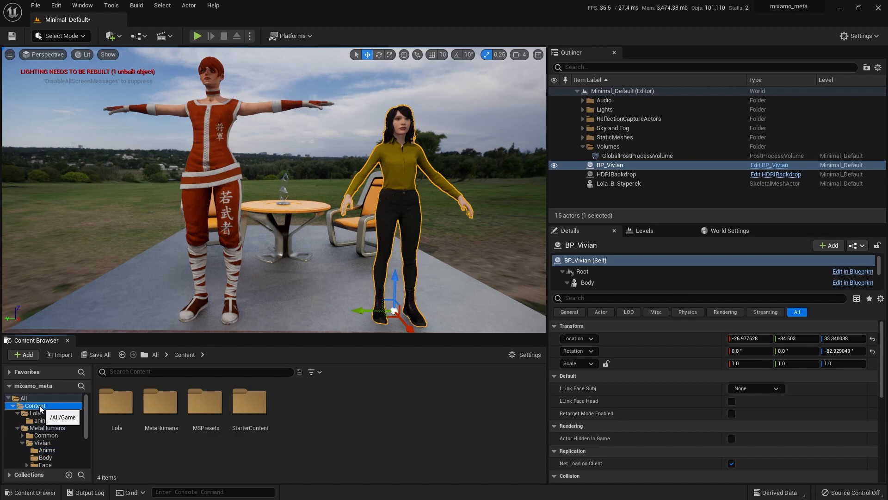
{"action": "right_click", "coordinate": [320, 407]}
{"action": "mouse_move", "coordinate": [365, 235]}
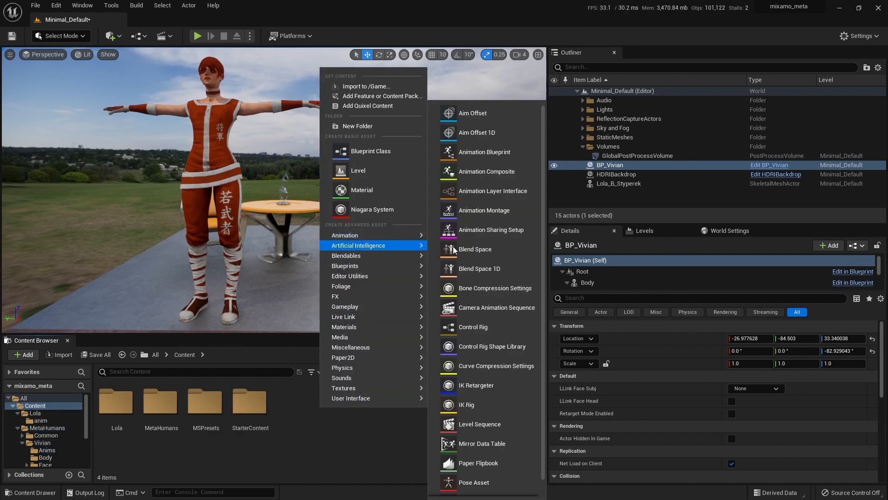
{"action": "left_click", "coordinate": [495, 423]}
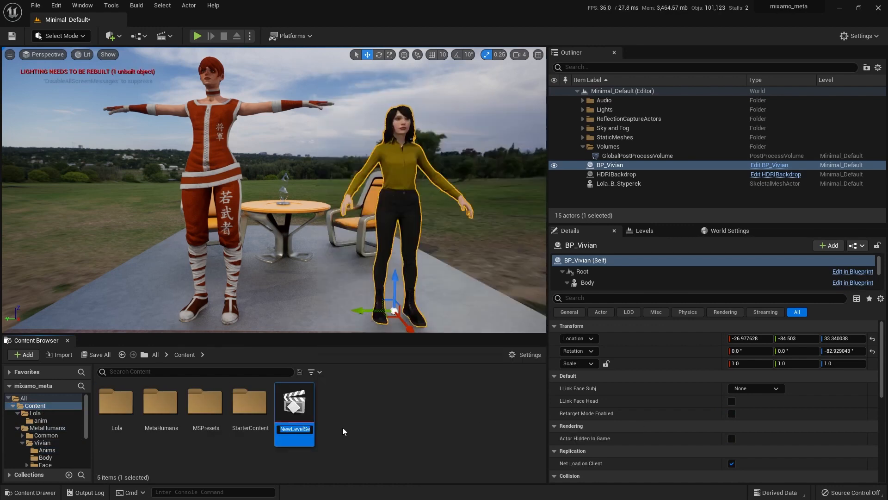
{"action": "double_click", "coordinate": [298, 401]}
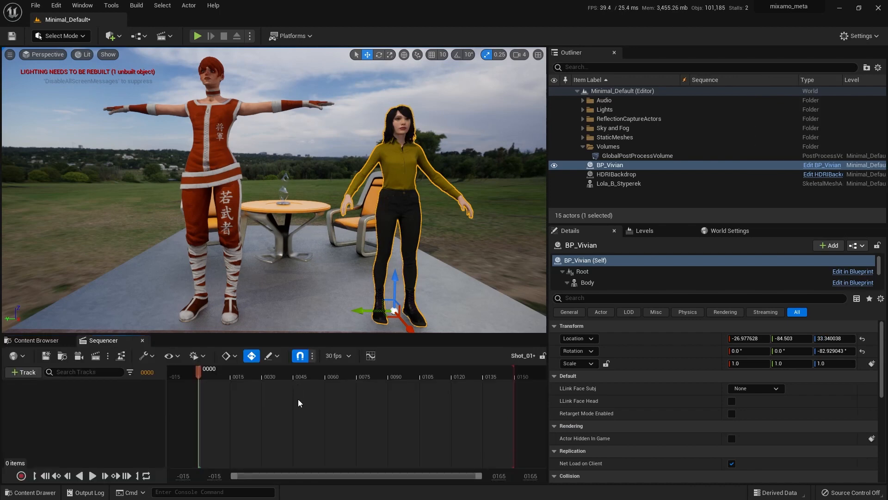
Add the BP_Vivian actor to the Shot_01 sequence.
{"action": "left_click", "coordinate": [25, 373]}
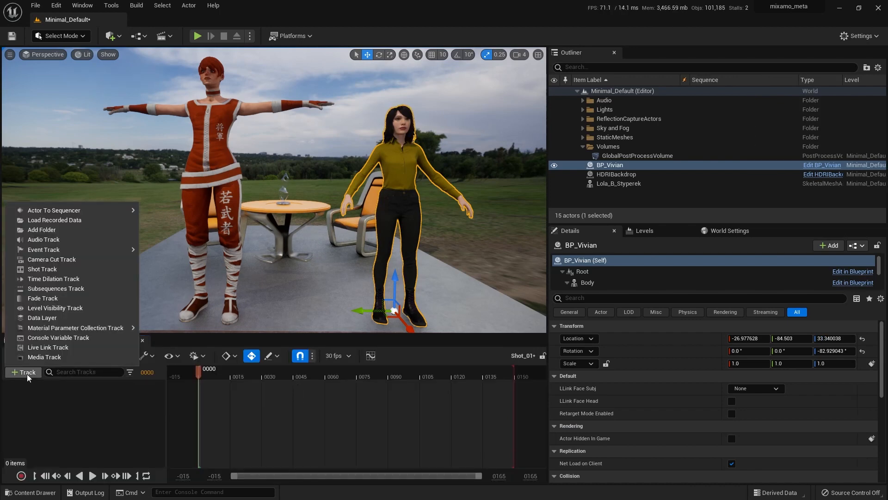
{"action": "mouse_move", "coordinate": [116, 210]}
{"action": "left_click", "coordinate": [177, 213]}
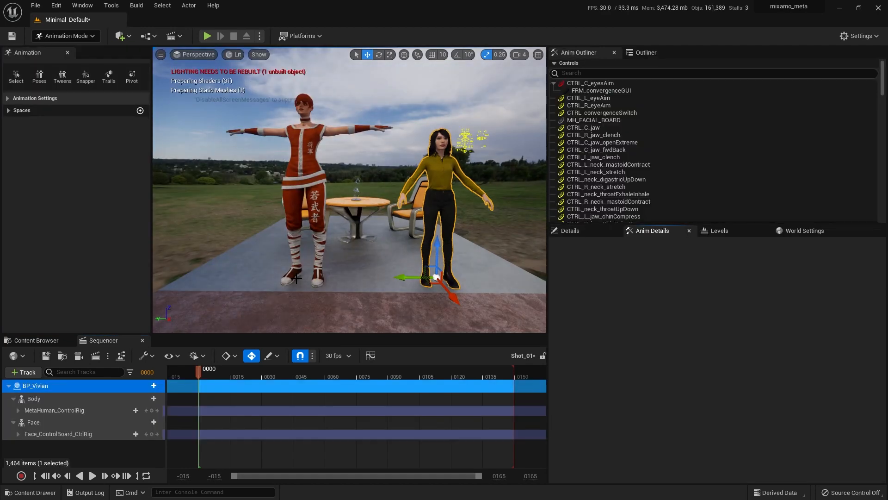
Try raising Vivian's right foot with the foot_r_ik_ctrl control of the body's MetaHuman_ControlRig.
{"action": "left_click", "coordinate": [72, 411]}
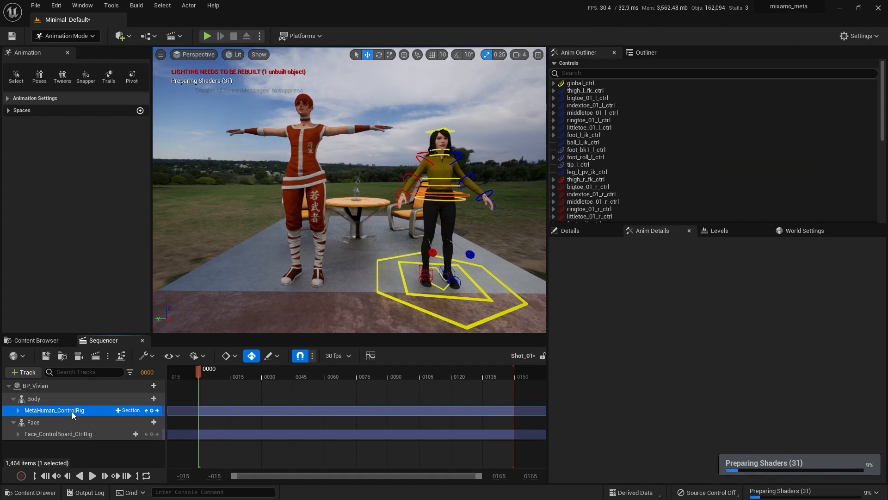
{"action": "left_click", "coordinate": [428, 270]}
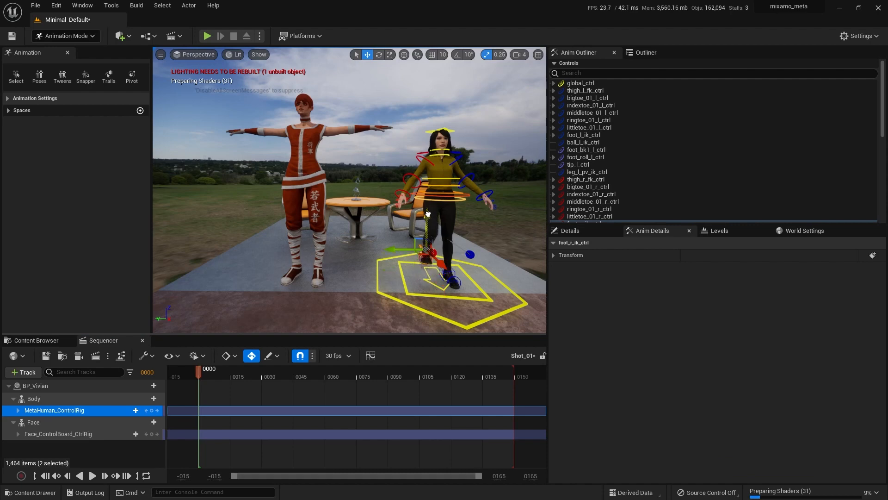
{"action": "left_click_drag", "start_coordinate": [428, 214], "coordinate": [428, 212]}
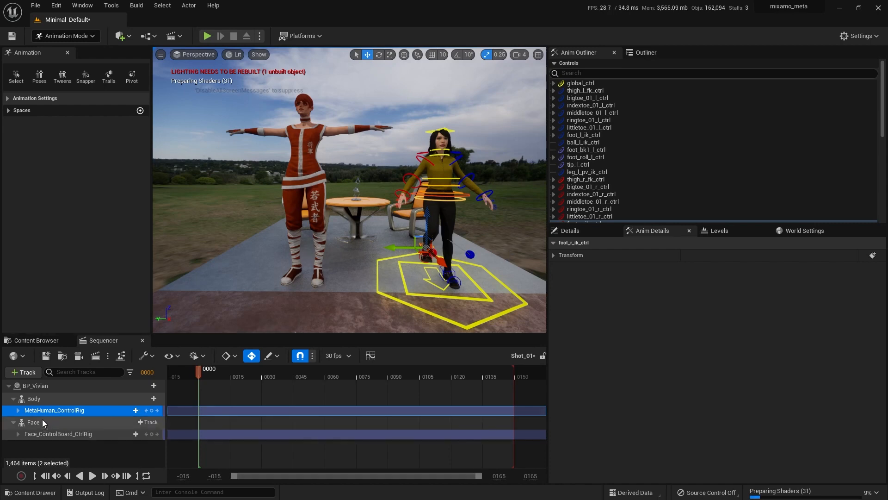
Delete the body's MetaHuman_ControlRig track and add the Walking_lola_Retargeted animation to Body instead.
{"action": "left_click", "coordinate": [52, 411]}
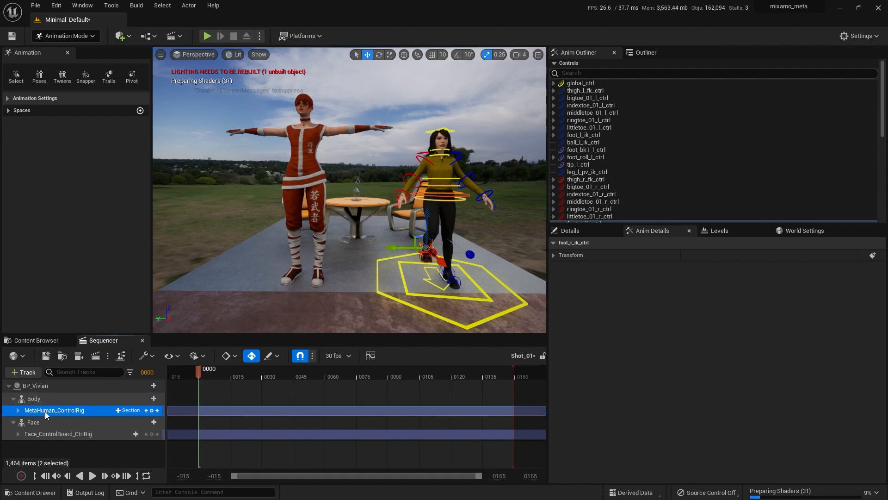
{"action": "key", "text": "Delete"}
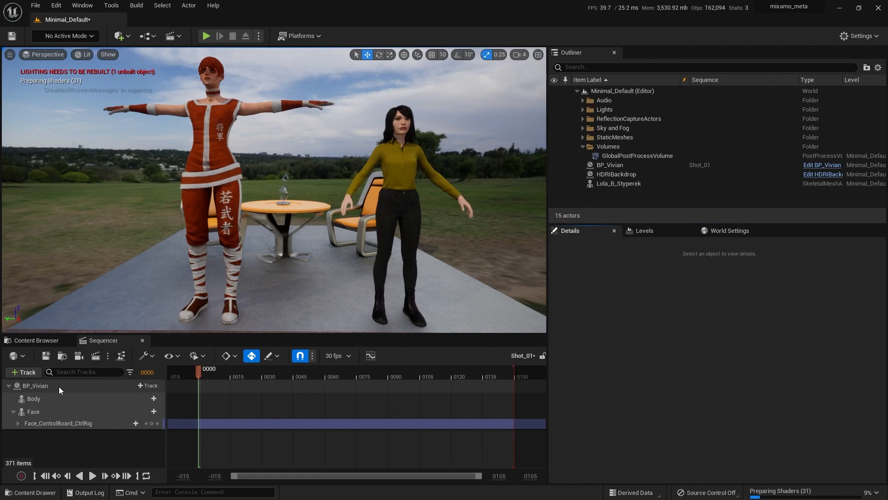
{"action": "left_click", "coordinate": [149, 399]}
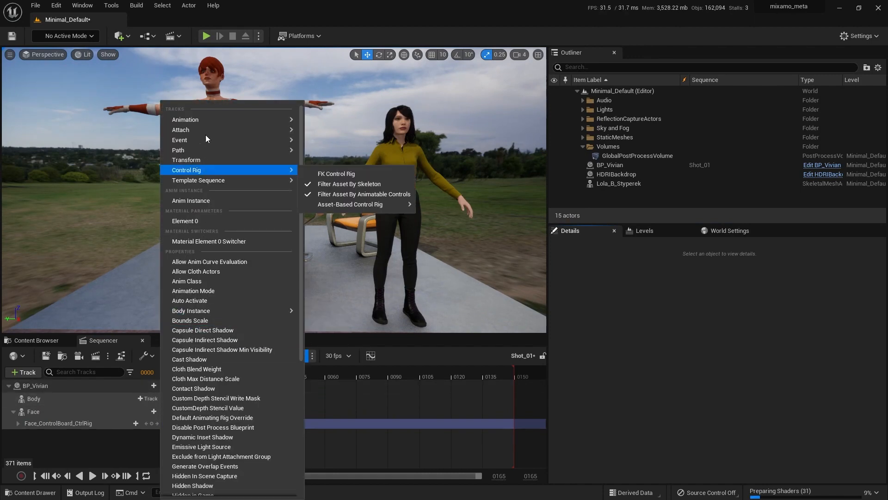
{"action": "mouse_move", "coordinate": [206, 119]}
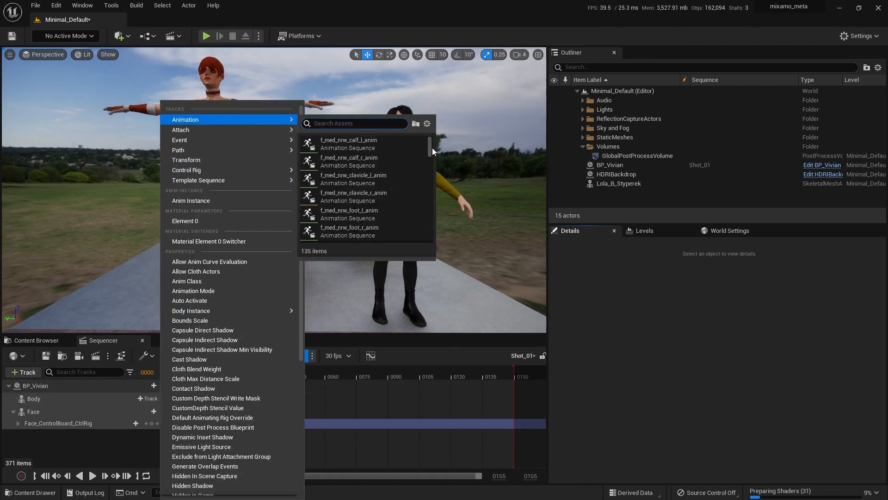
{"action": "left_click_drag", "start_coordinate": [431, 149], "coordinate": [431, 140]}
{"action": "left_click", "coordinate": [347, 123]}
{"action": "type", "text": "walk"}
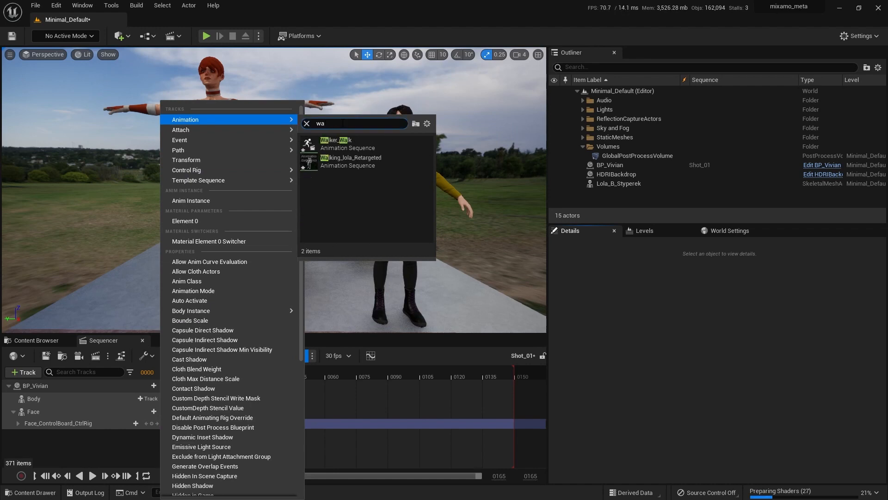
{"action": "mouse_move", "coordinate": [347, 162]}
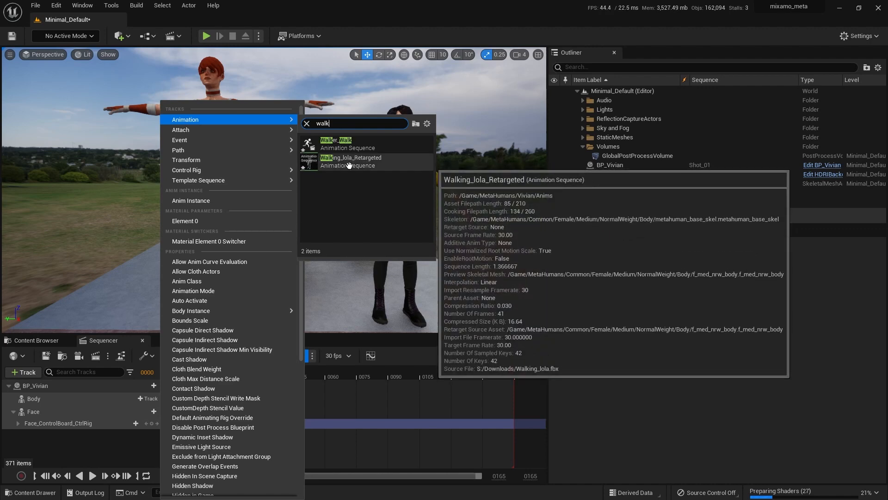
{"action": "left_click", "coordinate": [347, 161]}
Play the sequence, extend the Walking_lola_Retargeted clip to frame 150 so the walk loops, and pause playback.
{"action": "left_click", "coordinate": [92, 477]}
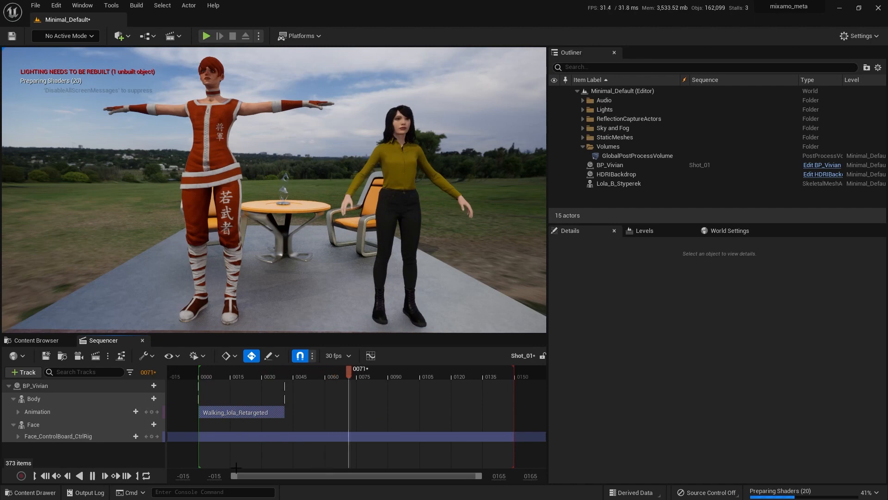
{"action": "left_click_drag", "start_coordinate": [284, 412], "coordinate": [513, 411]}
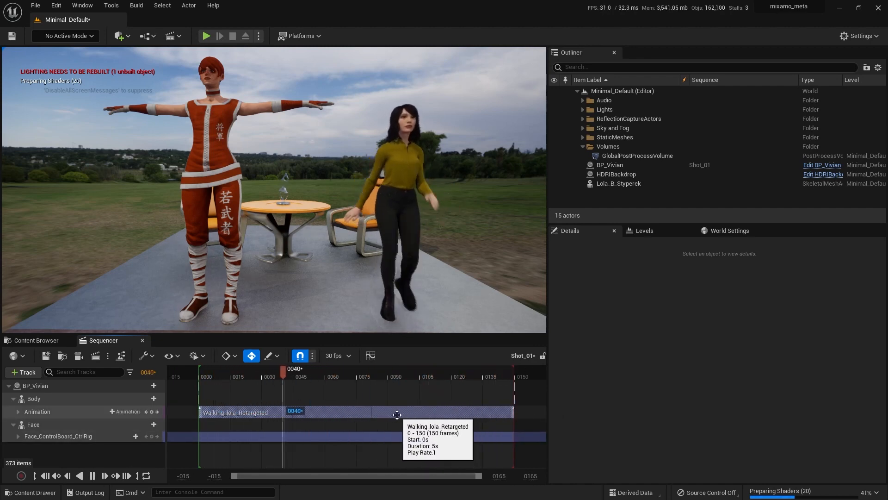
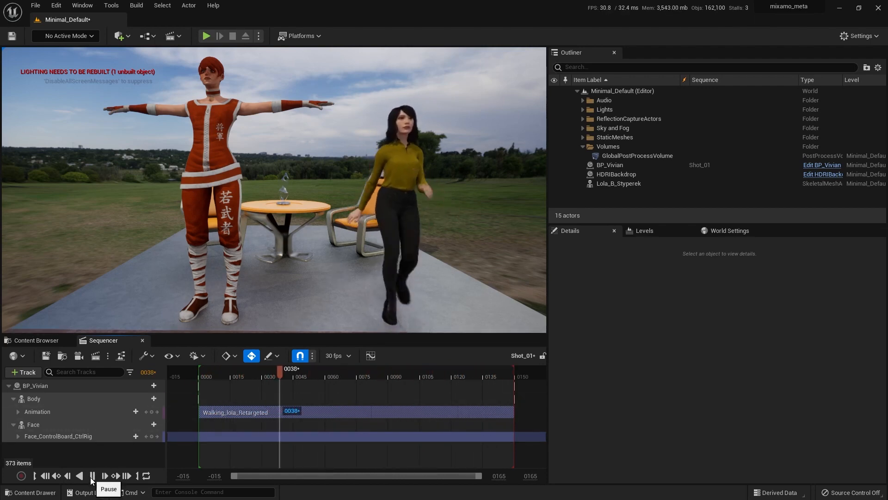
{"action": "left_click", "coordinate": [93, 476]}
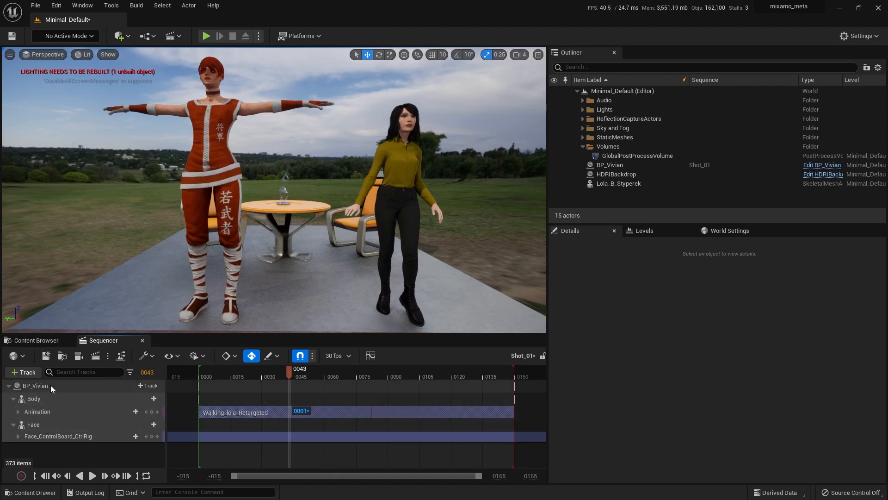
Bake the Body animation to MetaHuman_ControlRig with key reduction off, and scrub the timeline to frame 38.
{"action": "right_click", "coordinate": [36, 401]}
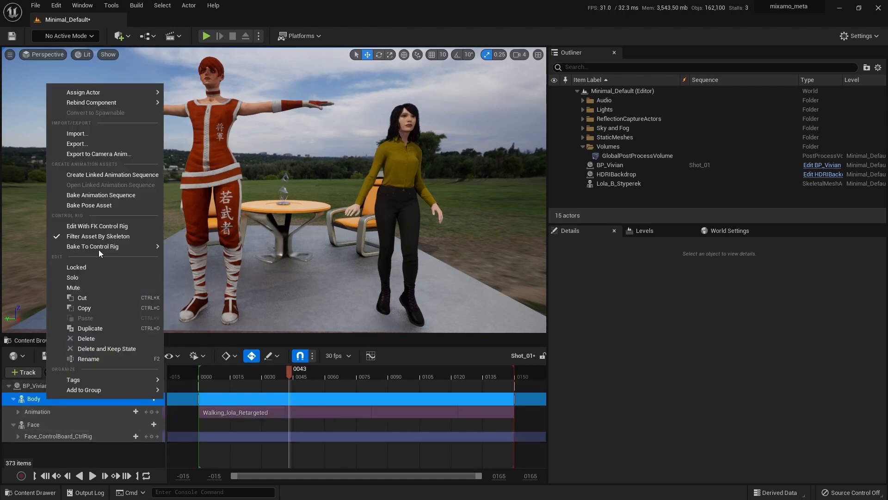
{"action": "mouse_move", "coordinate": [99, 248]}
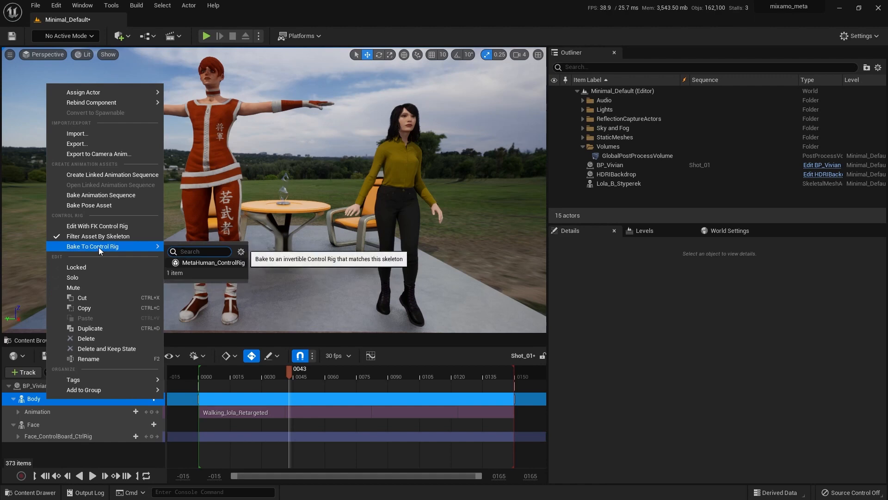
{"action": "left_click", "coordinate": [204, 263]}
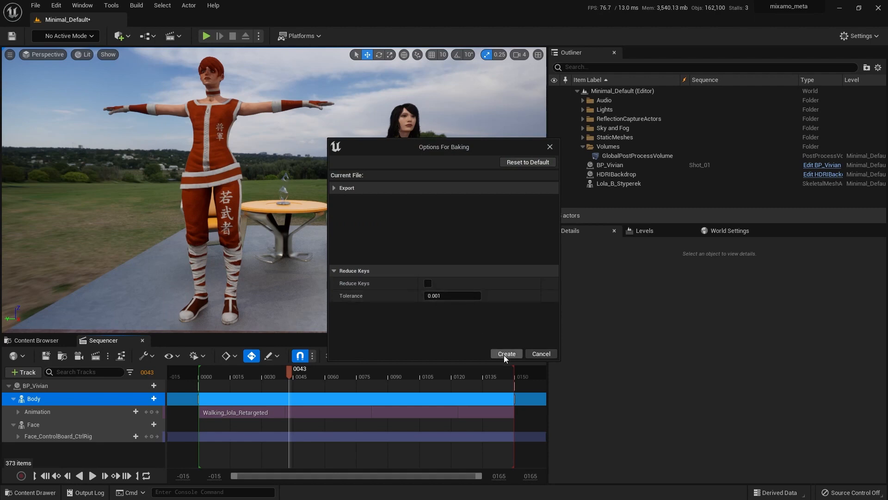
{"action": "left_click", "coordinate": [506, 354]}
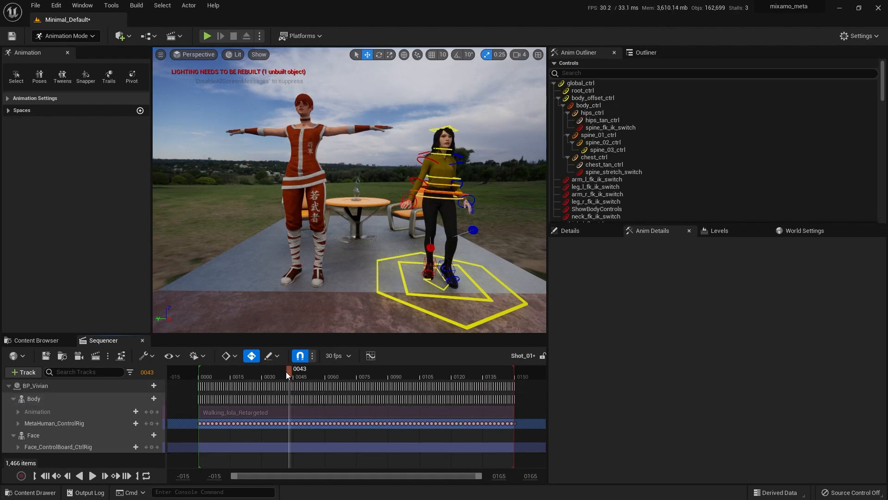
{"action": "mouse_move", "coordinate": [286, 371]}
{"action": "left_mouse_down"}
{"action": "mouse_move", "coordinate": [232, 377]}
{"action": "mouse_move", "coordinate": [278, 377]}
{"action": "left_mouse_up"}
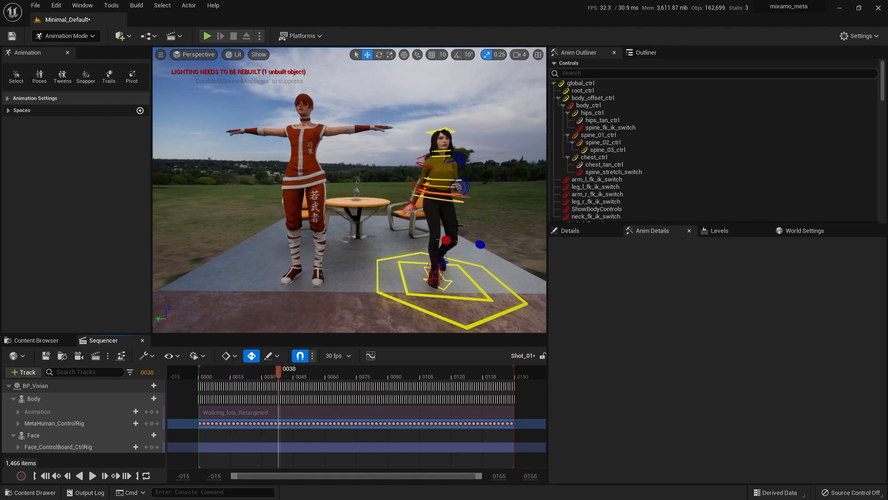
Try shifting Vivian's head slightly along the red axis with head_ctrl of the body's MetaHuman_ControlRig at frame 38.
{"action": "key", "text": "w"}
{"action": "mouse_move", "coordinate": [492, 201]}
{"action": "right_mouse_down"}
{"action": "mouse_move", "coordinate": [543, 201]}
{"action": "mouse_move", "coordinate": [502, 202]}
{"action": "mouse_move", "coordinate": [509, 199]}
{"action": "right_mouse_up"}
{"action": "key", "text": "w"}
{"action": "key", "text": "w"}
{"action": "scroll", "coordinate": [493, 201], "scroll_direction": "down", "scroll_amount": 2}
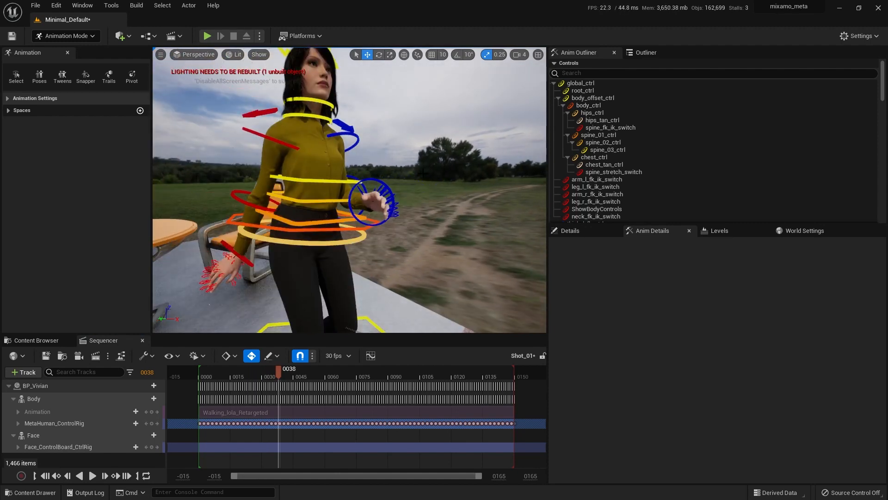
{"action": "middle_click_drag", "start_coordinate": [492, 201], "coordinate": [485, 155]}
{"action": "middle_click_drag", "start_coordinate": [359, 188], "coordinate": [354, 171]}
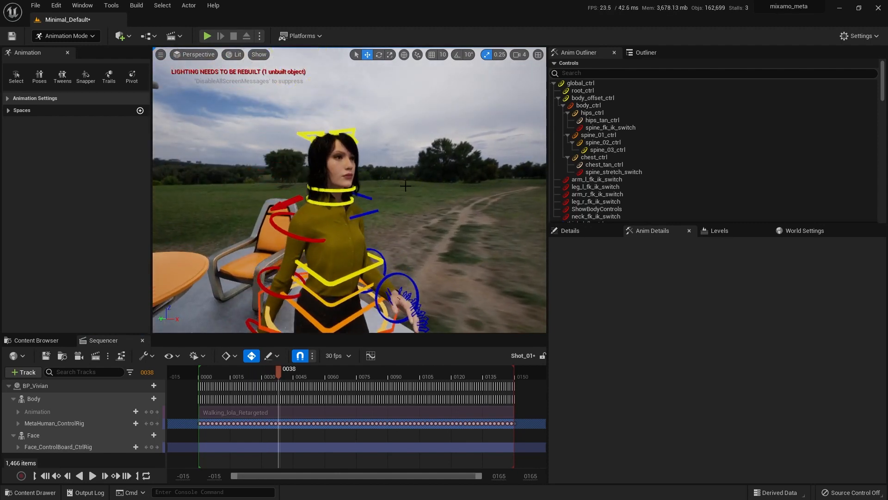
{"action": "right_click_drag", "start_coordinate": [359, 189], "coordinate": [373, 189]}
{"action": "middle_click_drag", "start_coordinate": [359, 189], "coordinate": [364, 188]}
{"action": "left_click", "coordinate": [335, 132]}
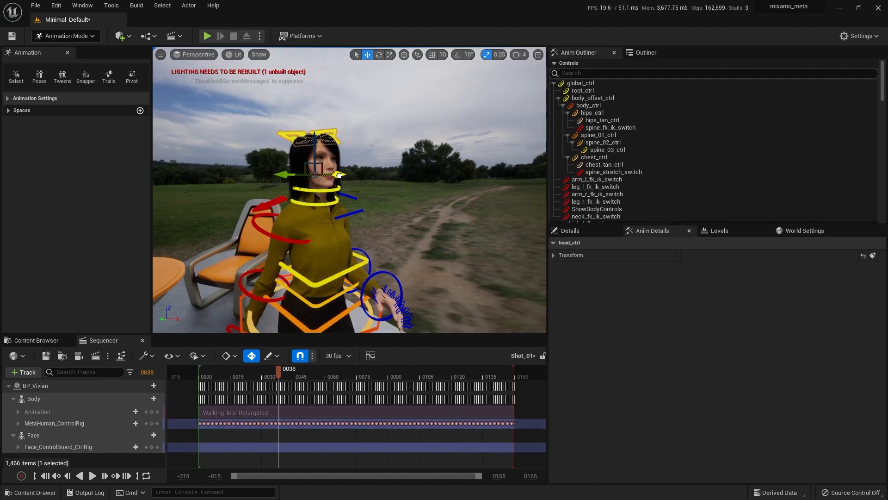
{"action": "mouse_move", "coordinate": [343, 175]}
{"action": "left_mouse_down"}
{"action": "mouse_move", "coordinate": [357, 174]}
{"action": "mouse_move", "coordinate": [344, 175]}
{"action": "left_mouse_up"}
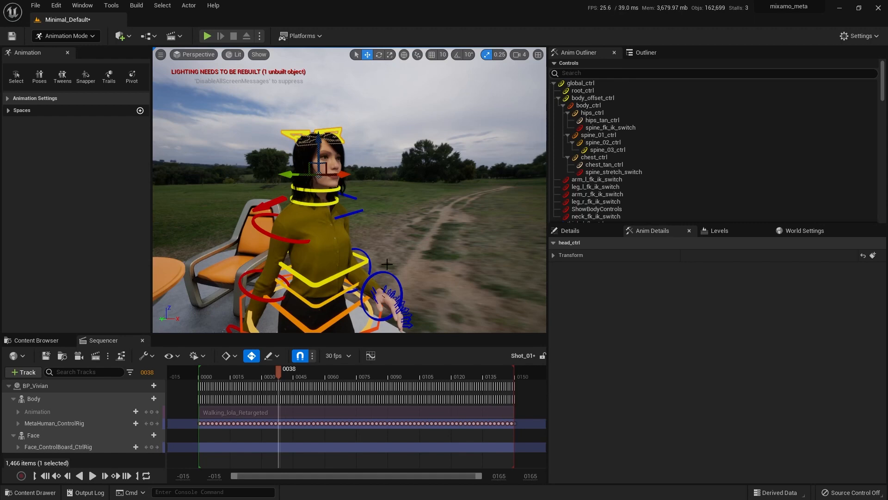
Delete the body's MetaHuman_ControlRig track and scrub the timeline to frame 44.
{"action": "left_click", "coordinate": [59, 423]}
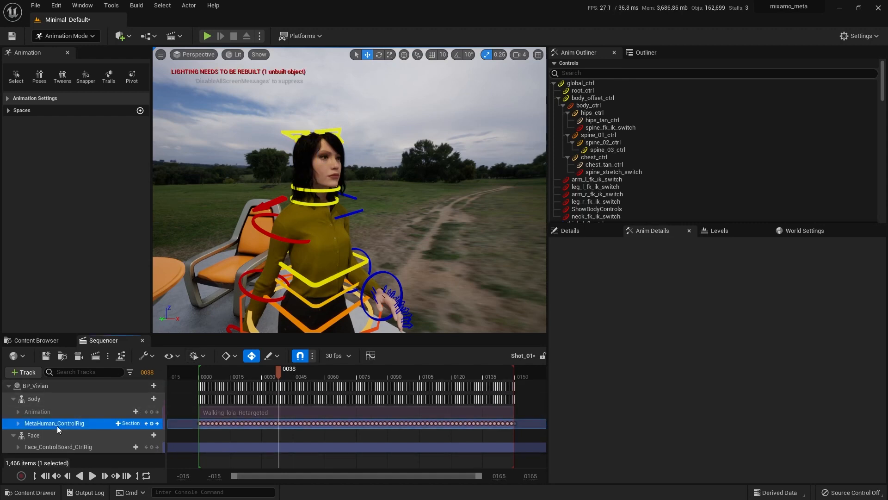
{"action": "key", "text": "Delete"}
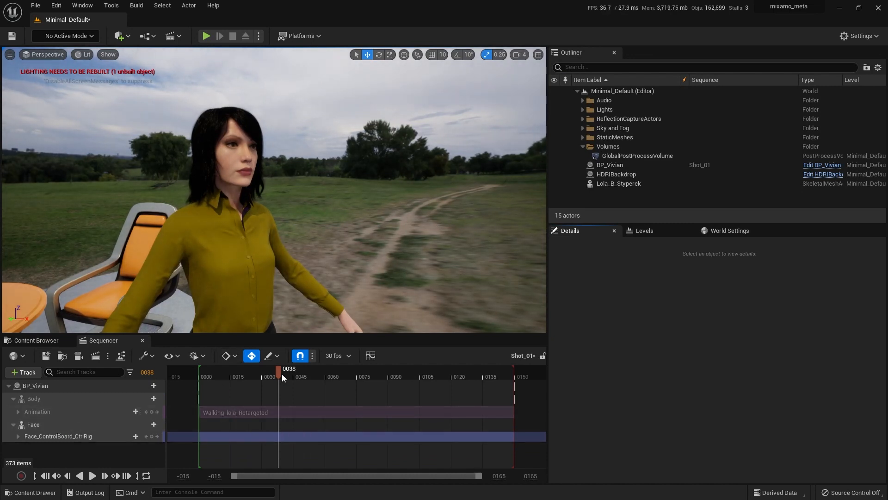
{"action": "mouse_move", "coordinate": [282, 374]}
{"action": "left_mouse_down"}
{"action": "mouse_move", "coordinate": [249, 375]}
{"action": "mouse_move", "coordinate": [291, 378]}
{"action": "left_mouse_up"}
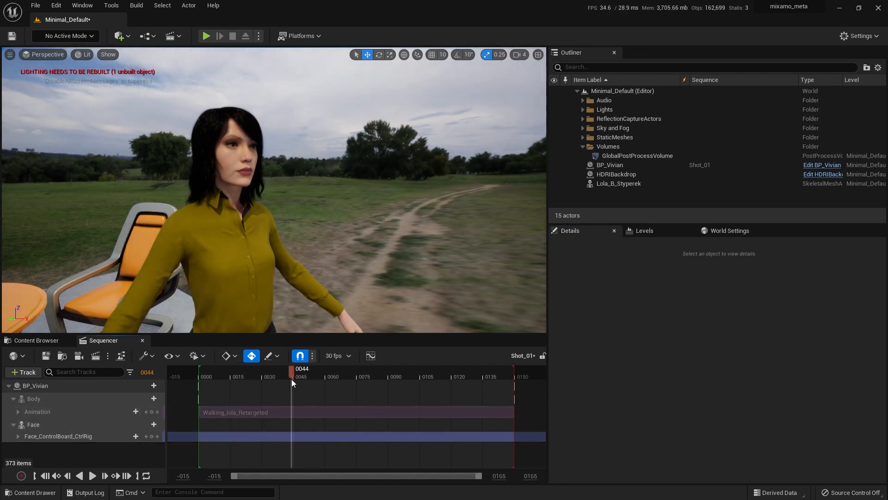
Reactivate the Walking_lola_Retargeted section on the Body animation track and scrub the timeline to check the walk.
{"action": "left_click", "coordinate": [236, 413]}
{"action": "right_click", "coordinate": [236, 412]}
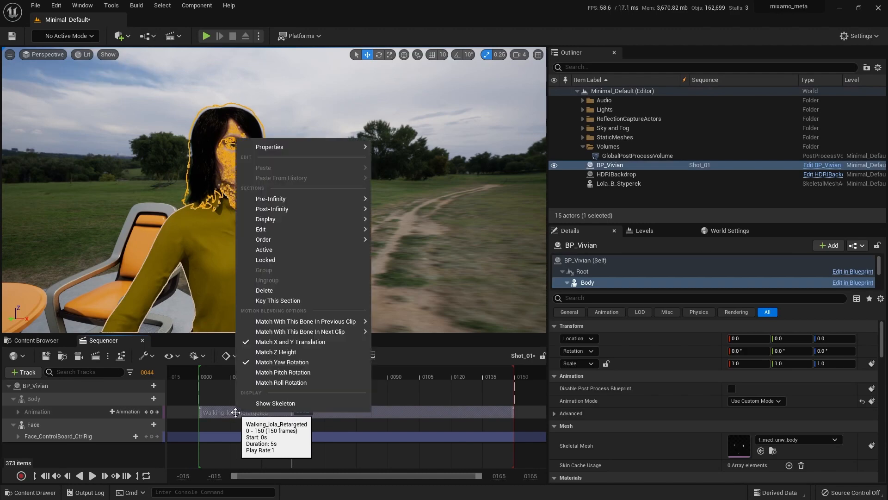
{"action": "mouse_move", "coordinate": [288, 149]}
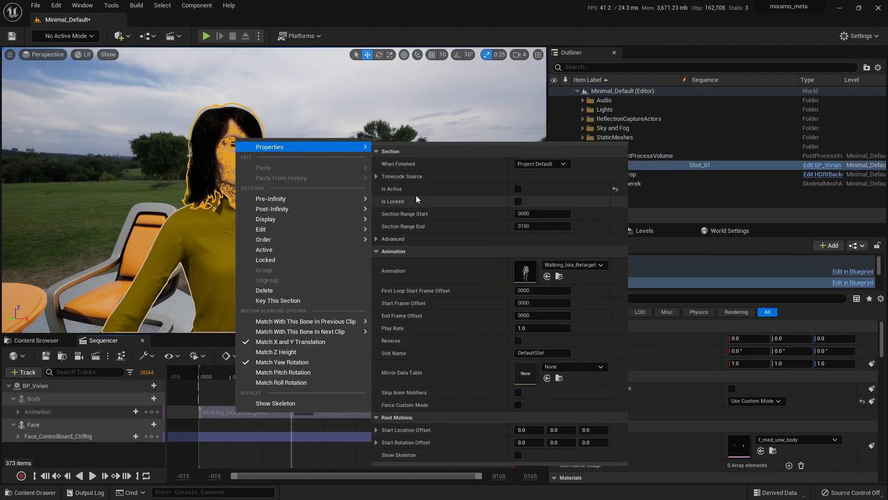
{"action": "left_click", "coordinate": [518, 189]}
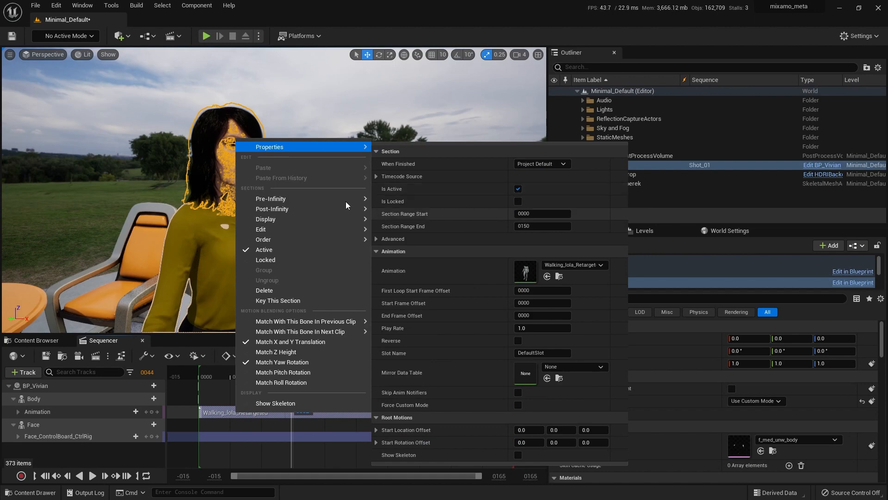
{"action": "left_click", "coordinate": [212, 373]}
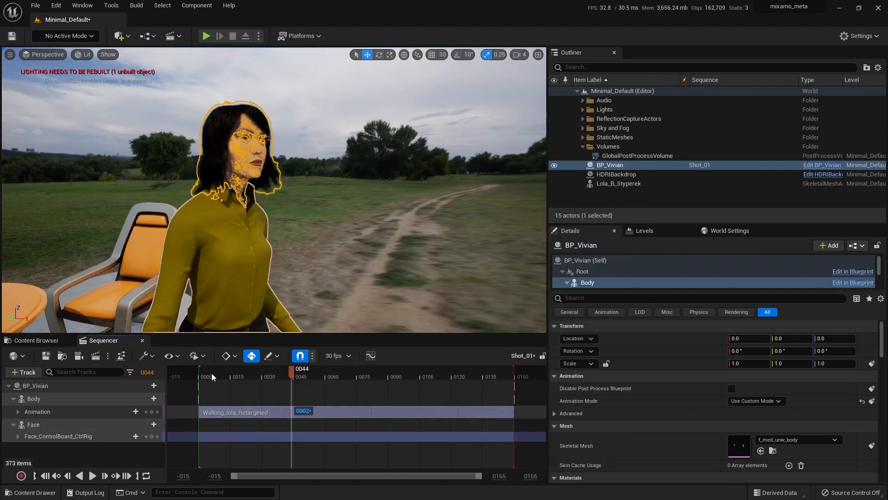
{"action": "left_click_drag", "start_coordinate": [212, 373], "coordinate": [277, 381]}
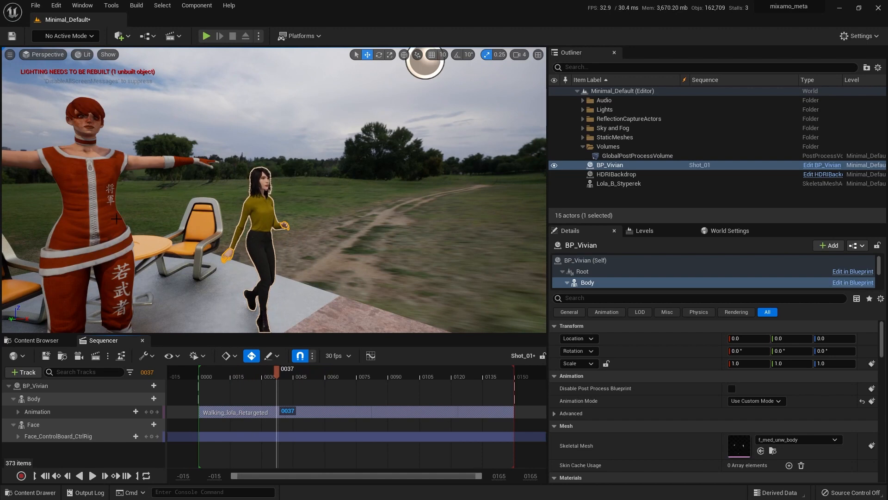
{"action": "mouse_move", "coordinate": [281, 374]}
{"action": "left_mouse_down"}
{"action": "mouse_move", "coordinate": [350, 376]}
{"action": "mouse_move", "coordinate": [271, 378]}
{"action": "left_mouse_up"}
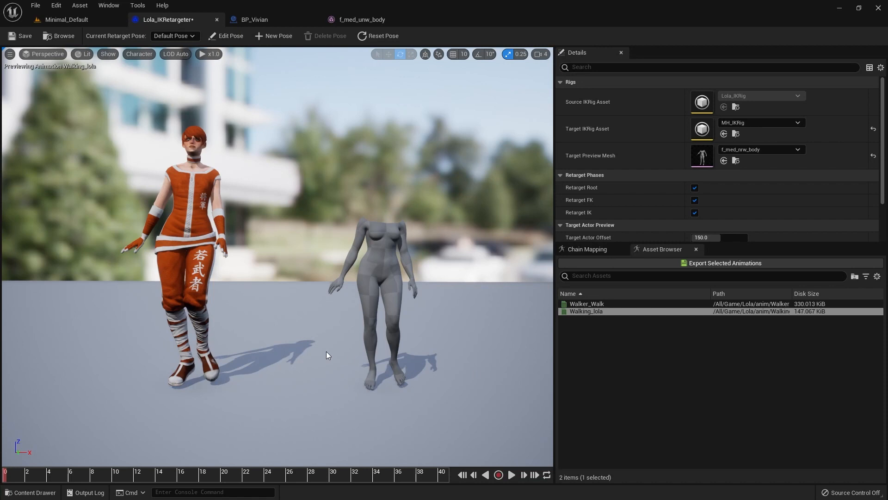
Play the Walking_lola preview in Lola_IKRetargeter, switch the preview to Walker_Walk, and examine the target body's hands up close.
{"action": "left_click", "coordinate": [512, 474]}
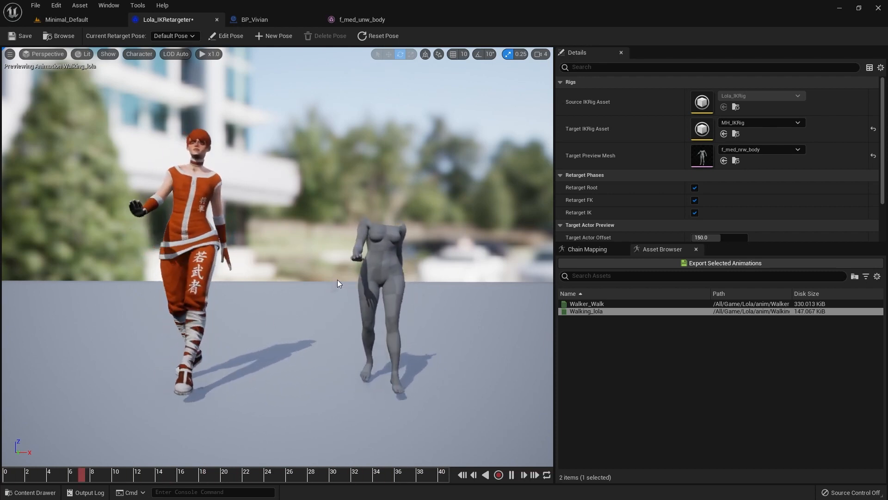
{"action": "left_click", "coordinate": [511, 474]}
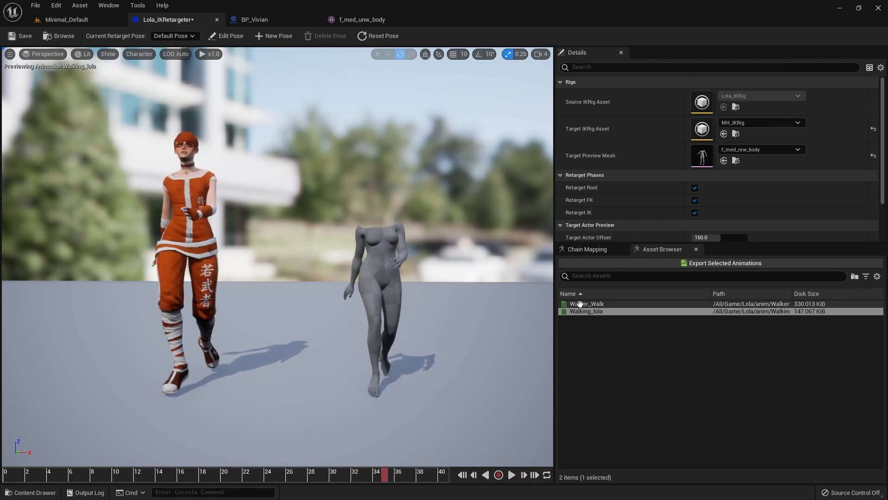
{"action": "mouse_move", "coordinate": [597, 305]}
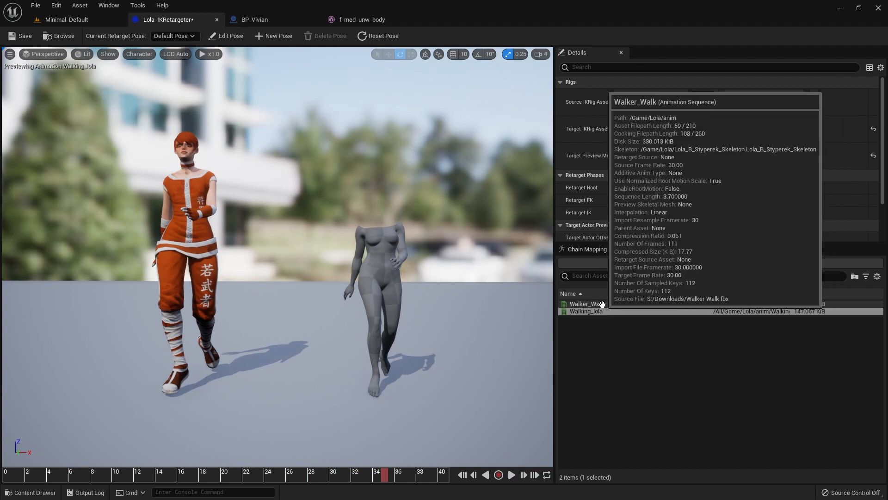
{"action": "left_click", "coordinate": [601, 303]}
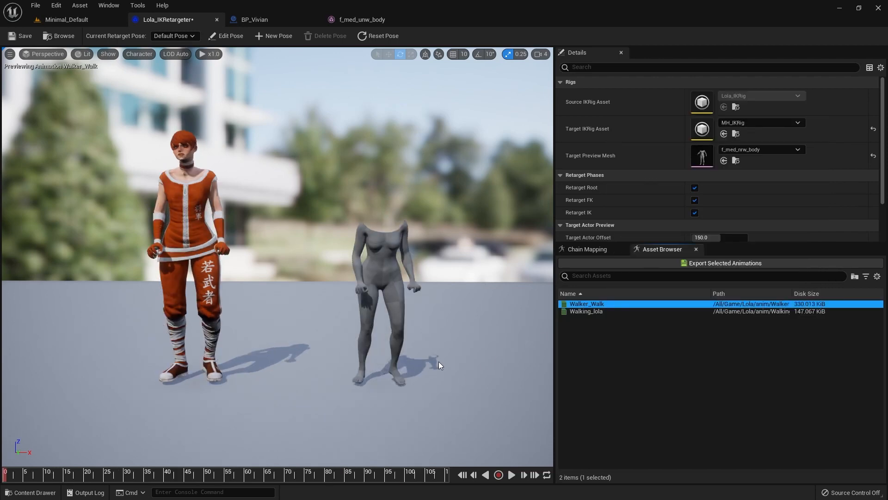
{"action": "scroll", "coordinate": [456, 297], "scroll_direction": "up", "scroll_amount": 5}
{"action": "left_click_drag", "start_coordinate": [467, 317], "coordinate": [370, 301], "text": "alt"}
{"action": "right_click_drag", "start_coordinate": [458, 339], "coordinate": [489, 343], "text": "alt"}
{"action": "left_click_drag", "start_coordinate": [440, 356], "coordinate": [401, 342], "text": "alt"}
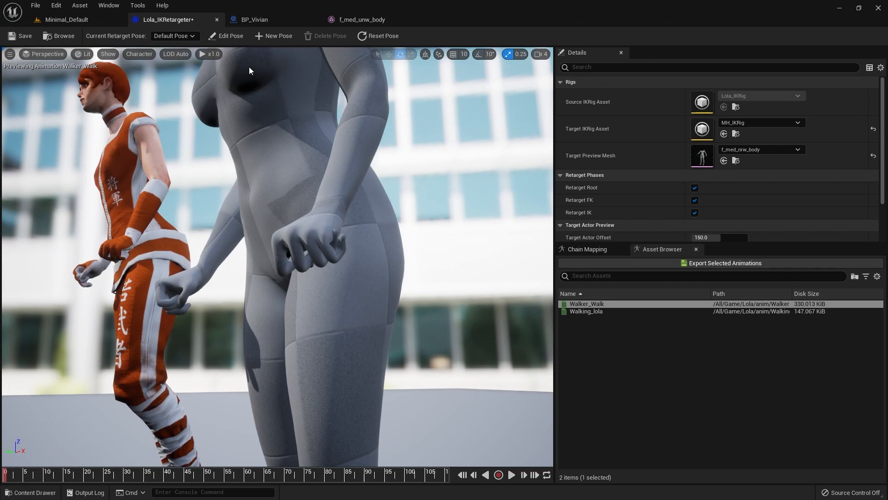
Start editing the target's Default Pose and frame its left hand in the Top view.
{"action": "left_click", "coordinate": [232, 37]}
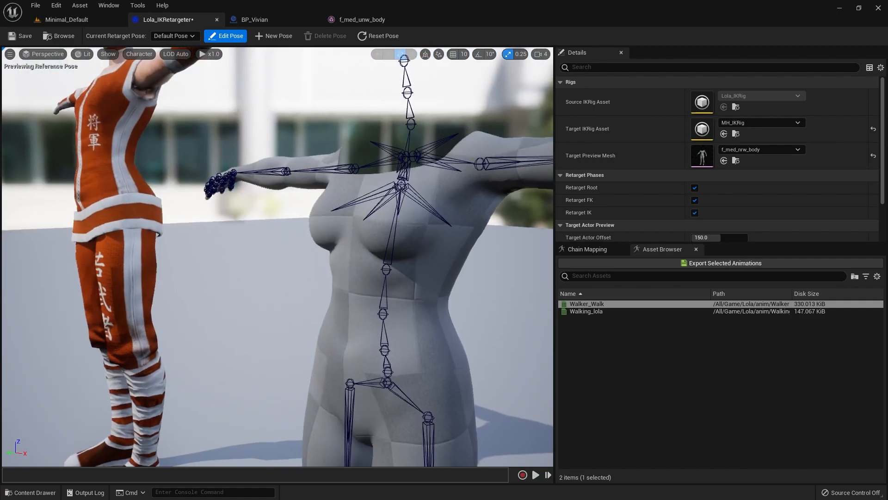
{"action": "right_click_drag", "start_coordinate": [334, 159], "coordinate": [364, 167]}
{"action": "right_click_drag", "start_coordinate": [418, 157], "coordinate": [462, 175]}
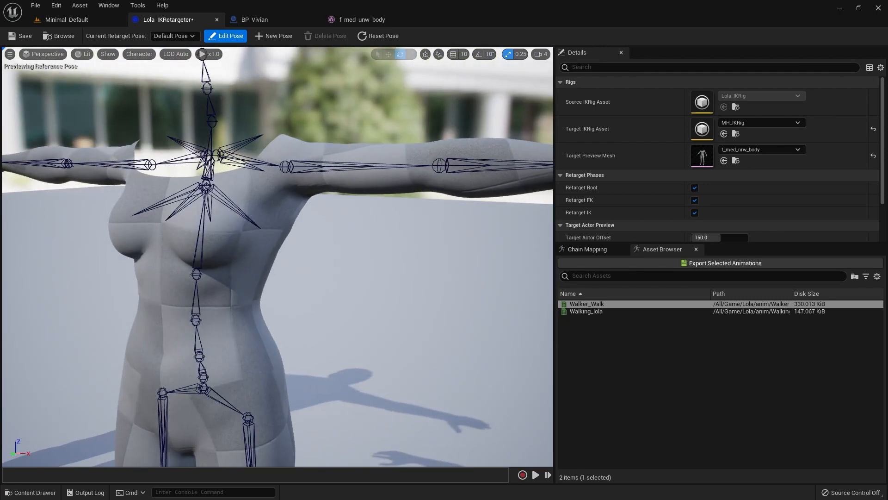
{"action": "right_click_drag", "start_coordinate": [296, 181], "coordinate": [297, 183]}
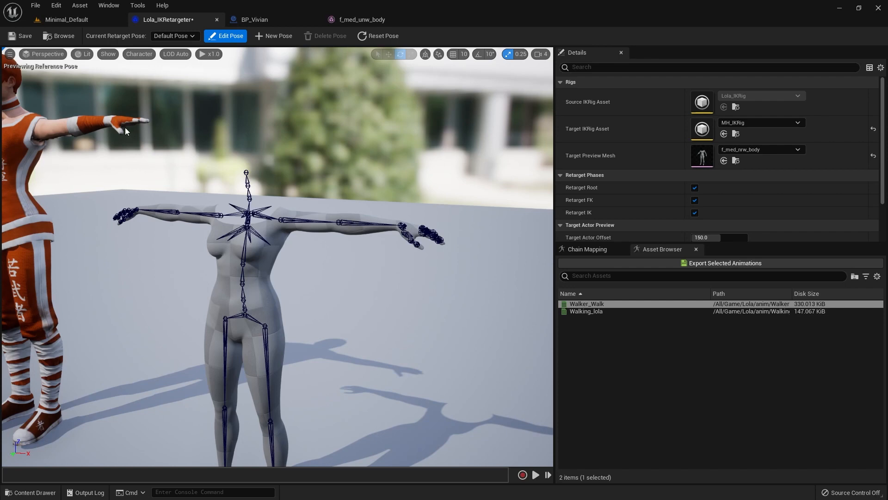
{"action": "left_click", "coordinate": [49, 55]}
{"action": "left_click", "coordinate": [54, 88]}
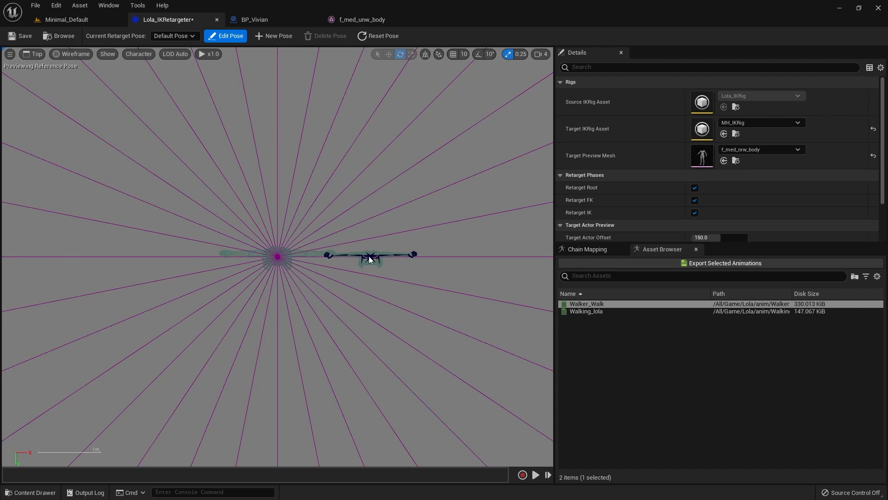
{"action": "scroll", "coordinate": [411, 258], "scroll_direction": "up", "scroll_amount": 10}
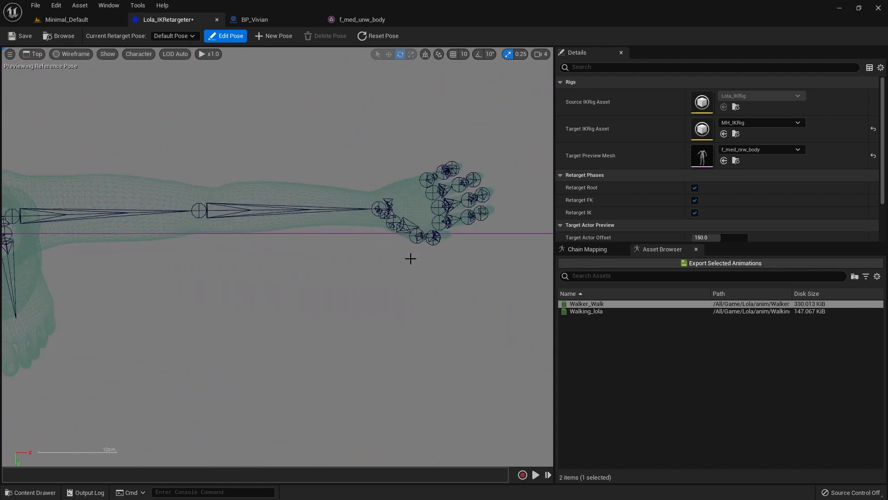
{"action": "scroll", "coordinate": [410, 259], "scroll_direction": "up", "scroll_amount": 3}
{"action": "right_click_drag", "start_coordinate": [443, 250], "coordinate": [334, 312]}
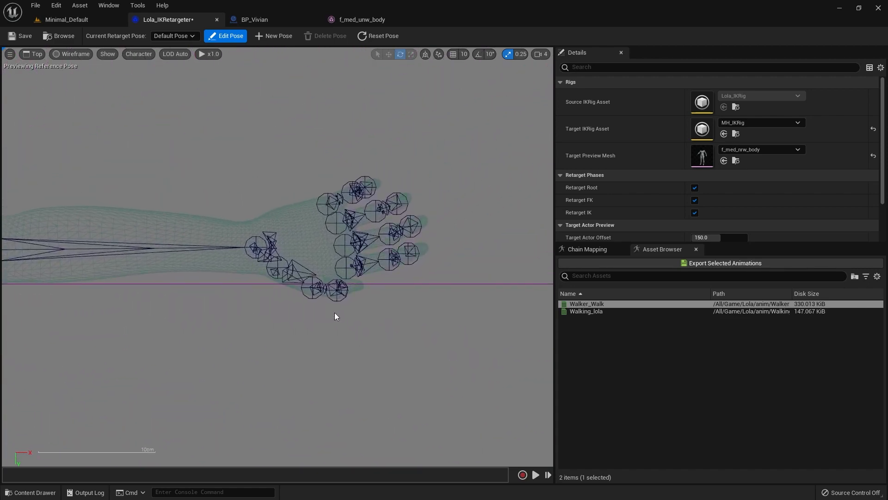
Rotate the target's left hand bone slightly toward the thumb side using world-space rotation.
{"action": "left_click", "coordinate": [252, 240]}
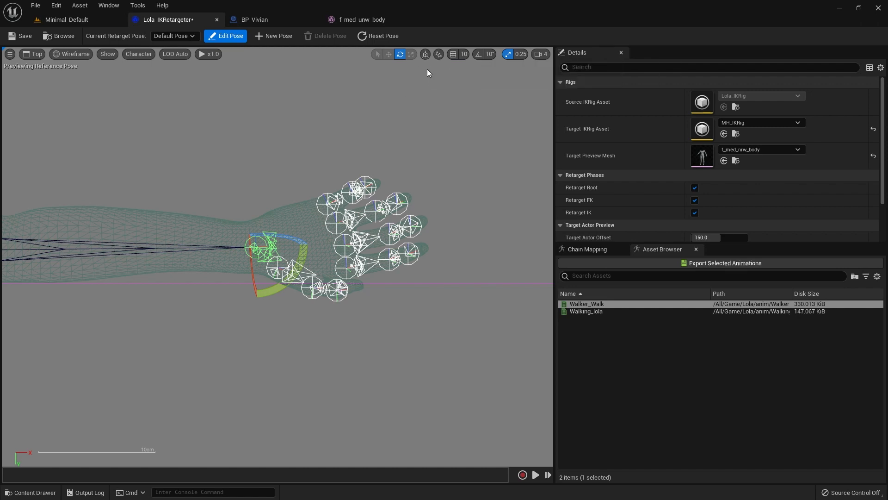
{"action": "left_click", "coordinate": [426, 55]}
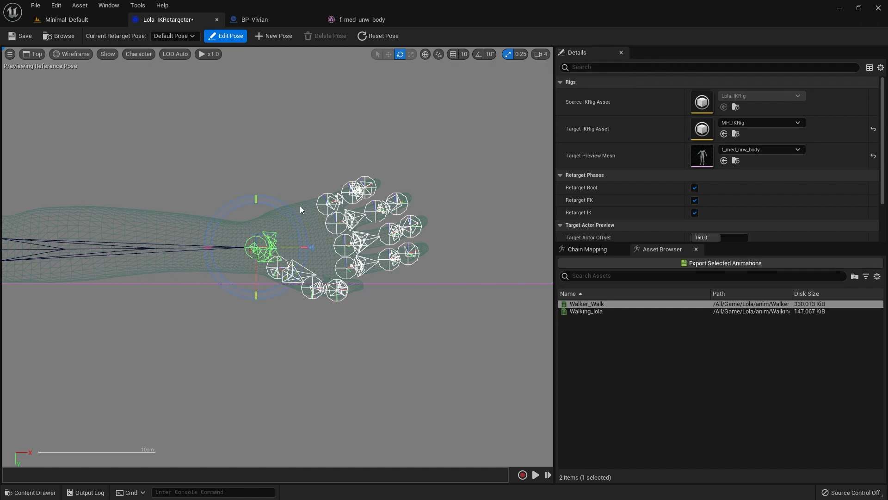
{"action": "left_click_drag", "start_coordinate": [290, 211], "coordinate": [307, 231]}
Rotate the base bone of the target's left index finger to straighten the finger along the arm direction.
{"action": "left_click", "coordinate": [354, 275]}
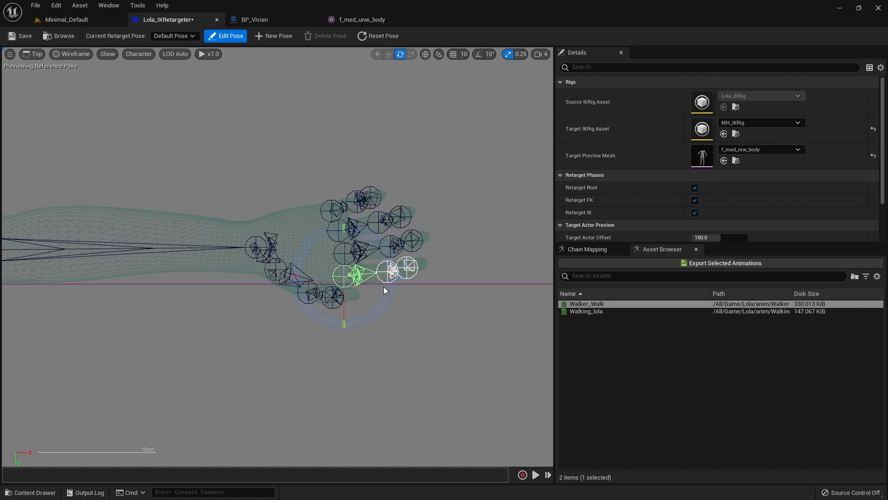
{"action": "left_click_drag", "start_coordinate": [386, 287], "coordinate": [433, 291]}
{"action": "left_click", "coordinate": [392, 273]}
Straighten the target's left middle finger by rotating its base, middle and tip bones in line with the arm.
{"action": "left_click", "coordinate": [335, 251]}
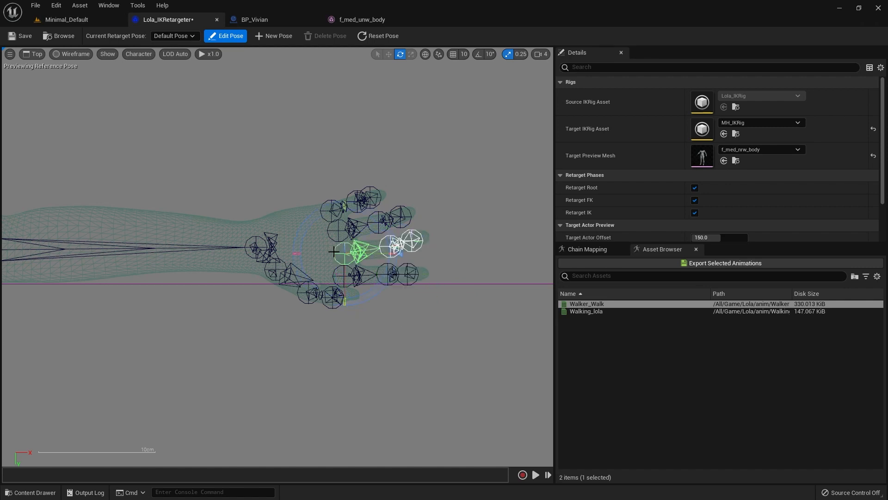
{"action": "left_click_drag", "start_coordinate": [391, 272], "coordinate": [442, 236]}
{"action": "left_click", "coordinate": [401, 237]}
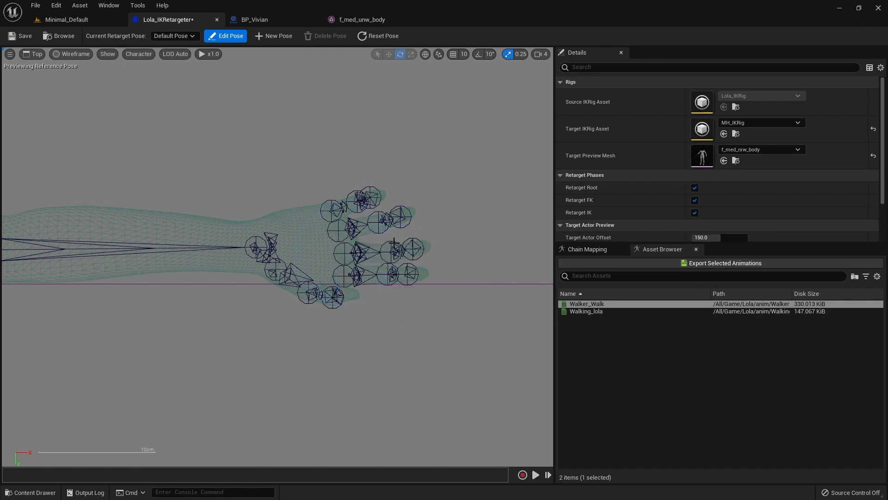
{"action": "left_click", "coordinate": [391, 241]}
{"action": "left_click_drag", "start_coordinate": [426, 273], "coordinate": [423, 277]}
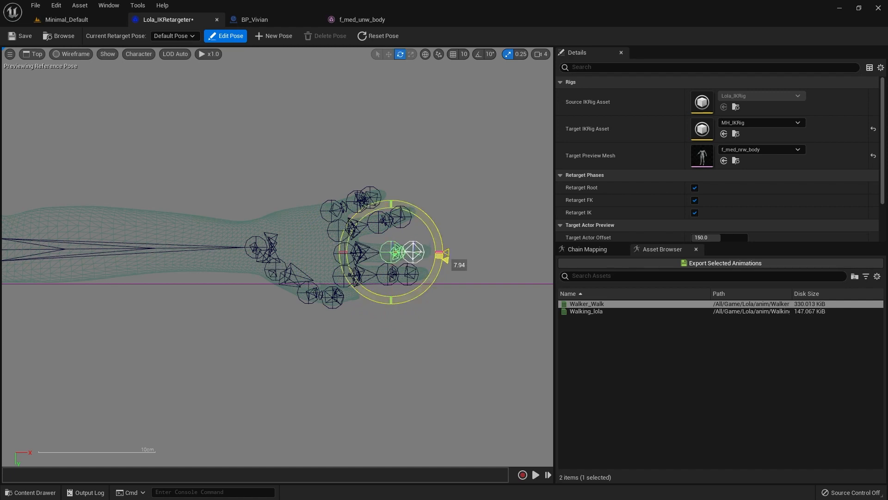
{"action": "left_click", "coordinate": [413, 252]}
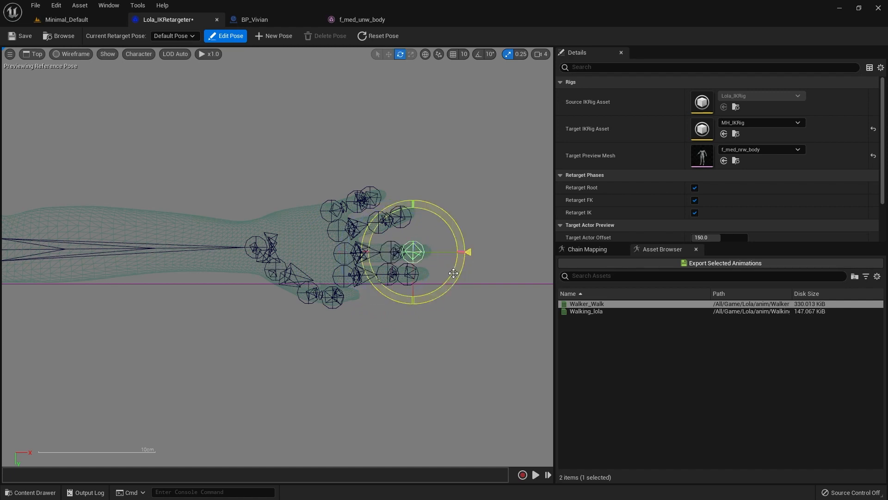
{"action": "left_click_drag", "start_coordinate": [452, 271], "coordinate": [450, 276]}
{"action": "left_click", "coordinate": [176, 318]}
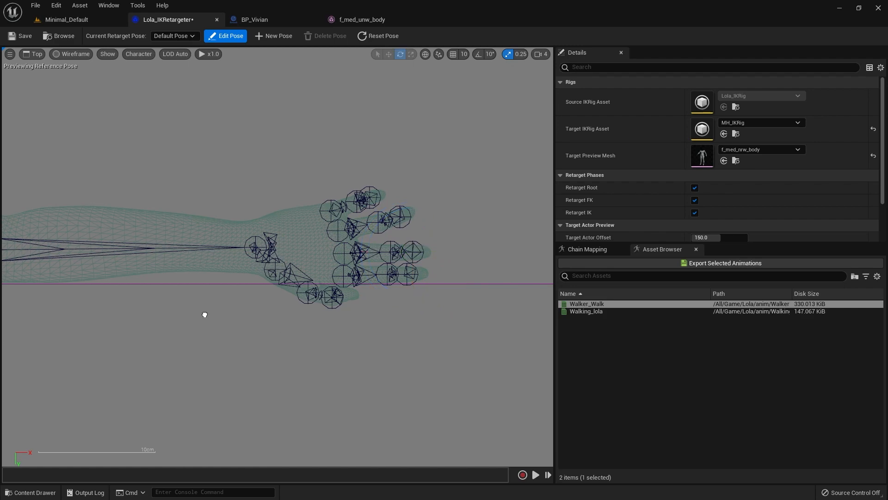
Inspect Lola's right hand from above, and view both characters from the Left view.
{"action": "scroll", "coordinate": [203, 314], "scroll_direction": "down", "scroll_amount": 3}
{"action": "right_click_drag", "start_coordinate": [160, 315], "coordinate": [633, 276]}
{"action": "right_click_drag", "start_coordinate": [4, 300], "coordinate": [557, 306]}
{"action": "right_click_drag", "start_coordinate": [199, 269], "coordinate": [441, 256]}
{"action": "right_click_drag", "start_coordinate": [203, 252], "coordinate": [494, 243]}
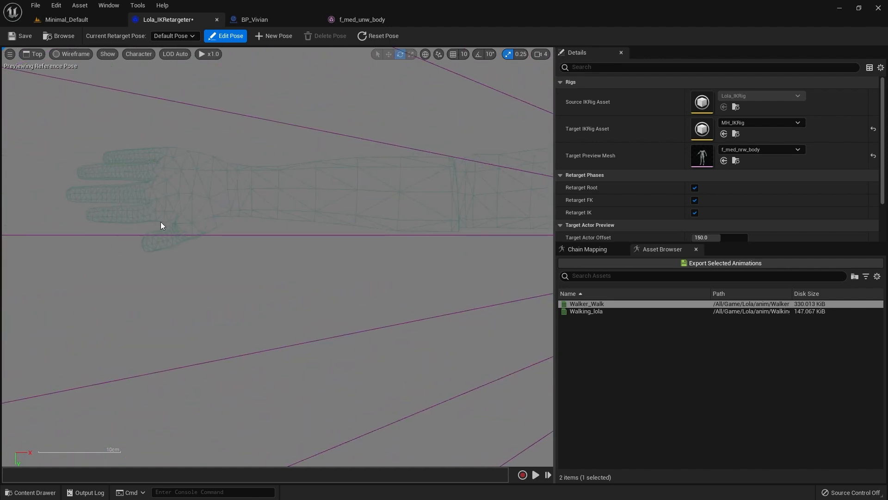
{"action": "left_click", "coordinate": [36, 54]}
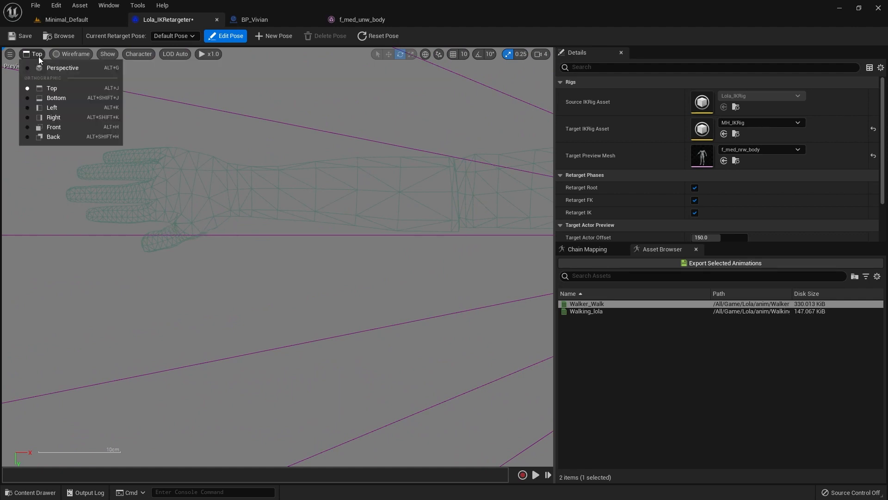
{"action": "left_click", "coordinate": [57, 110]}
{"action": "scroll", "coordinate": [133, 239], "scroll_direction": "up", "scroll_amount": 10}
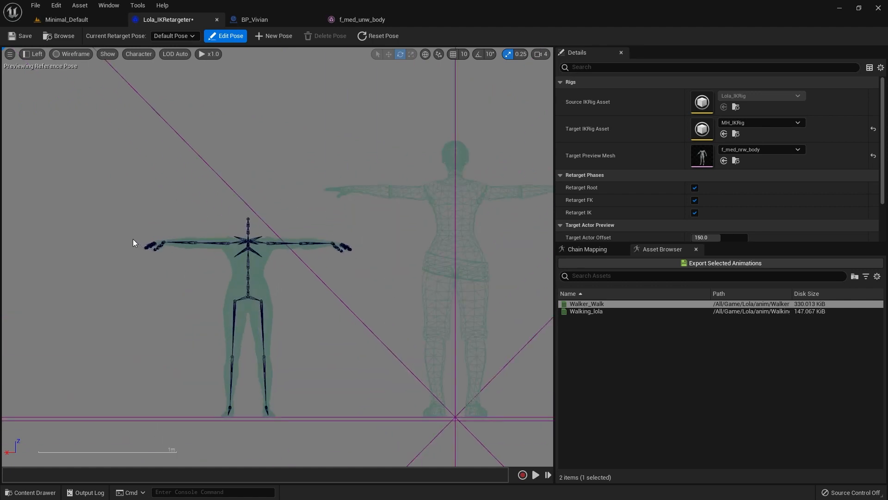
Straighten a curled finger of the target's left hand by rotating its base and middle bones upward.
{"action": "scroll", "coordinate": [221, 227], "scroll_direction": "up", "scroll_amount": 3}
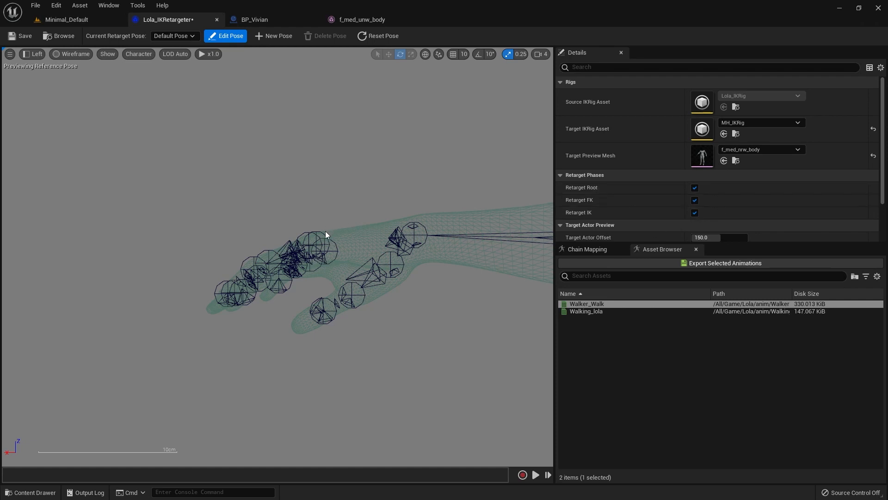
{"action": "left_click", "coordinate": [332, 241]}
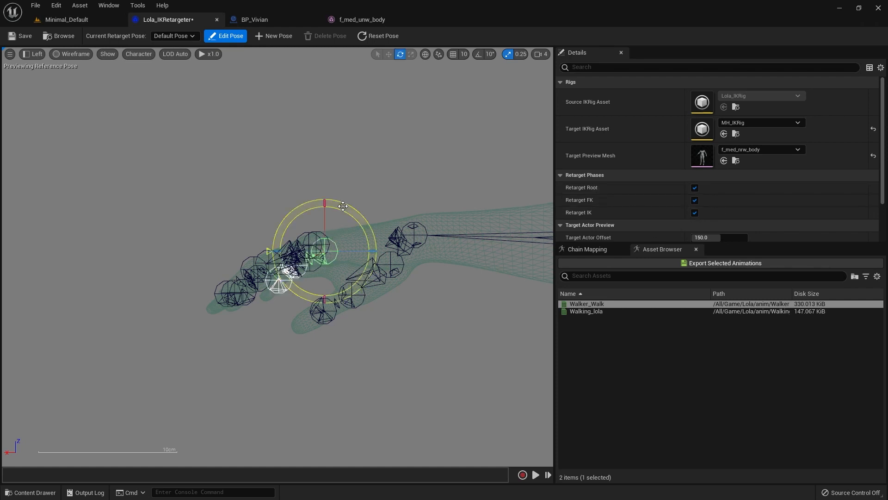
{"action": "left_click_drag", "start_coordinate": [341, 203], "coordinate": [362, 223]}
{"action": "left_click", "coordinate": [360, 201]}
{"action": "left_click", "coordinate": [330, 210]}
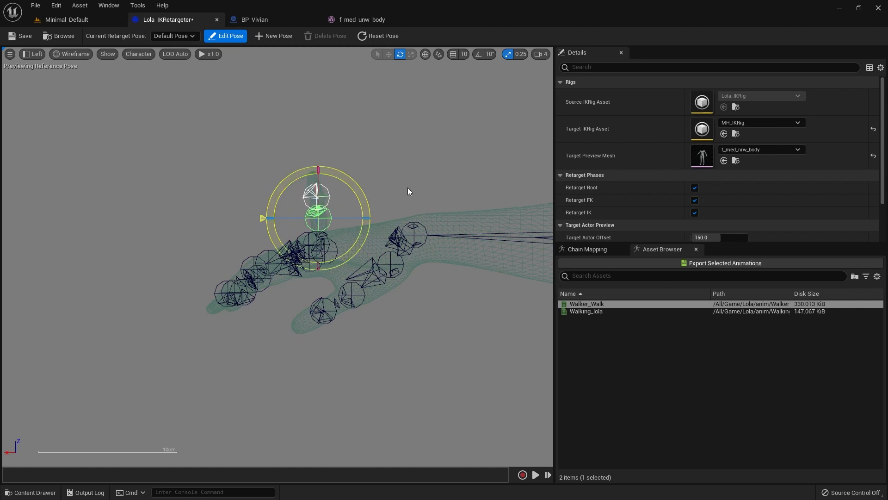
{"action": "left_click", "coordinate": [407, 188]}
{"action": "left_click", "coordinate": [327, 188]}
{"action": "left_click_drag", "start_coordinate": [362, 185], "coordinate": [363, 196]}
Rotate the base bone of the raised left-hand finger down until the finger points horizontally outward from the hand.
{"action": "left_click", "coordinate": [325, 247]}
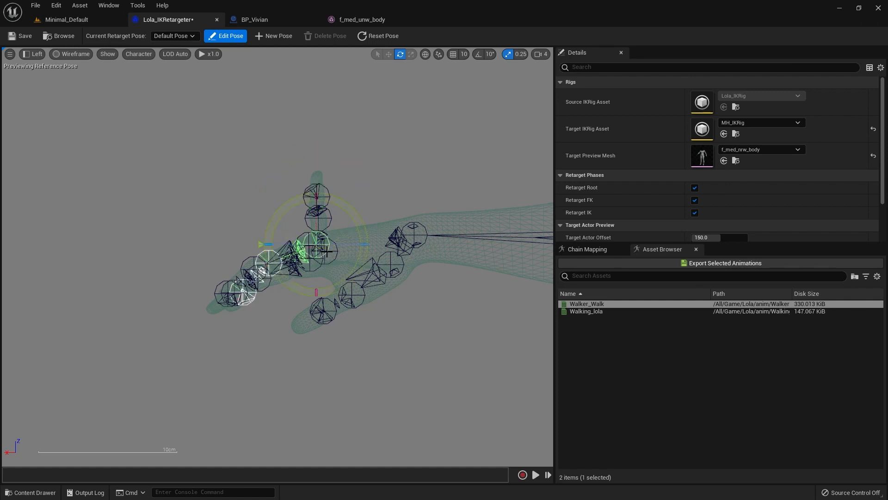
{"action": "left_click", "coordinate": [332, 252]}
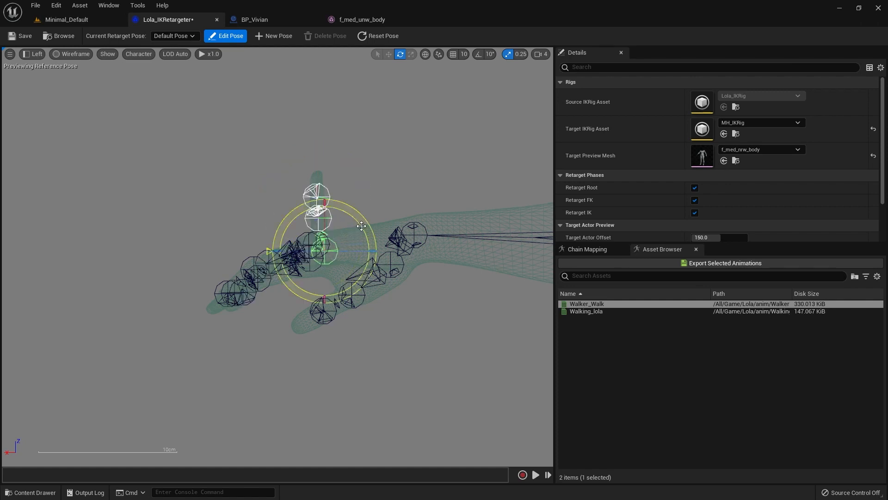
{"action": "left_click_drag", "start_coordinate": [362, 223], "coordinate": [298, 228]}
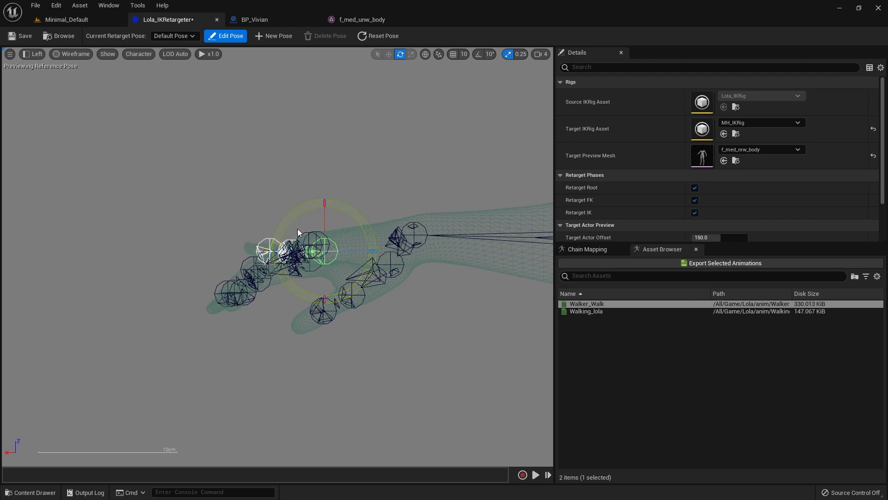
{"action": "left_click", "coordinate": [209, 197]}
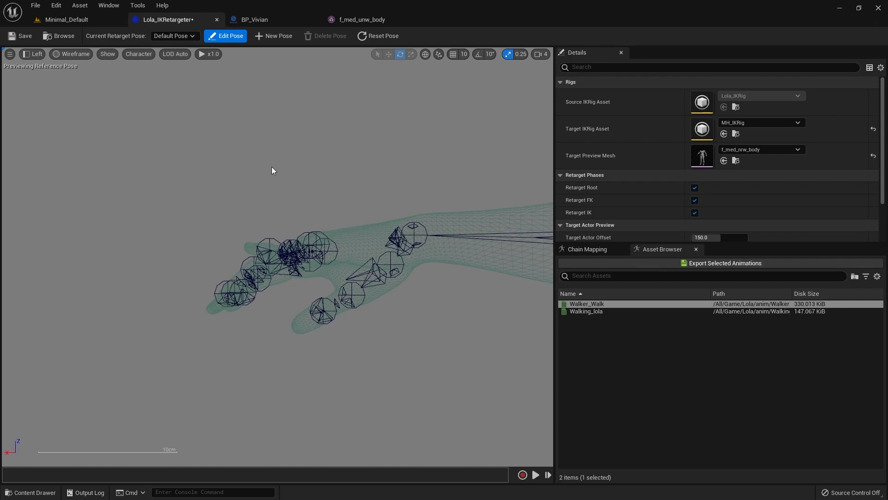
End pose editing and examine the target's hands in the Walker_Walk preview from the Perspective view.
{"action": "left_click", "coordinate": [231, 38]}
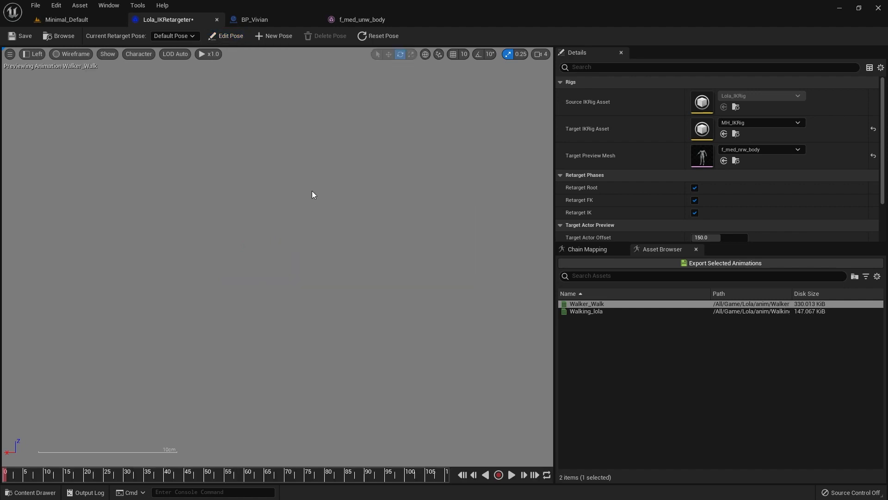
{"action": "left_click", "coordinate": [33, 55]}
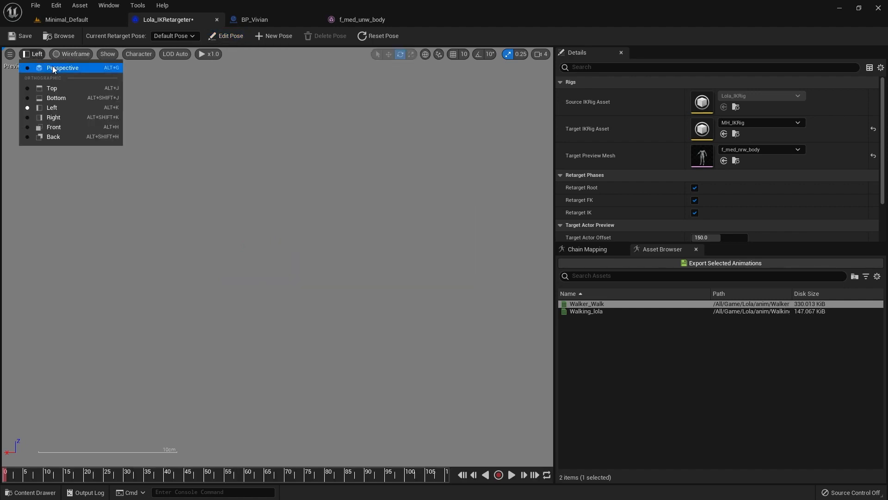
{"action": "left_click", "coordinate": [52, 66]}
{"action": "middle_click_drag", "start_coordinate": [427, 293], "coordinate": [537, 328]}
{"action": "scroll", "coordinate": [426, 294], "scroll_direction": "up", "scroll_amount": 8}
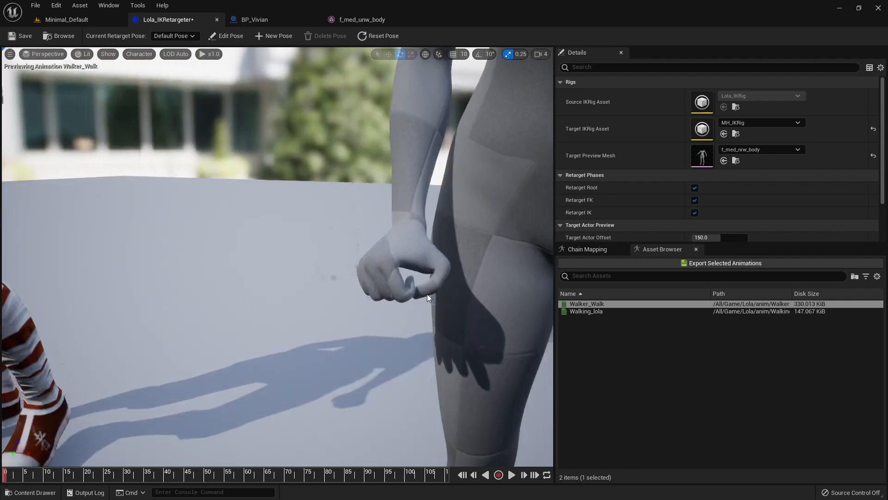
{"action": "middle_click_drag", "start_coordinate": [451, 293], "coordinate": [488, 289]}
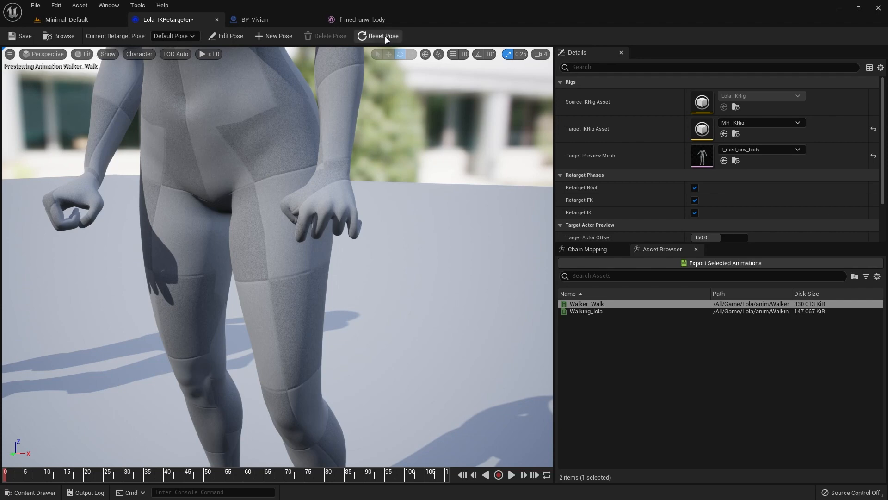
Switch to the f_med_unw_body mesh and check that its skeleton tree shows the retargeting options.
{"action": "left_click", "coordinate": [359, 23]}
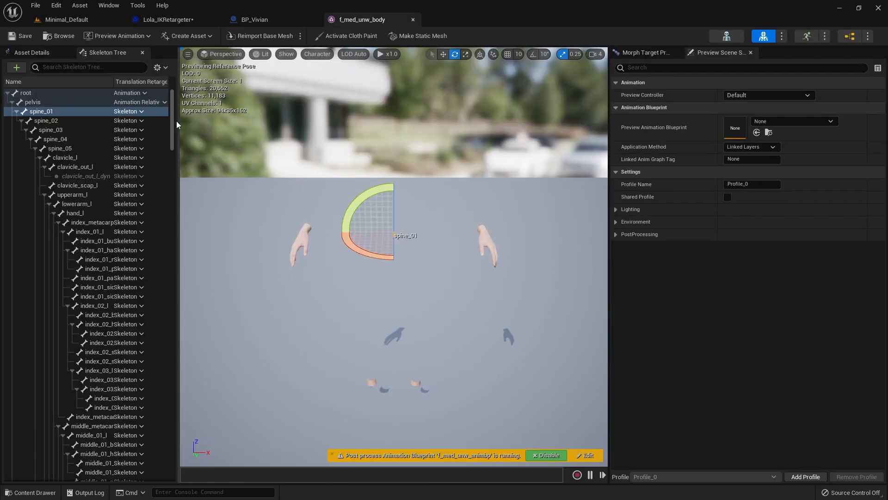
{"action": "left_click", "coordinate": [160, 70]}
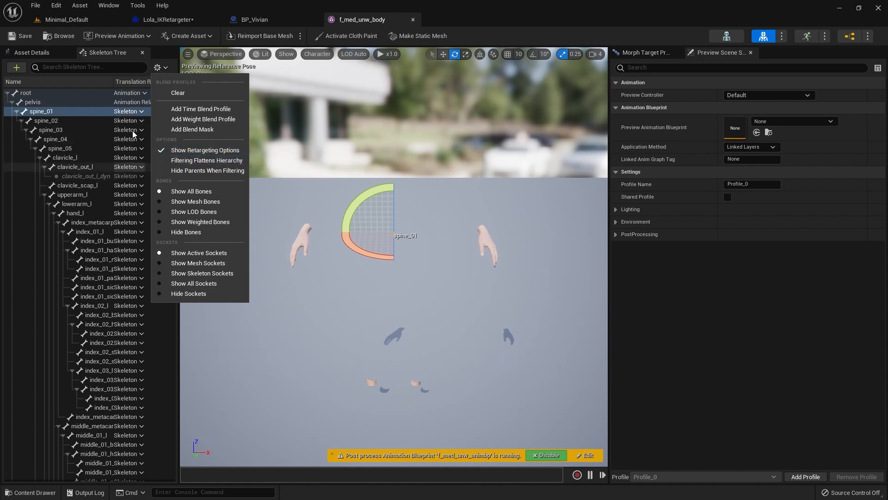
{"action": "left_click", "coordinate": [293, 167]}
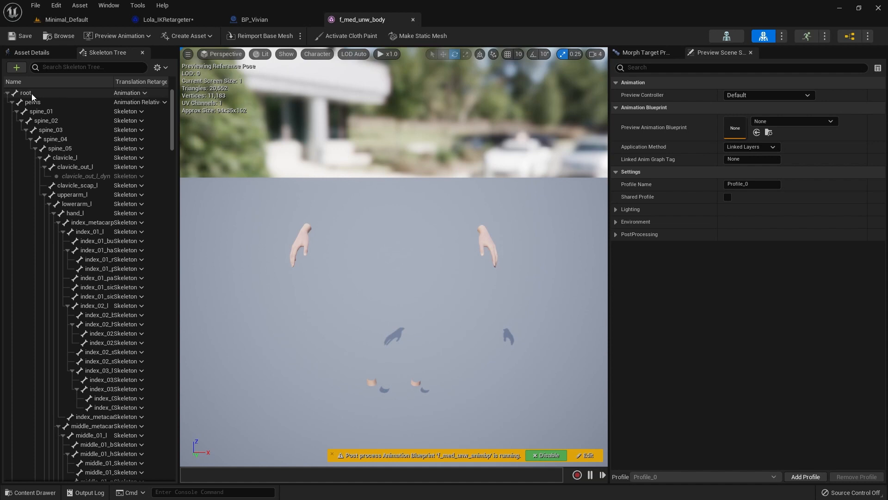
Set the translation retargeting mode to Animation for the root bone and Animation Relative for the pelvis.
{"action": "left_click", "coordinate": [136, 94]}
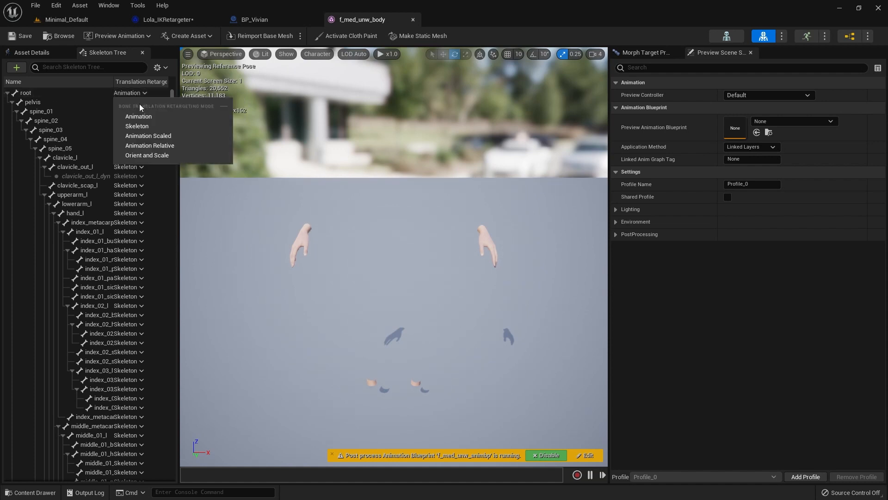
{"action": "left_click", "coordinate": [130, 117]}
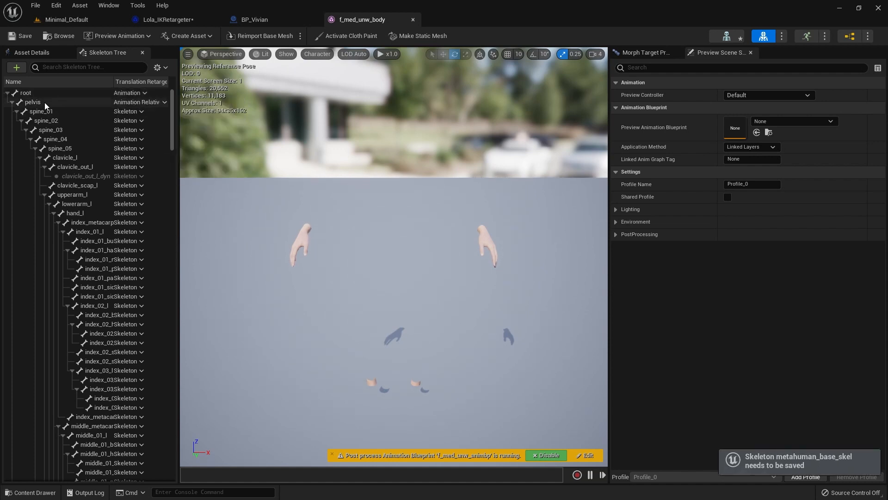
{"action": "left_click", "coordinate": [123, 102]}
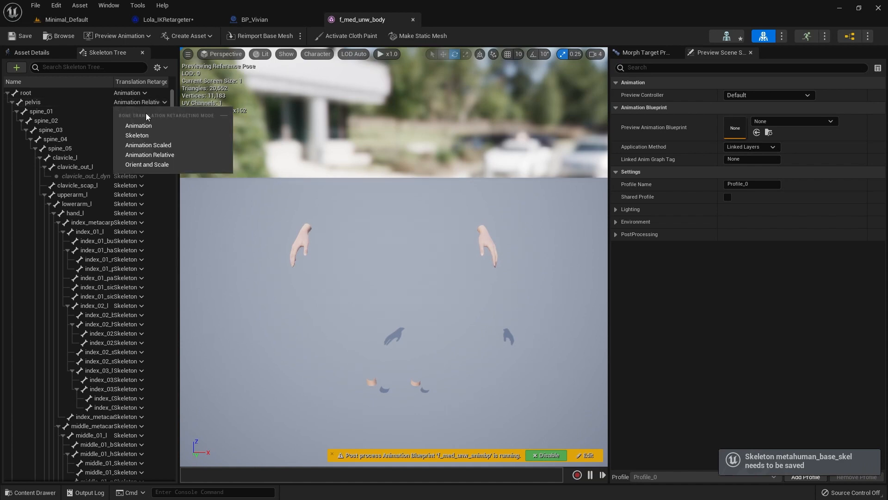
{"action": "left_click", "coordinate": [162, 155]}
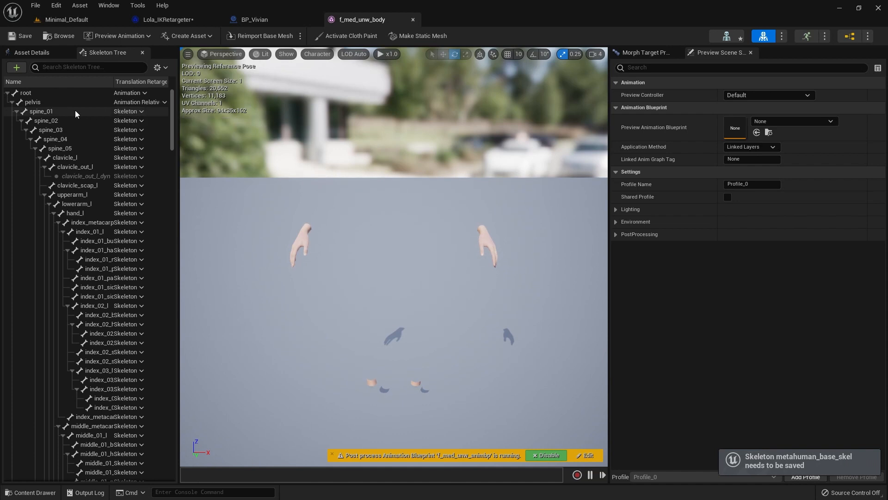
Recursively set translation retargeting to Skeleton for spine_01 and all its child bones.
{"action": "right_click", "coordinate": [129, 113]}
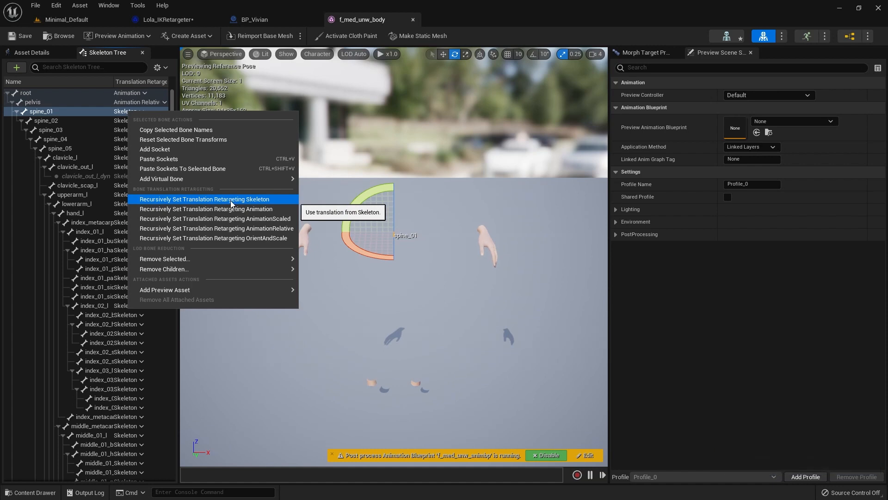
{"action": "left_click", "coordinate": [231, 199]}
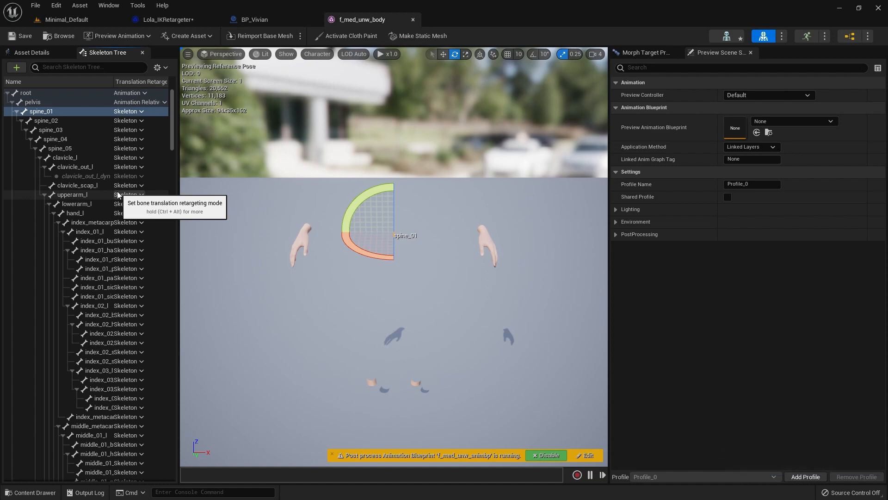
Set the pelvis bone's translation retargeting mode to Animation Scaled and save the changes.
{"action": "left_click", "coordinate": [149, 103]}
{"action": "left_click", "coordinate": [159, 144]}
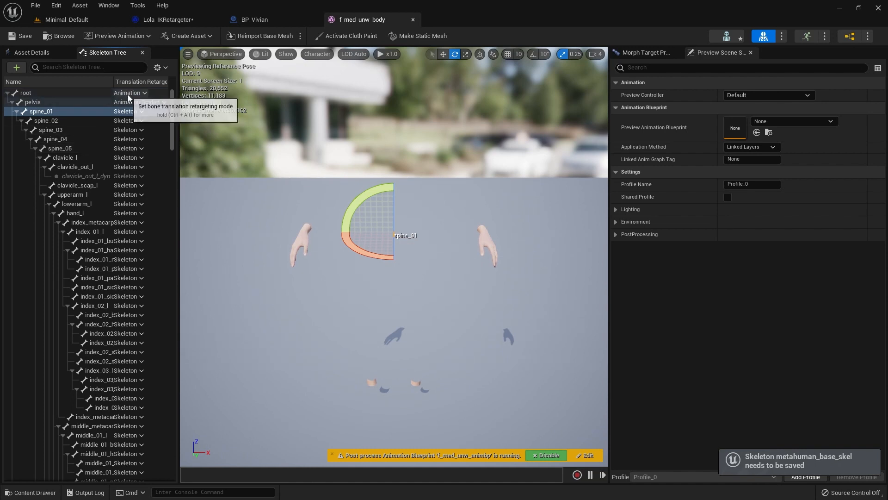
{"action": "left_click", "coordinate": [24, 38]}
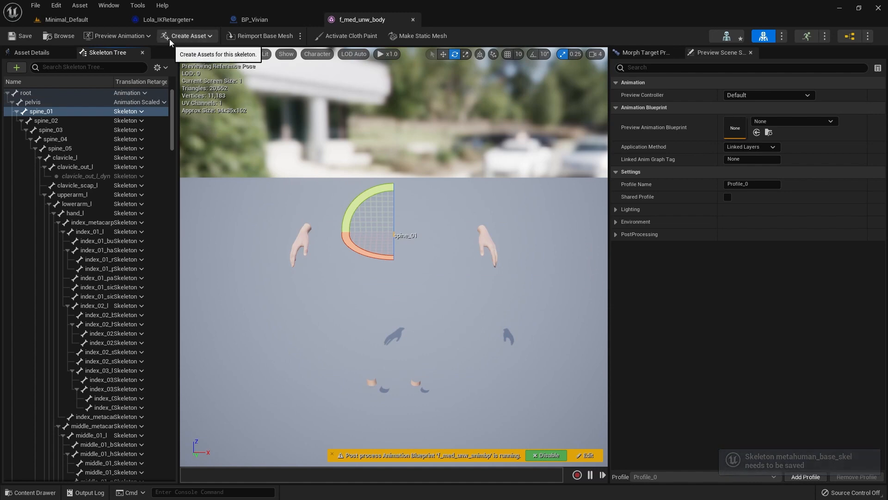
Review the retargeter preview and the f_med_unw_body bone retargeting modes, and switch to the Minimal_Default level.
{"action": "left_click", "coordinate": [166, 22]}
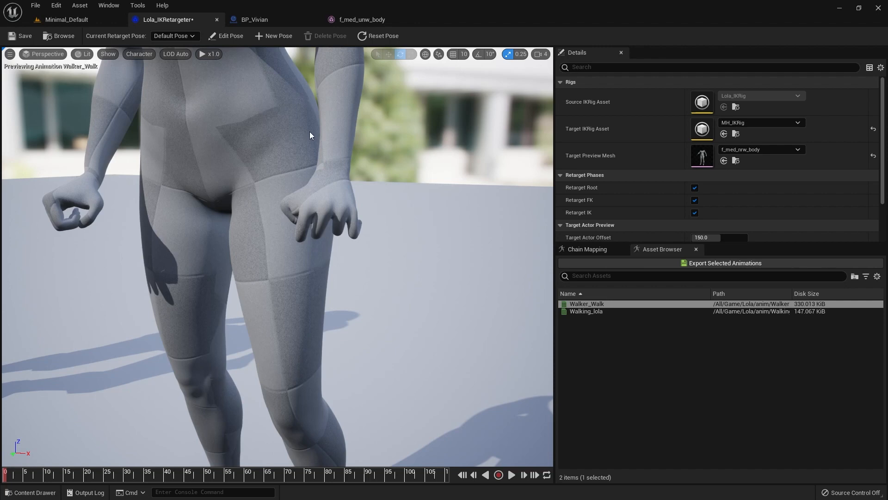
{"action": "left_click", "coordinate": [357, 21]}
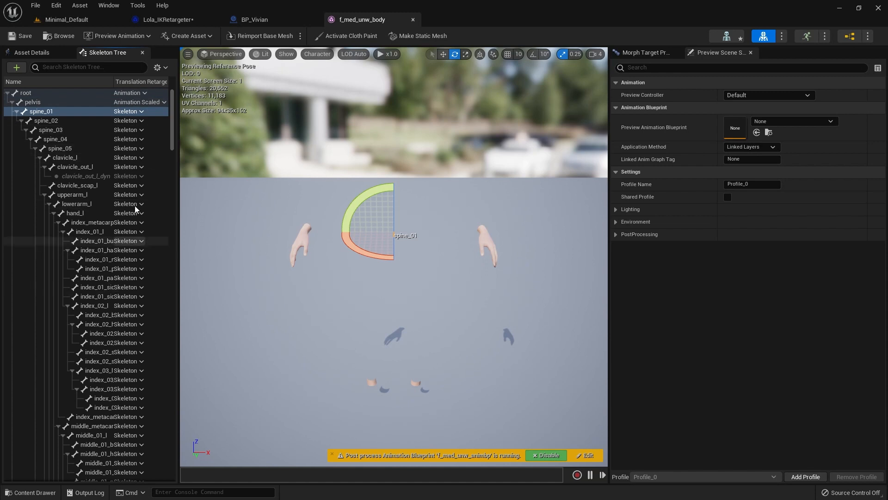
{"action": "left_click", "coordinate": [170, 112]}
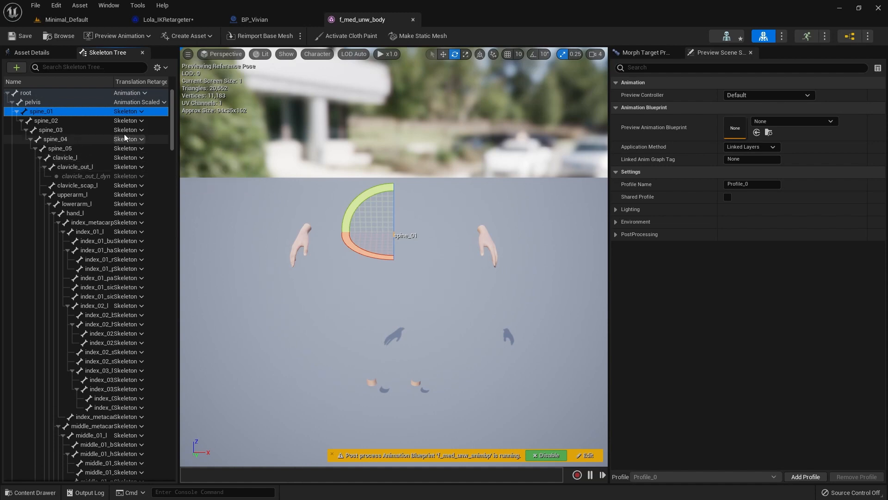
{"action": "left_click", "coordinate": [66, 19]}
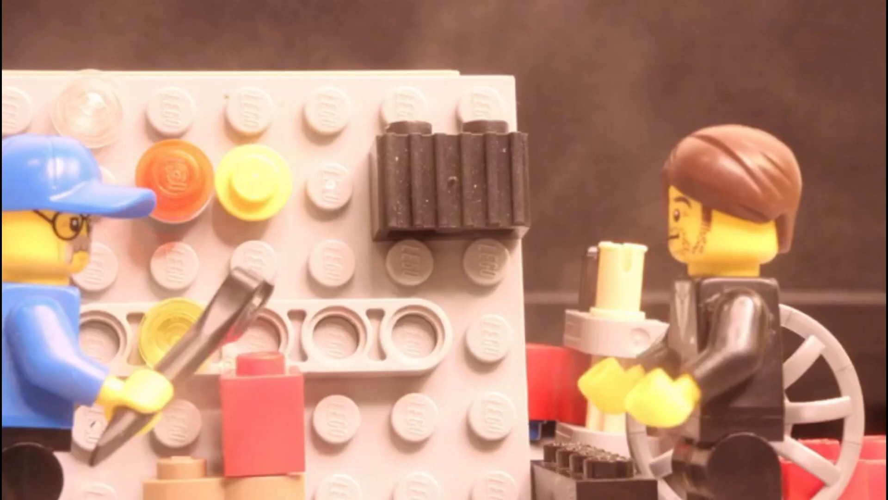